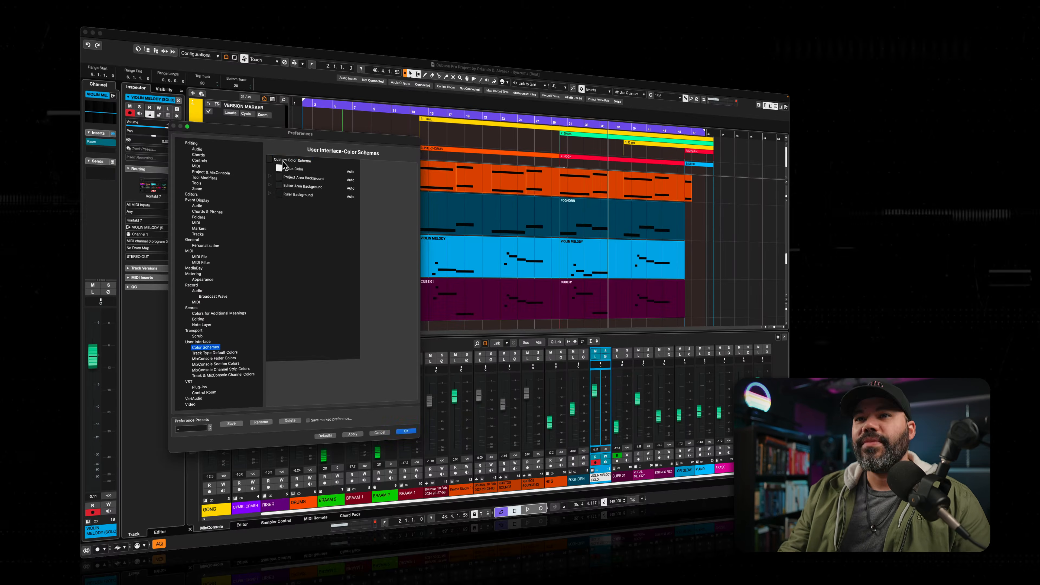
Change the custom color scheme's main color to a dark blue based on the slate-blue default color
left_click(270, 162)
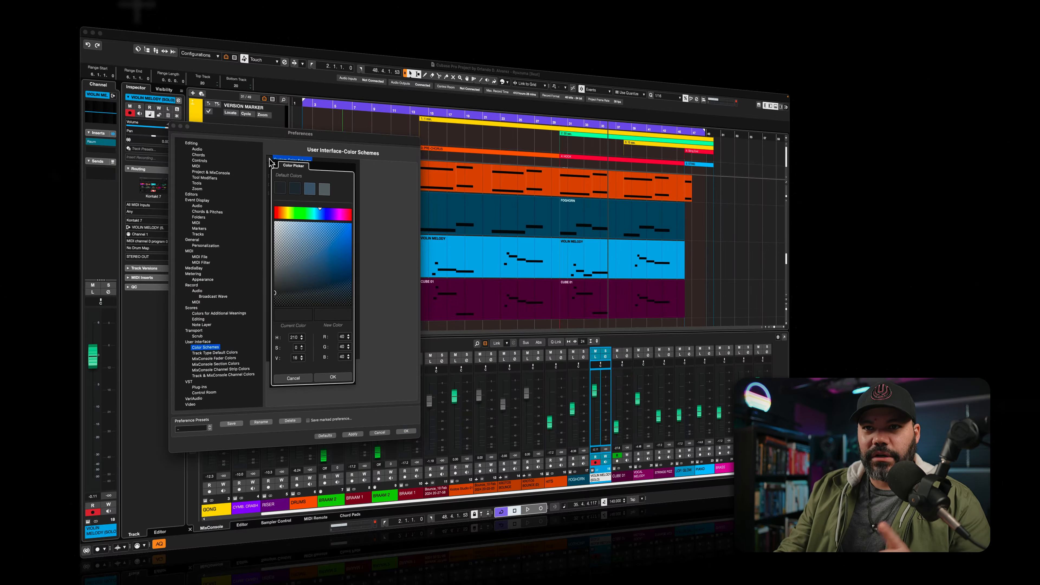
left_click(323, 190)
left_click(310, 190)
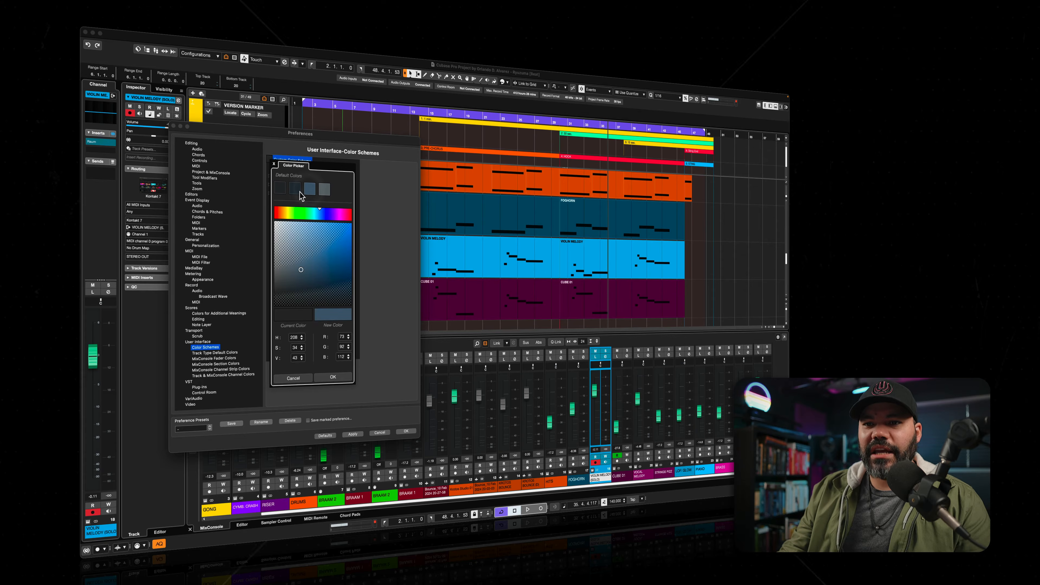
left_click(310, 190)
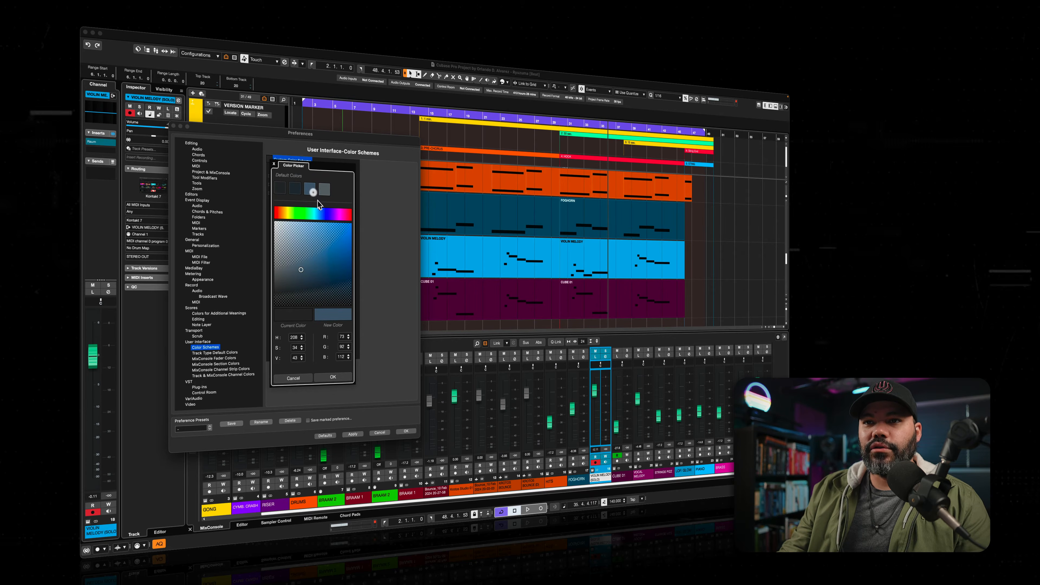
left_click(333, 377)
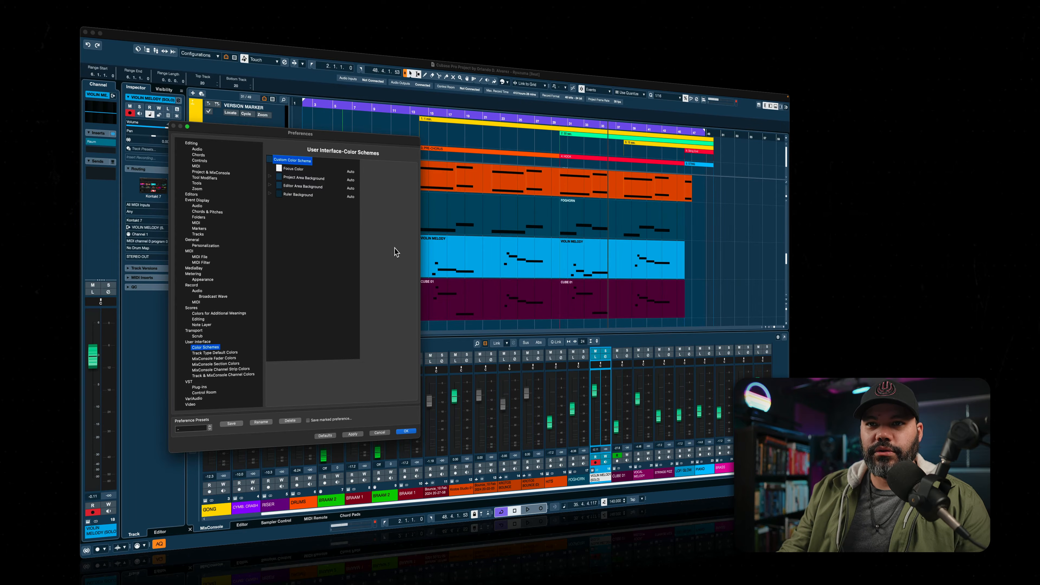
Change the custom color scheme to a brighter blue, about R 41, G 99, B 158
left_click(269, 159)
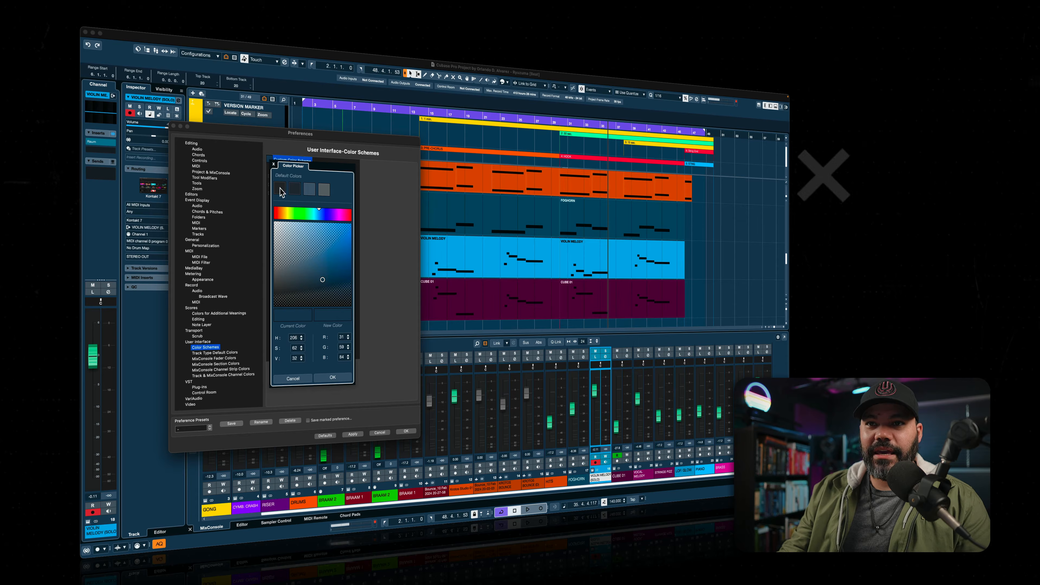
left_click(335, 256)
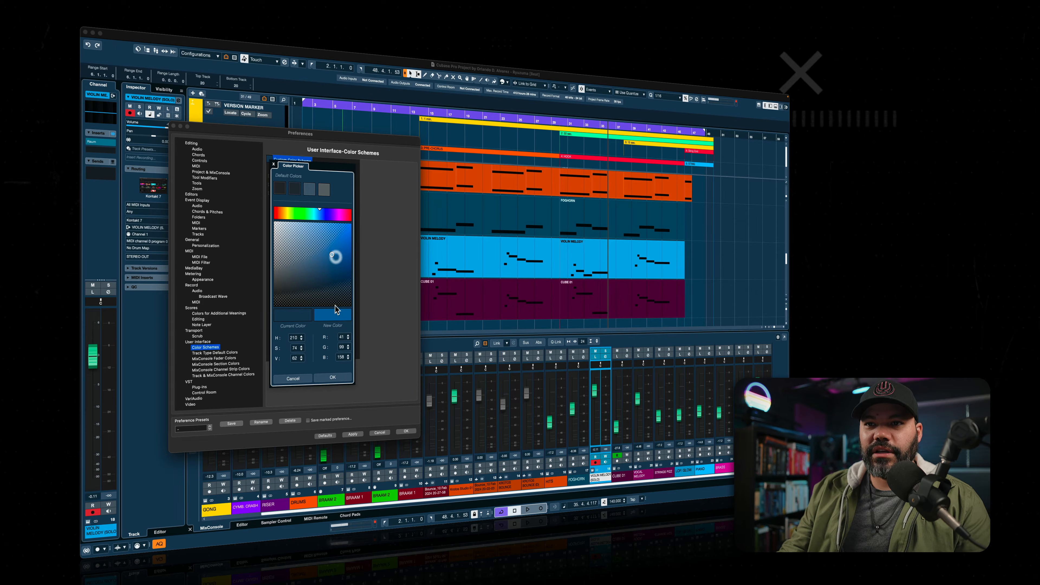
left_click(332, 378)
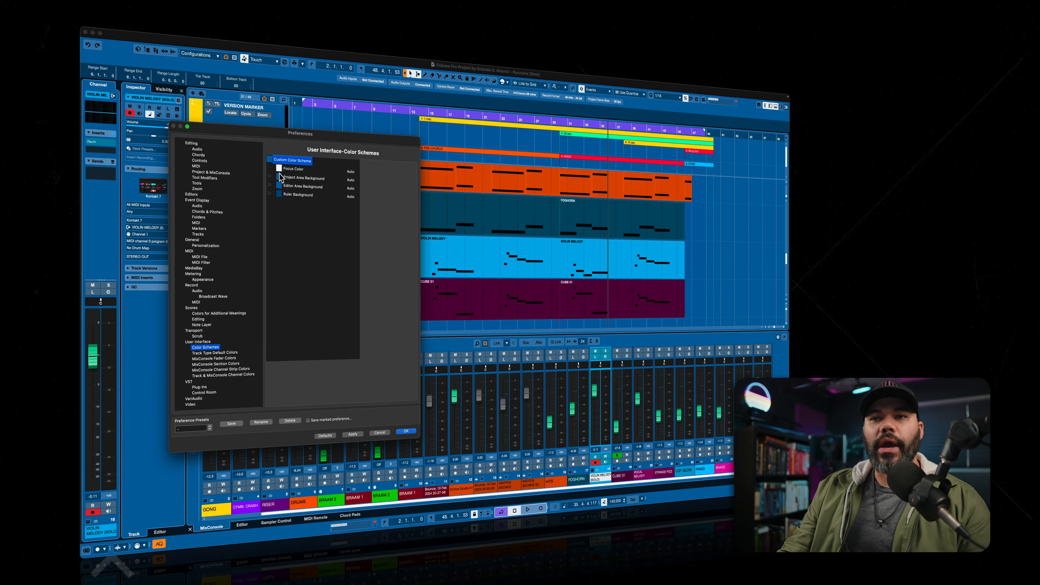
Change the custom color scheme to a saturated teal, about R 3, G 142, B 155
left_click(270, 157)
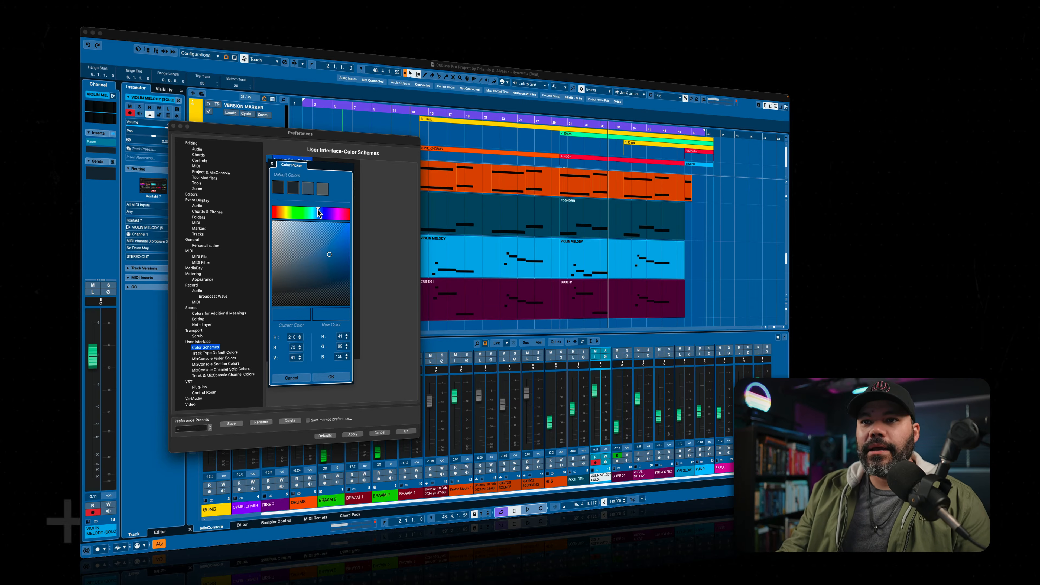
left_click_drag(318, 209, 312, 208)
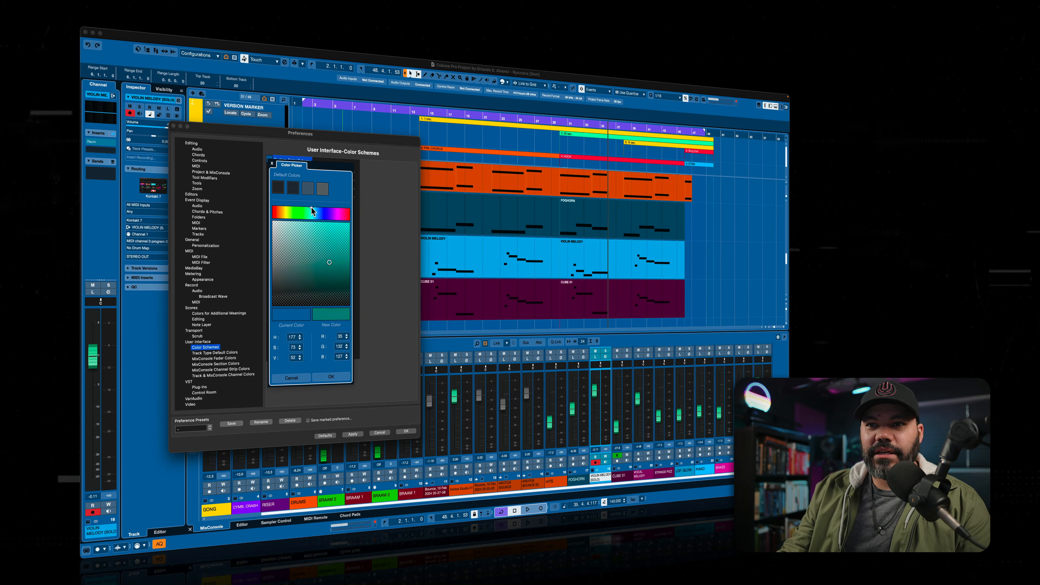
left_click(343, 253)
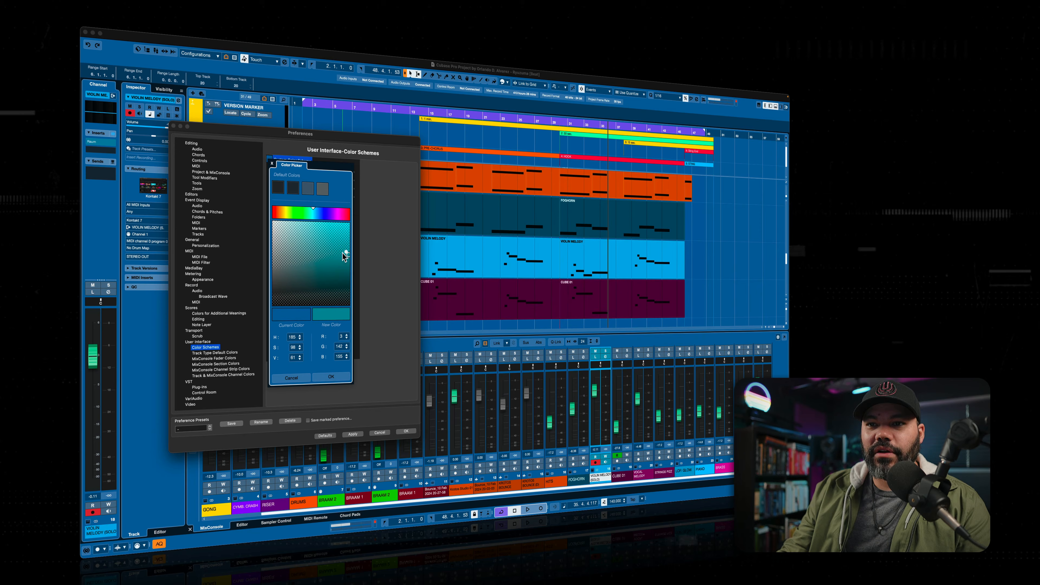
left_click(324, 377)
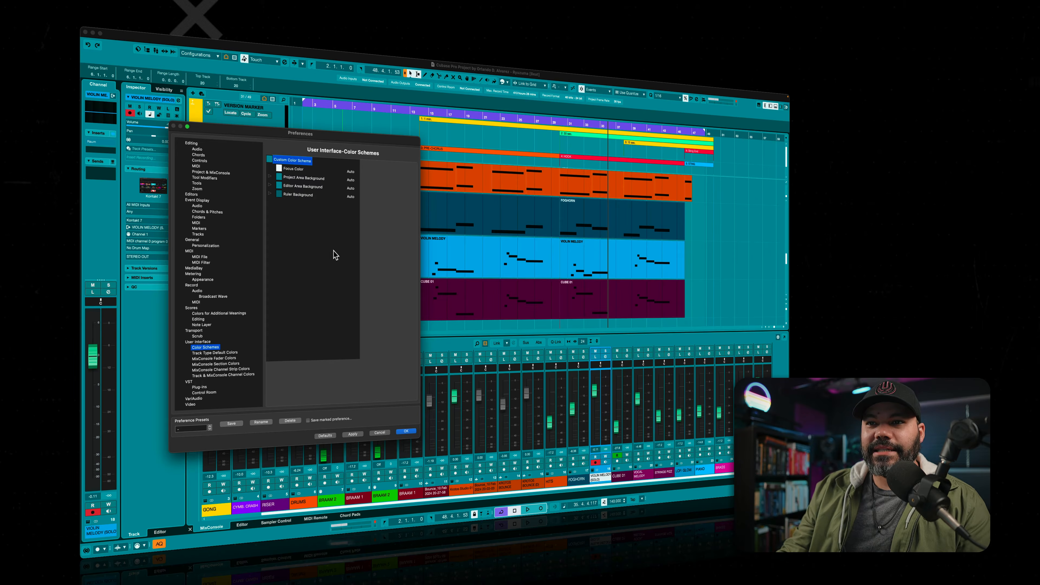
Change the custom color scheme to a vivid magenta
left_click(274, 161)
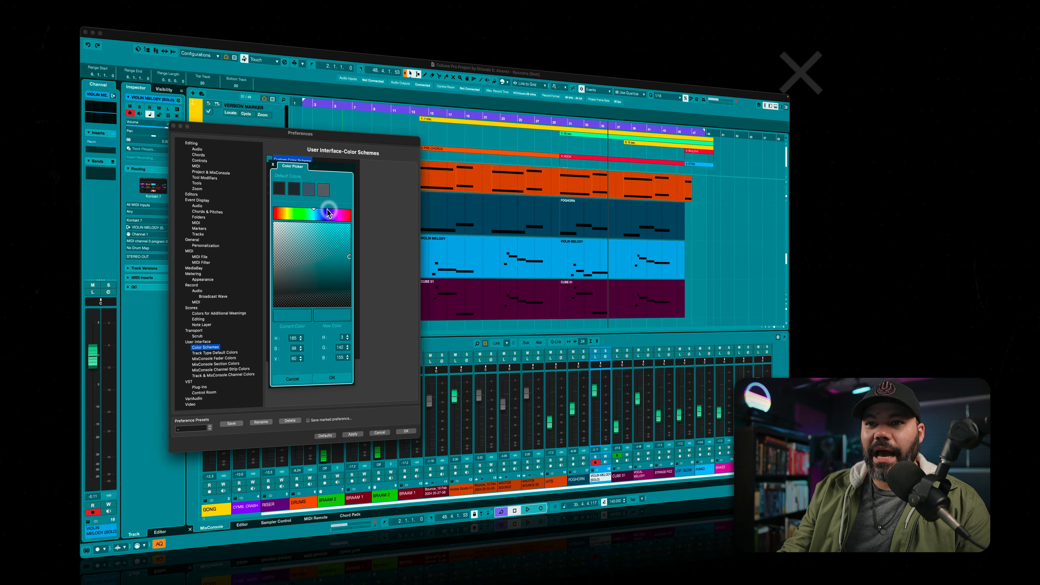
left_click(336, 214)
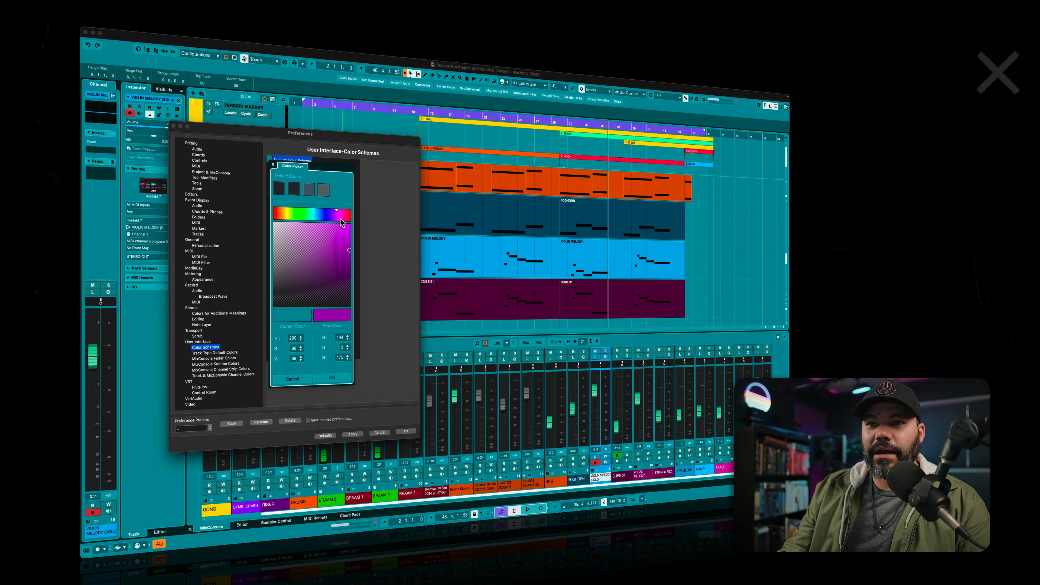
left_click(332, 377)
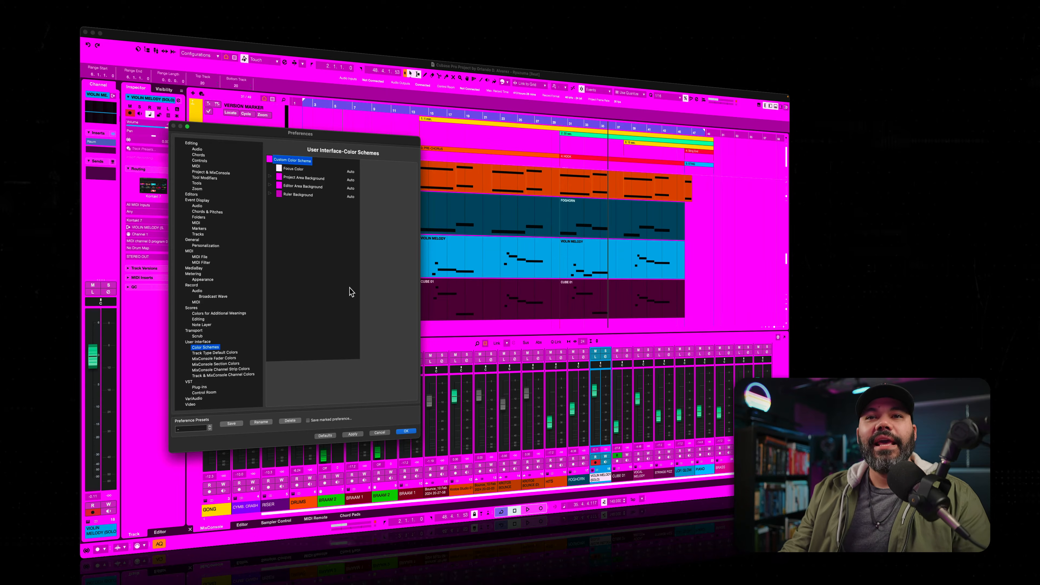
Change the custom color scheme to an olive yellow, about R 117, G 109, B 0
left_click(269, 161)
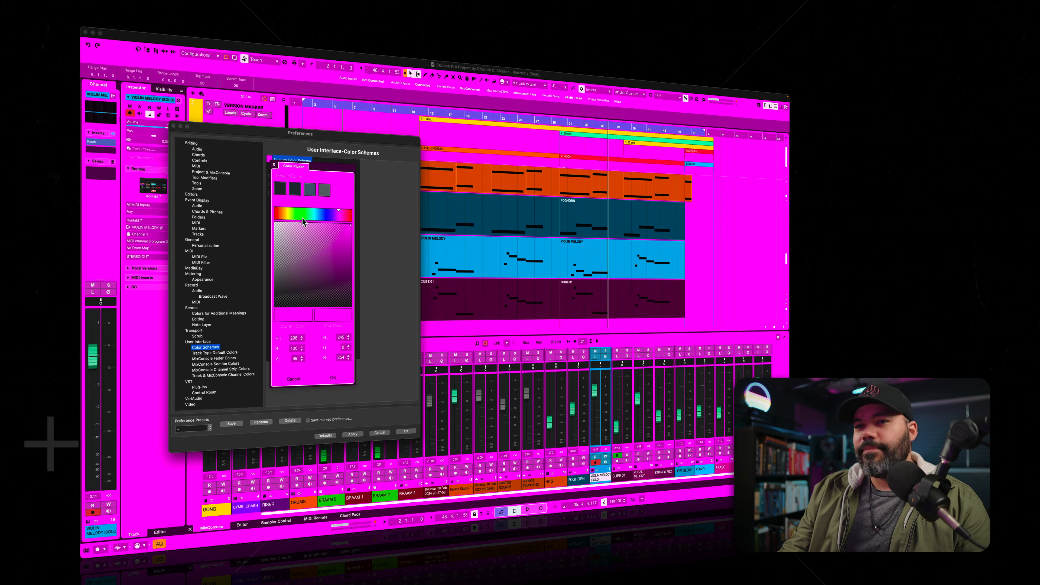
left_click_drag(281, 212, 286, 210)
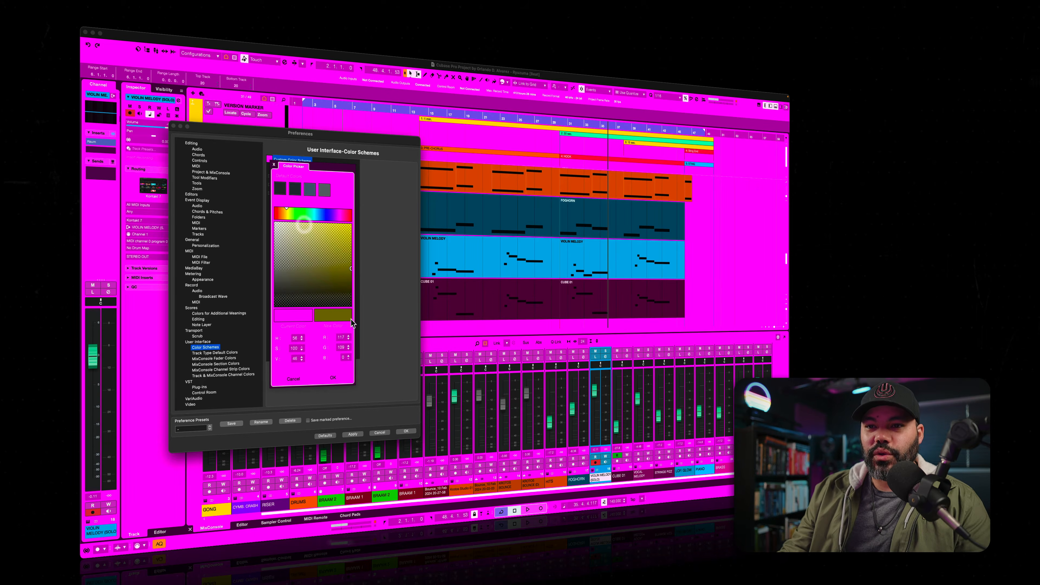
left_click(332, 377)
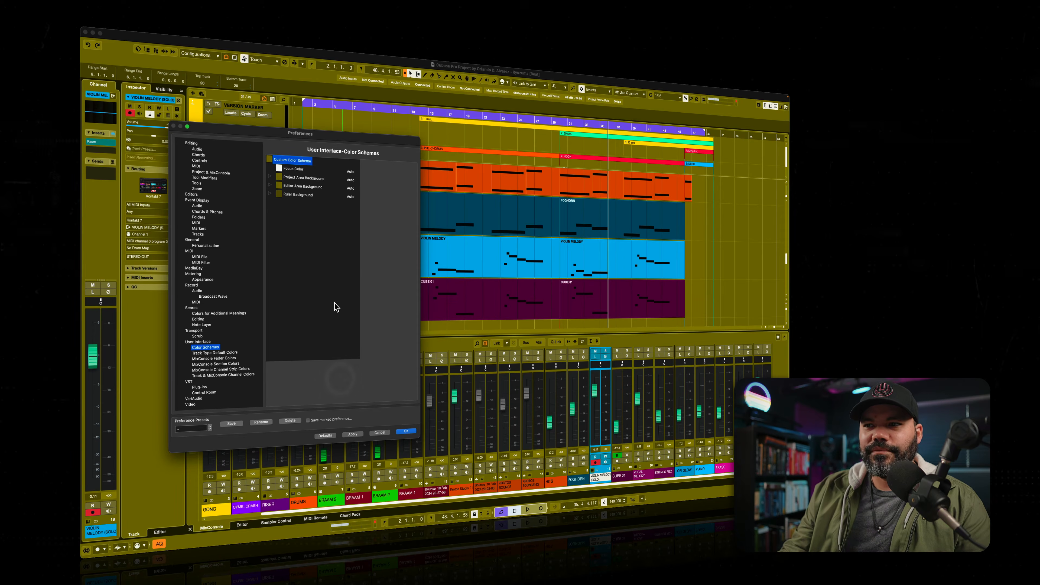
Change the custom color scheme to a fully saturated bright red, about R 254, G 0, B 0
left_click(269, 160)
left_click_drag(286, 209, 273, 210)
left_click_drag(342, 236, 345, 222)
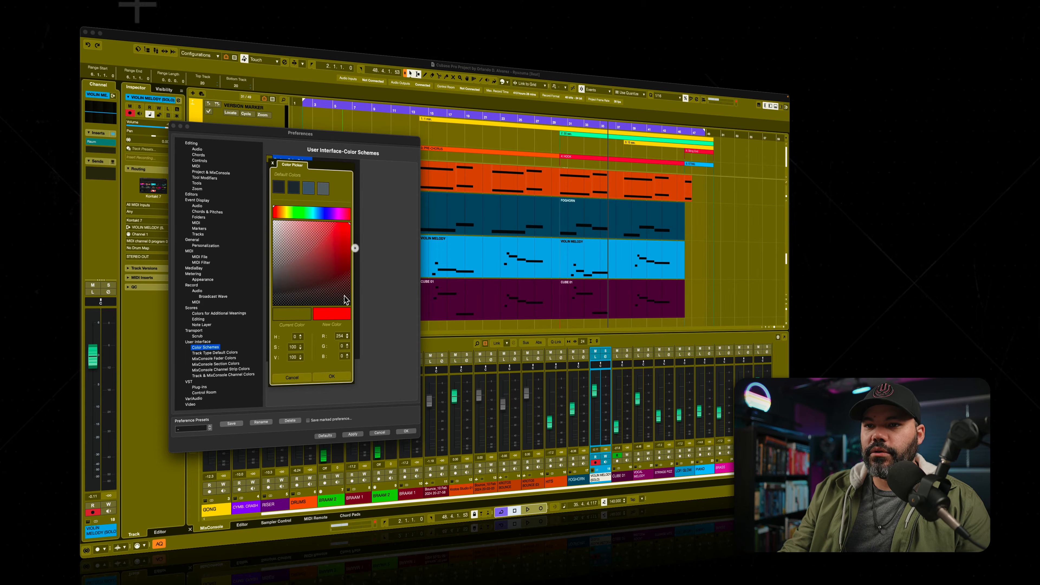
left_click(332, 376)
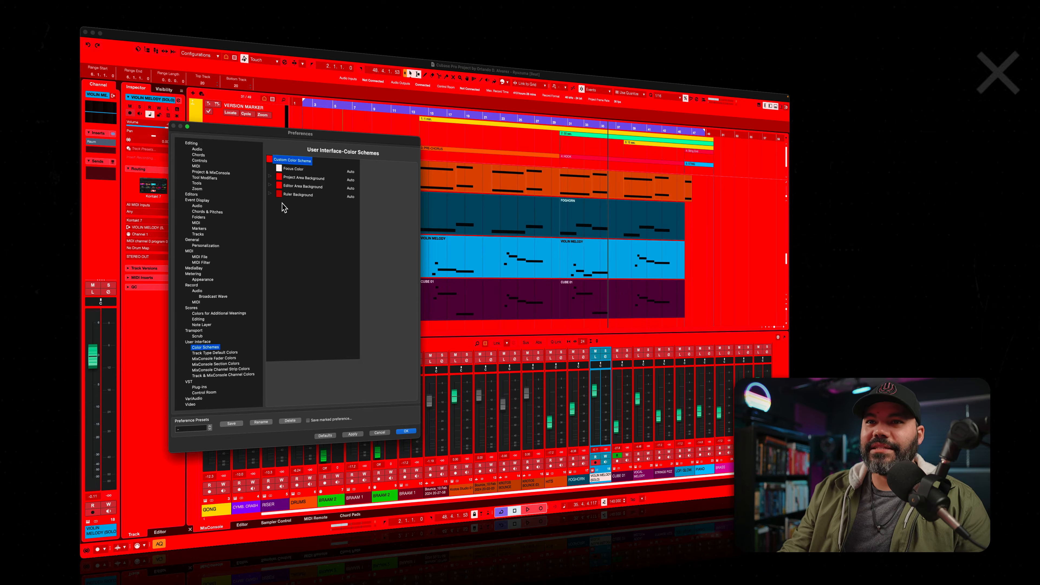
Change the custom color scheme to a bright violet-blue
left_click(279, 168)
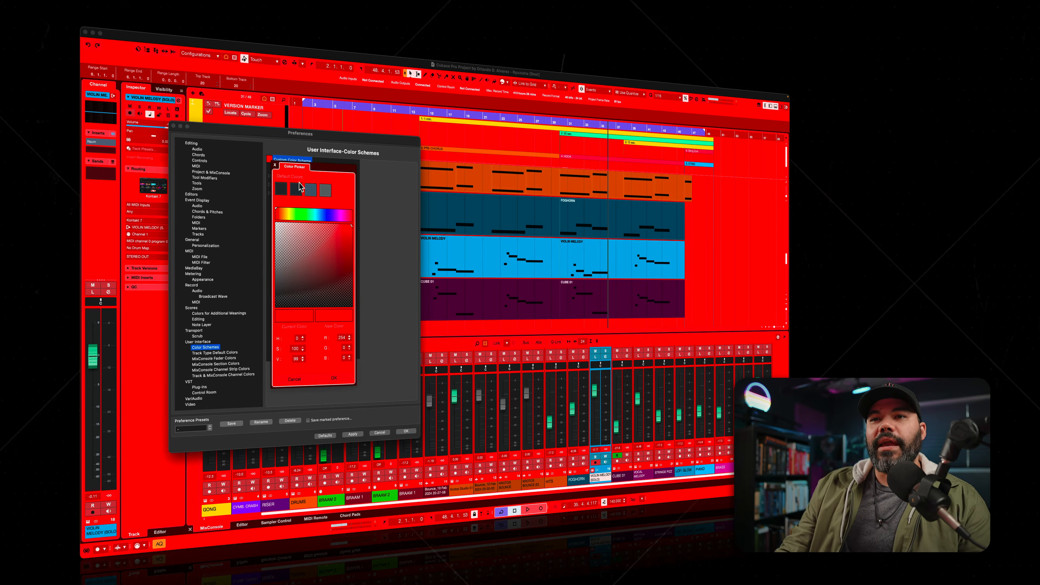
mouse_move(312, 217)
left_mouse_down()
mouse_move(350, 220)
mouse_move(329, 212)
left_mouse_up()
left_click(342, 237)
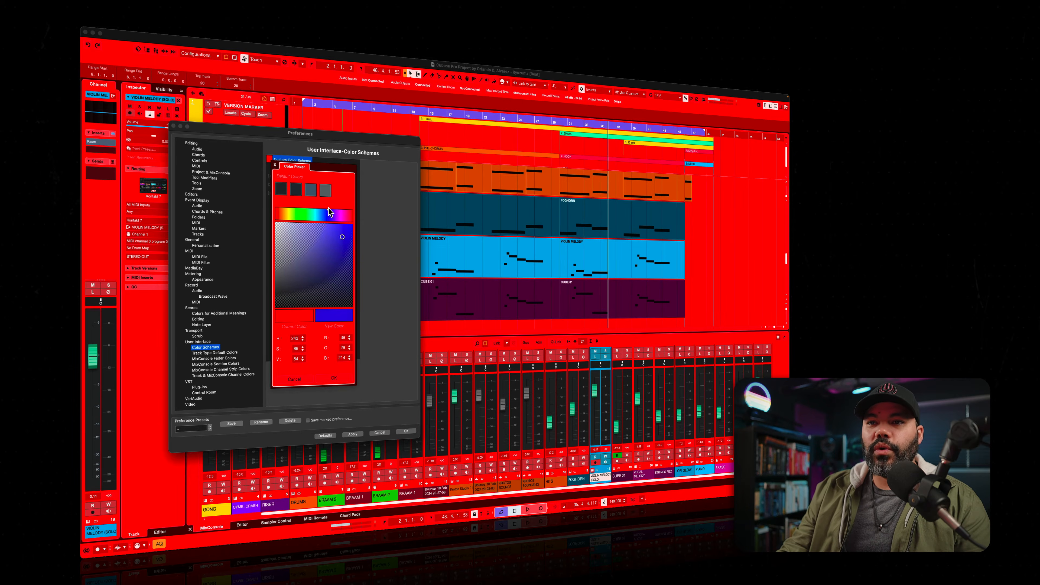
left_click(330, 224)
left_click(334, 378)
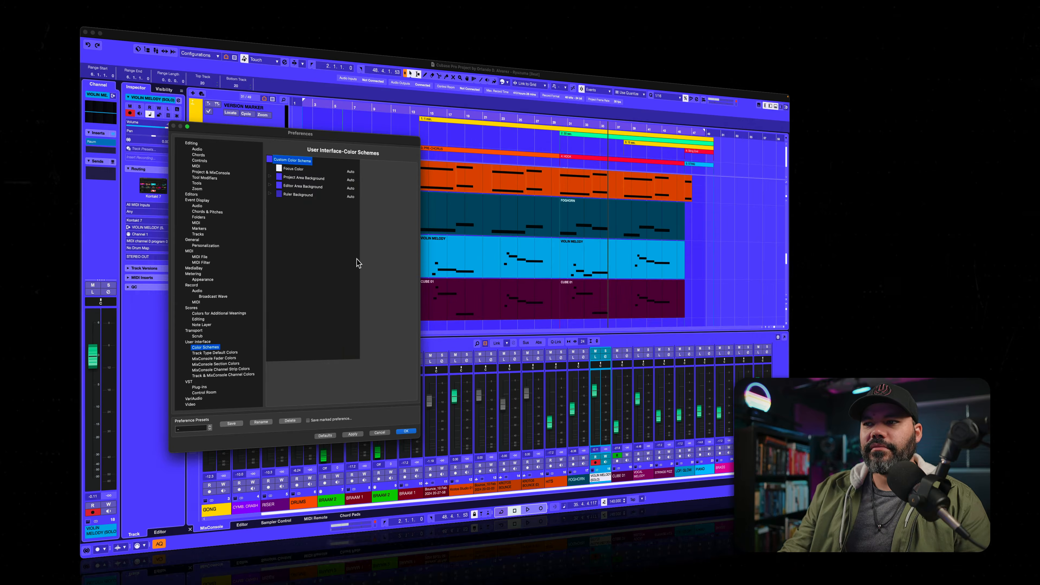
Change the custom color scheme to a saturated purple
left_click(270, 159)
left_click(333, 211)
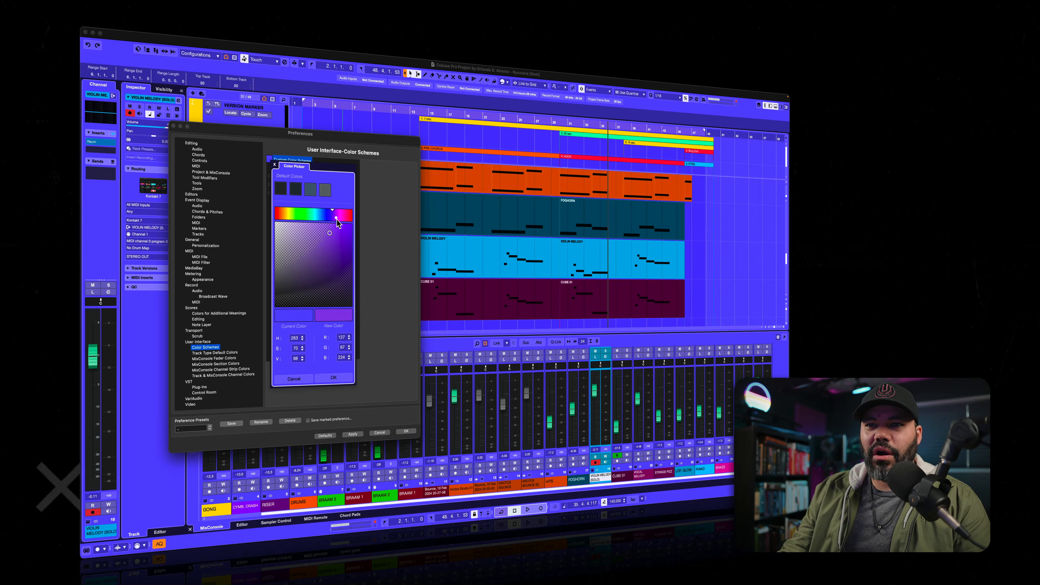
left_click(341, 235)
left_click(347, 380)
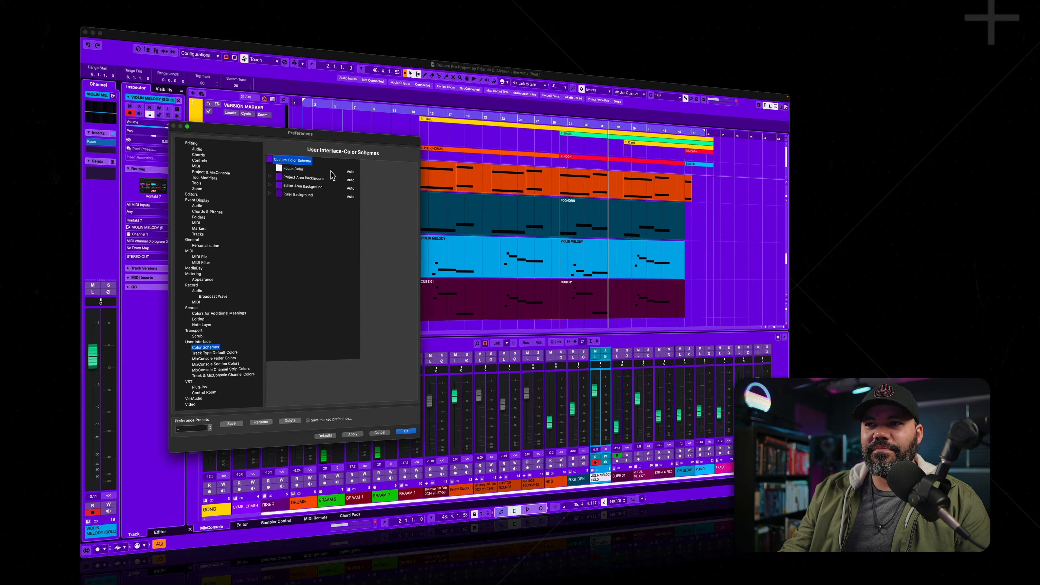
Change the custom color scheme to a deep blue, about R 12, G 66, B 137
left_click(270, 159)
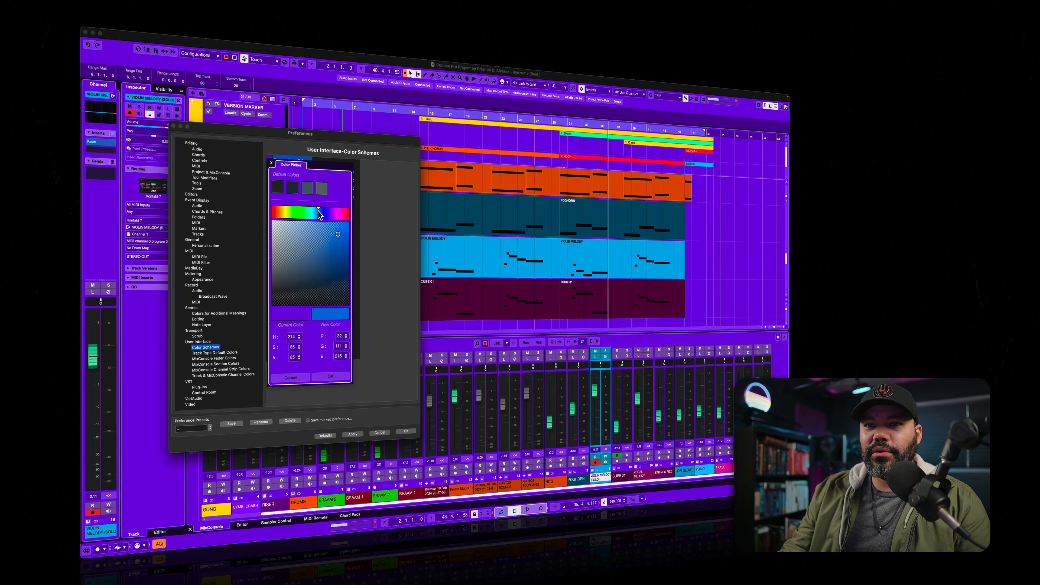
left_click(319, 211)
left_click(343, 261)
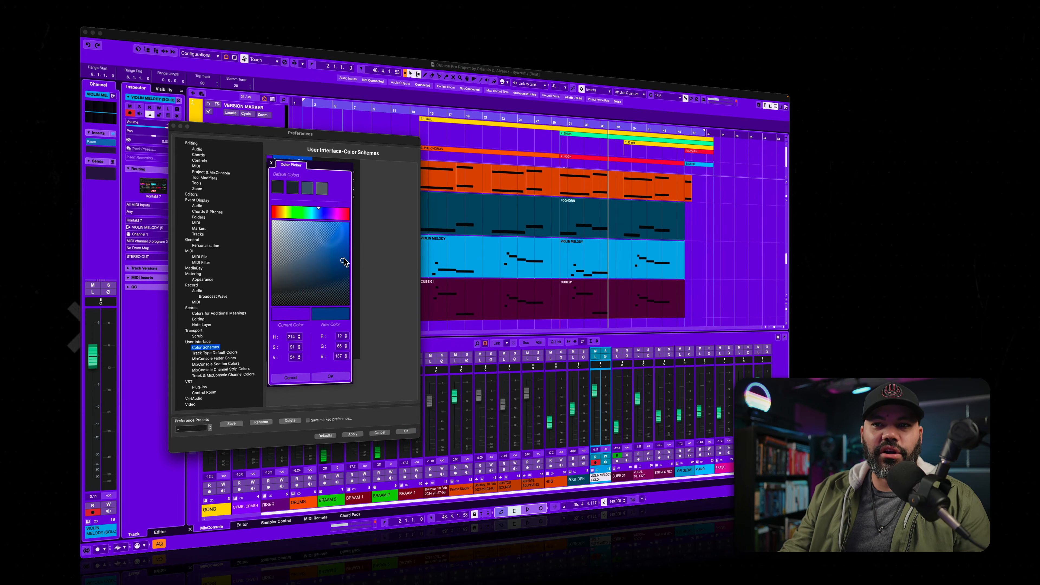
left_click(331, 376)
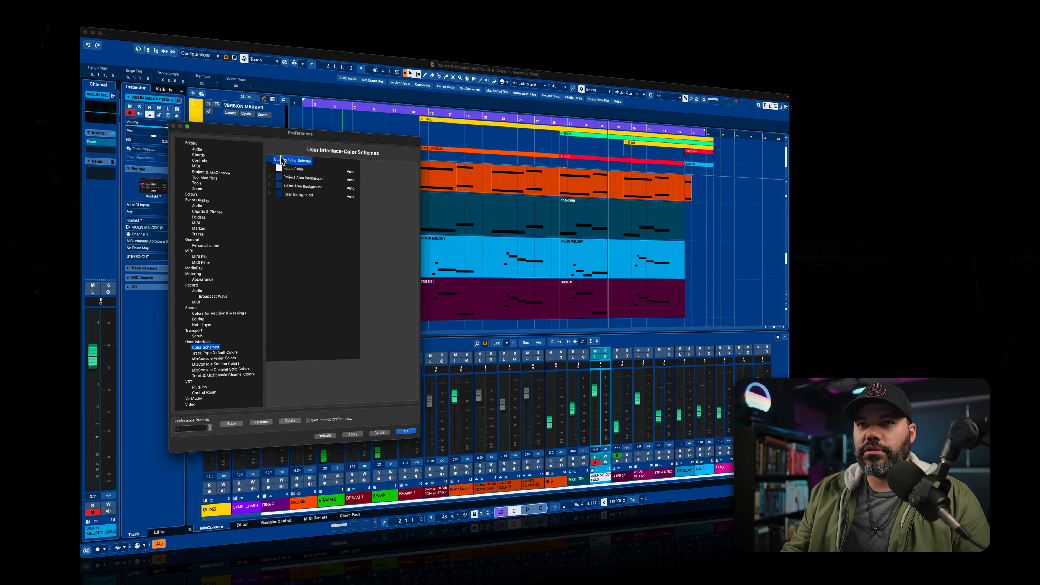
Set the custom color scheme back to a neutral dark grey, R 40, G 40, B 40
left_click(271, 160)
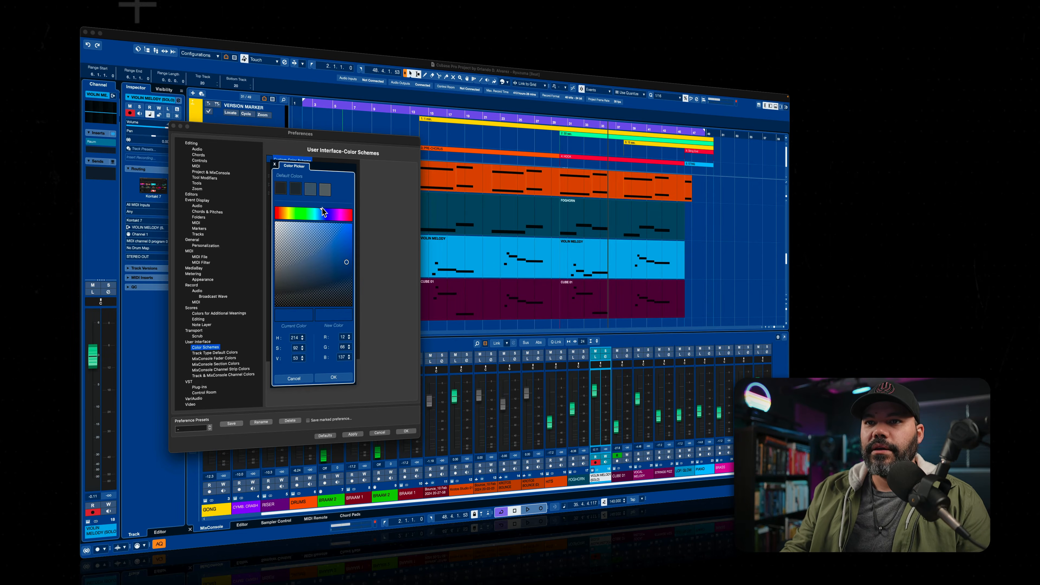
left_click(316, 222)
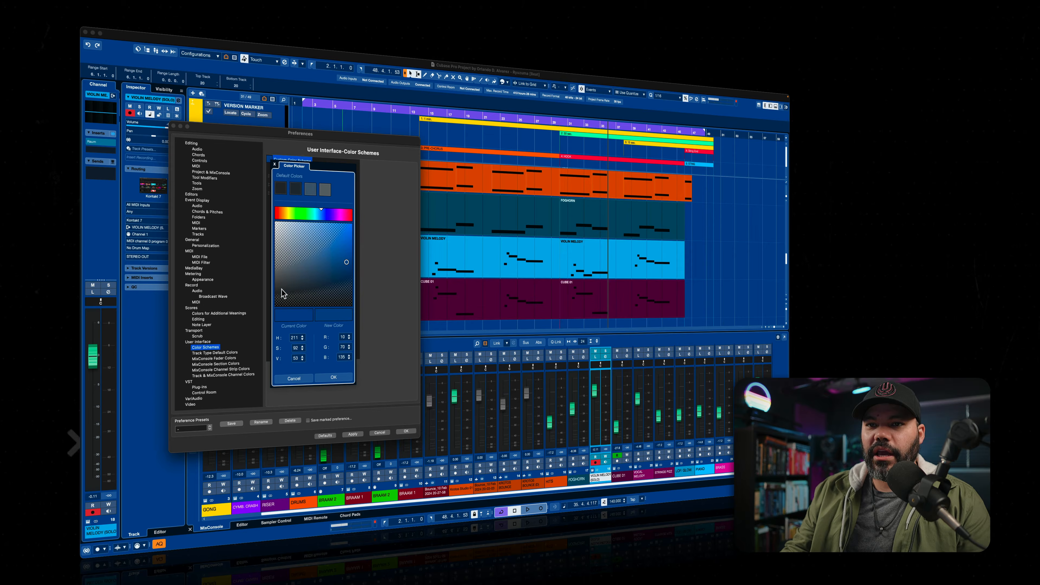
left_click(277, 320)
left_click(328, 378)
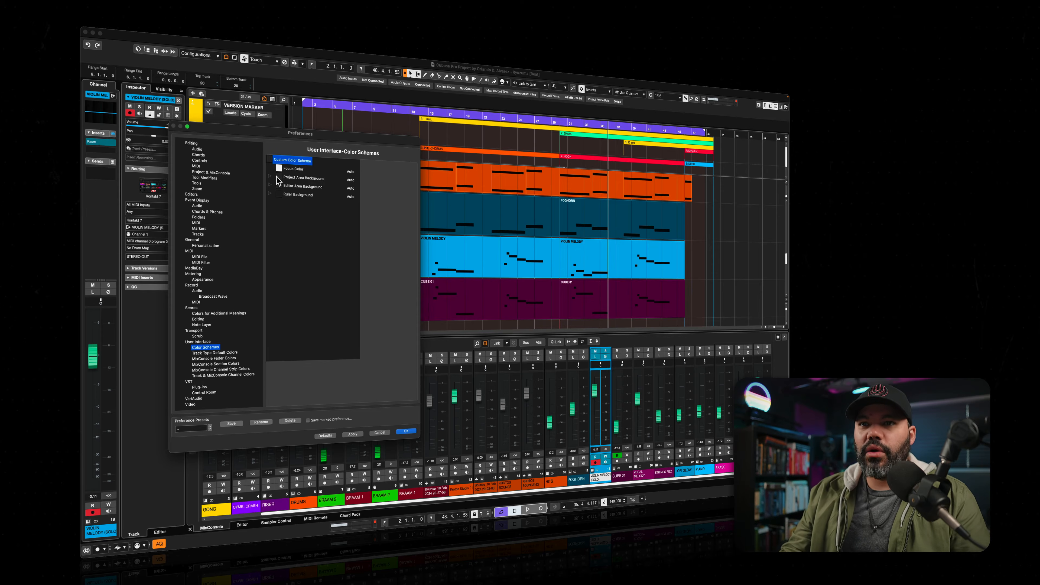
left_click(271, 160)
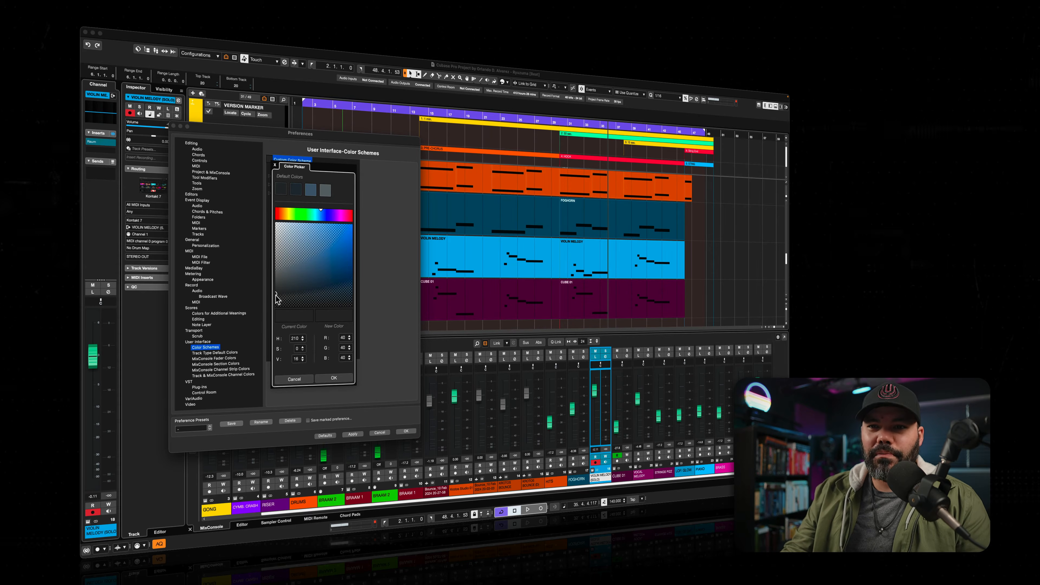
left_click_drag(276, 296, 274, 295)
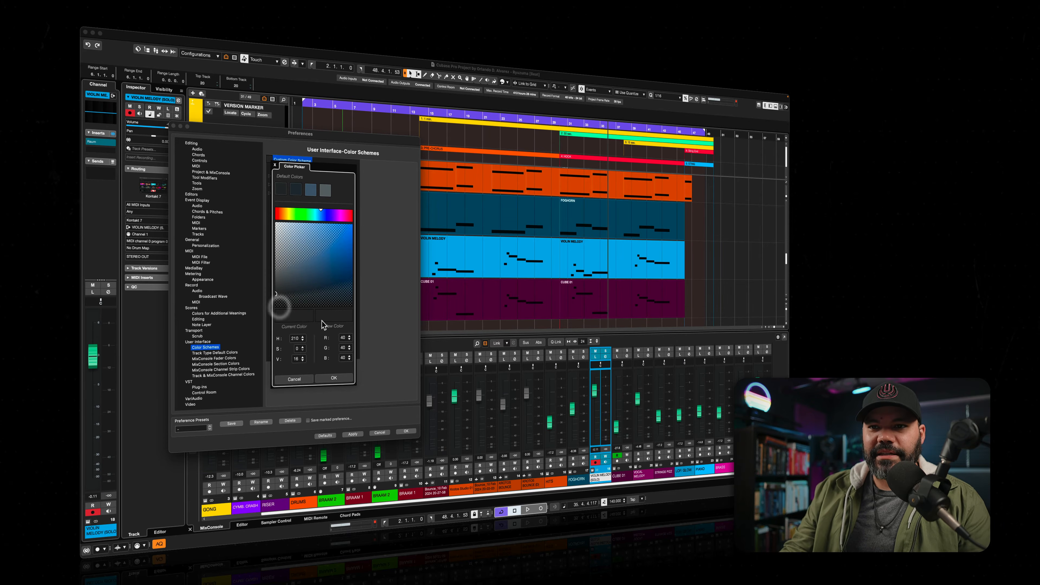
left_click(333, 378)
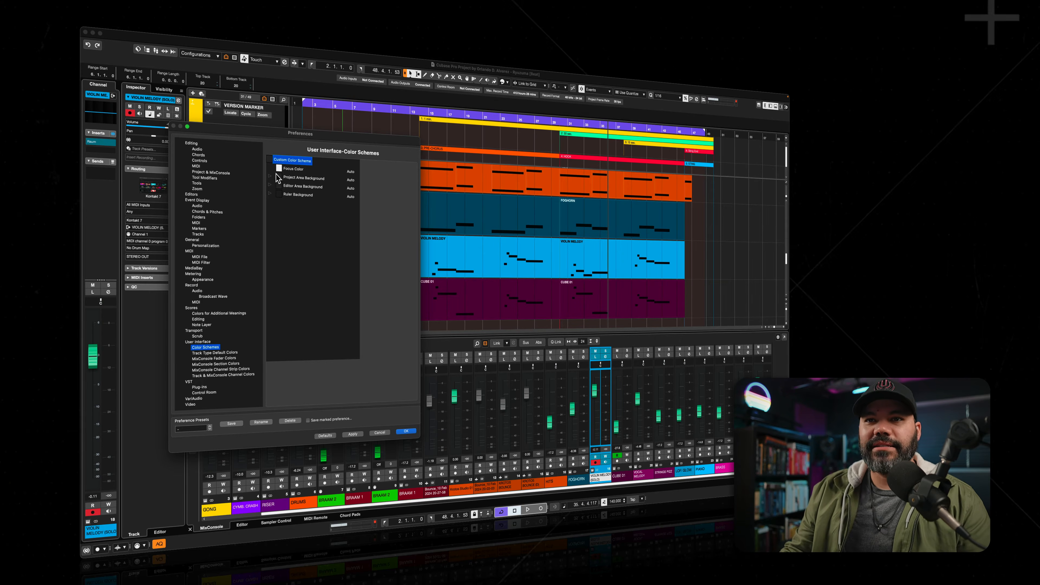
Expand the project area background entry and set its color to a dark grey, R 24, G 24, B 25
left_click(282, 177)
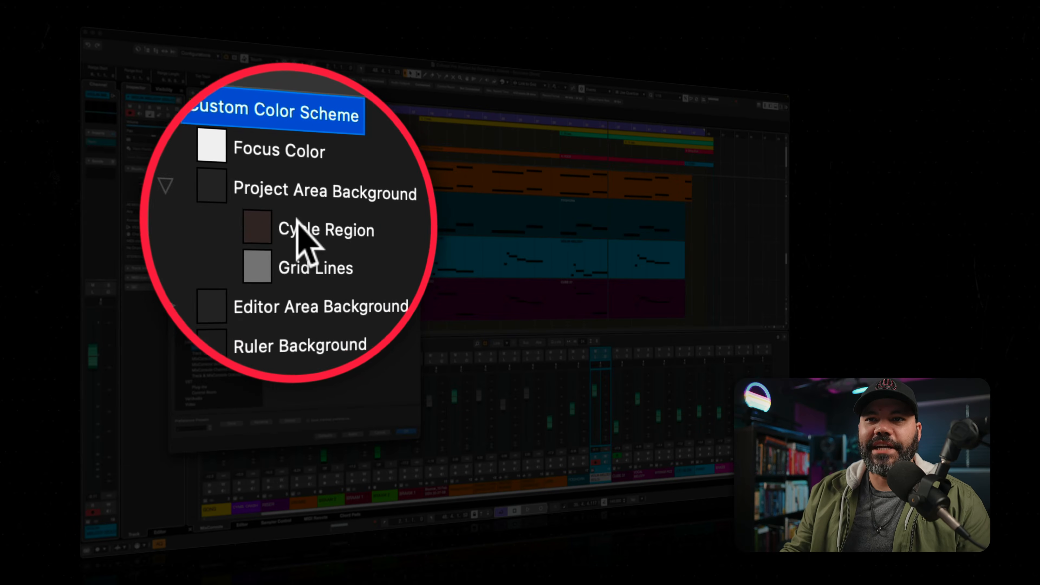
left_click(278, 218)
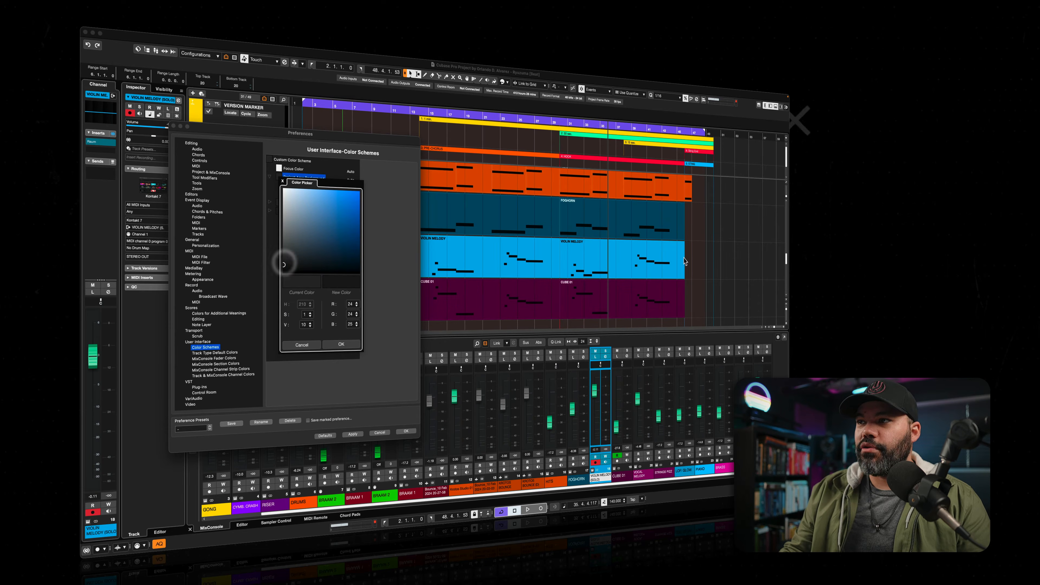
left_click(341, 345)
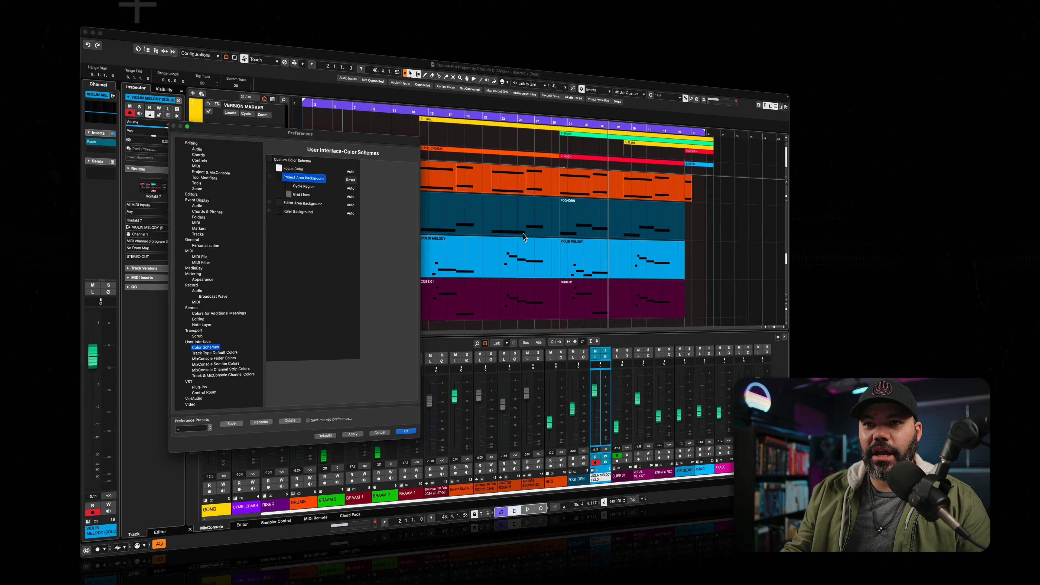
Darken the project area background to a neutral near-black, R 20, G 20, B 20
left_click(280, 180)
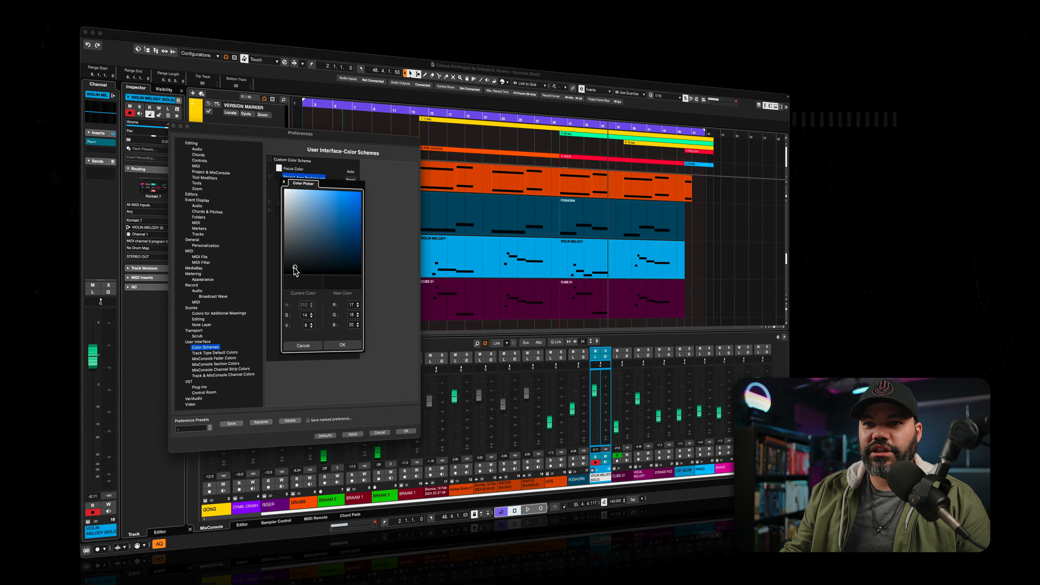
left_click(351, 346)
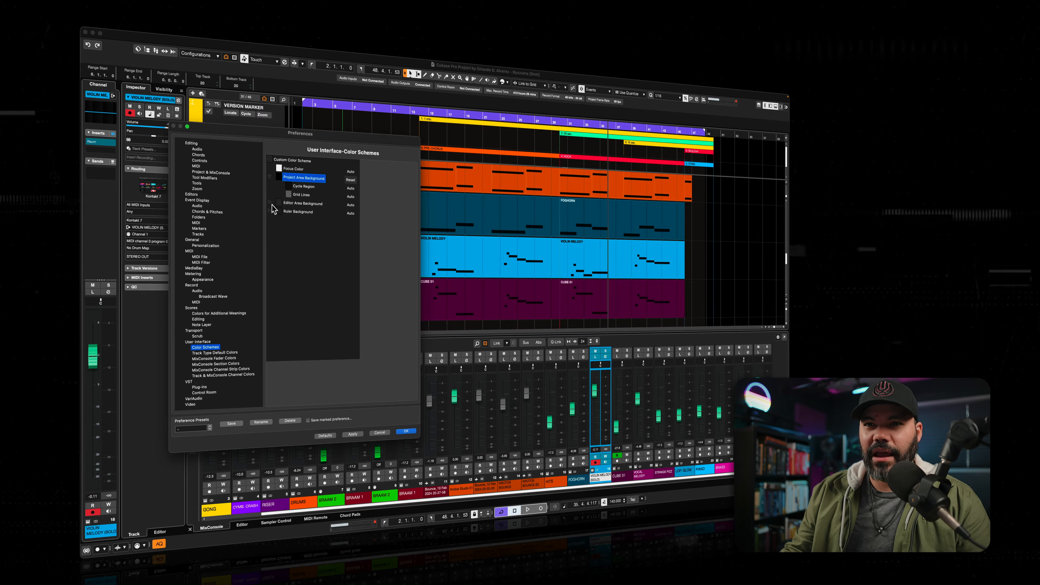
left_click(278, 178)
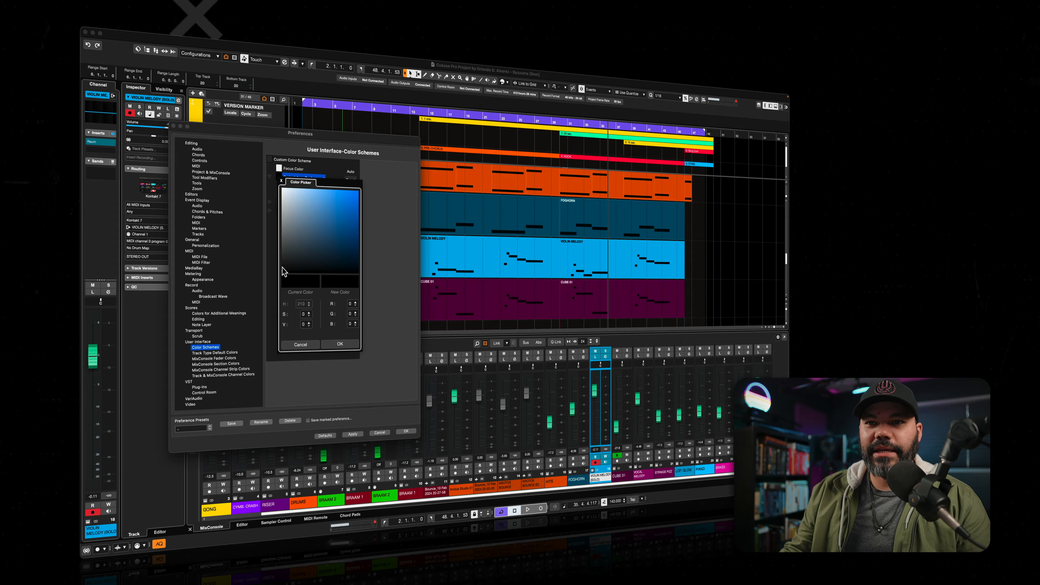
left_click(285, 271)
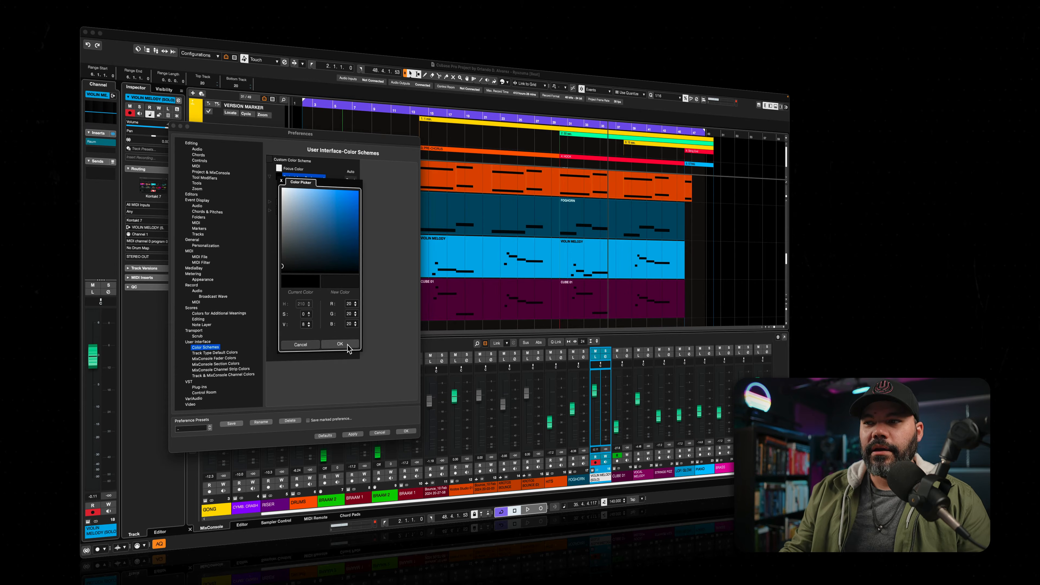
left_click(347, 346)
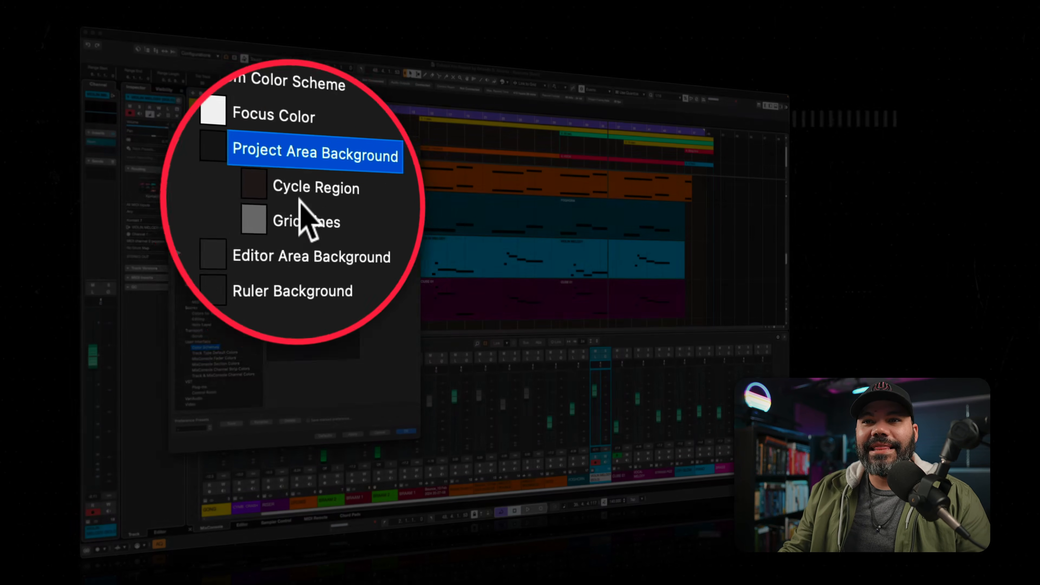
Set the project area's cycle region color to a near-black, R 24, G 24, B 25
left_click(301, 186)
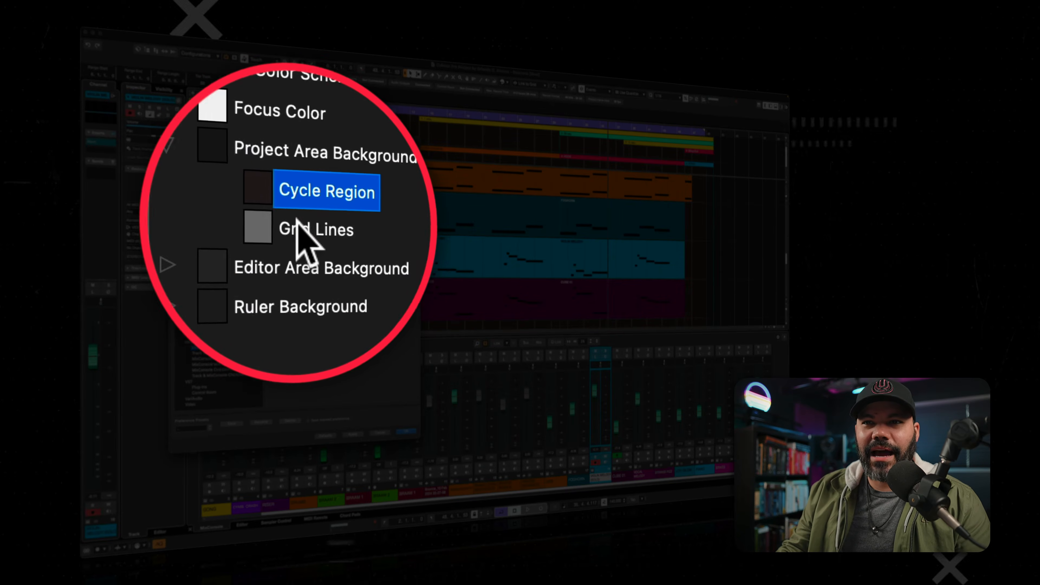
left_click(289, 187)
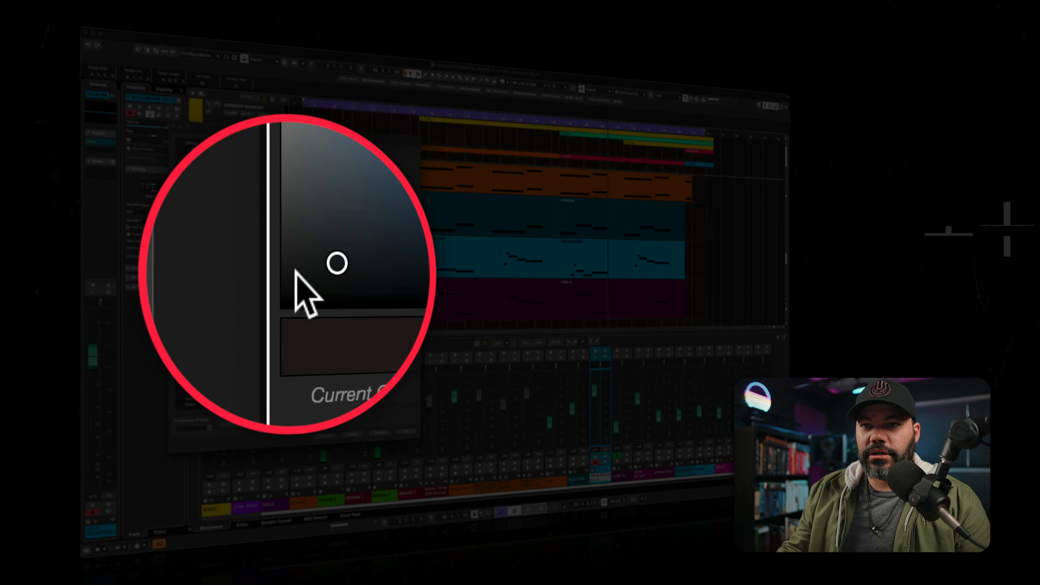
left_click(295, 277)
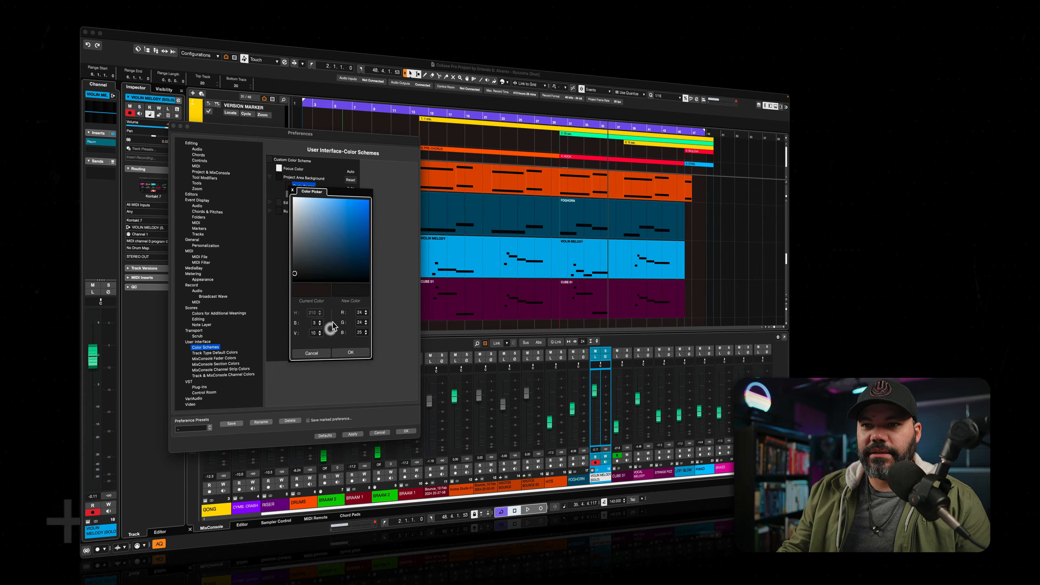
left_click(347, 354)
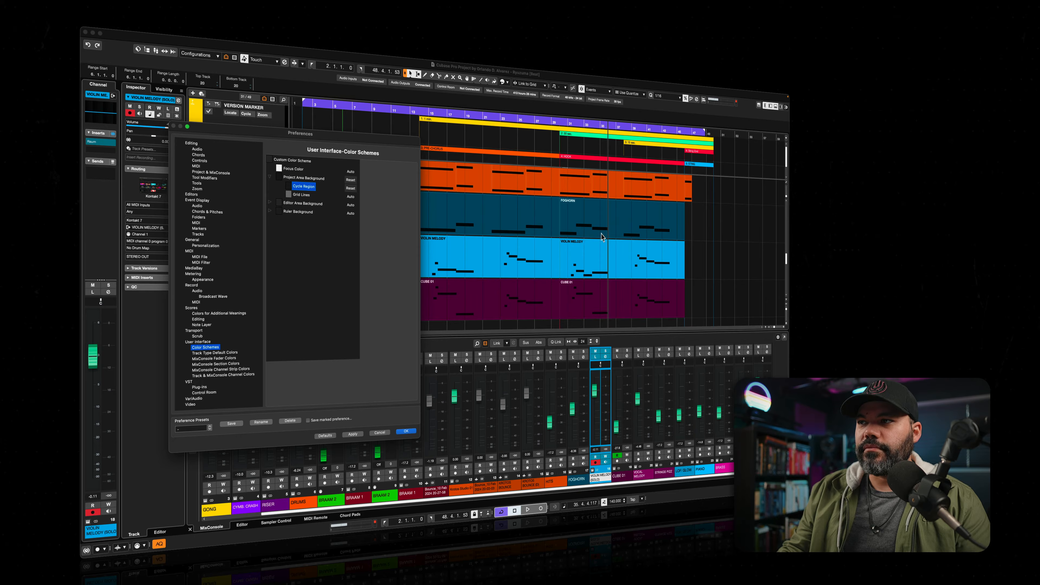
Set both the cycle region color and the project area background to white, R 254, G 254, B 254
left_click(289, 186)
left_click(290, 226)
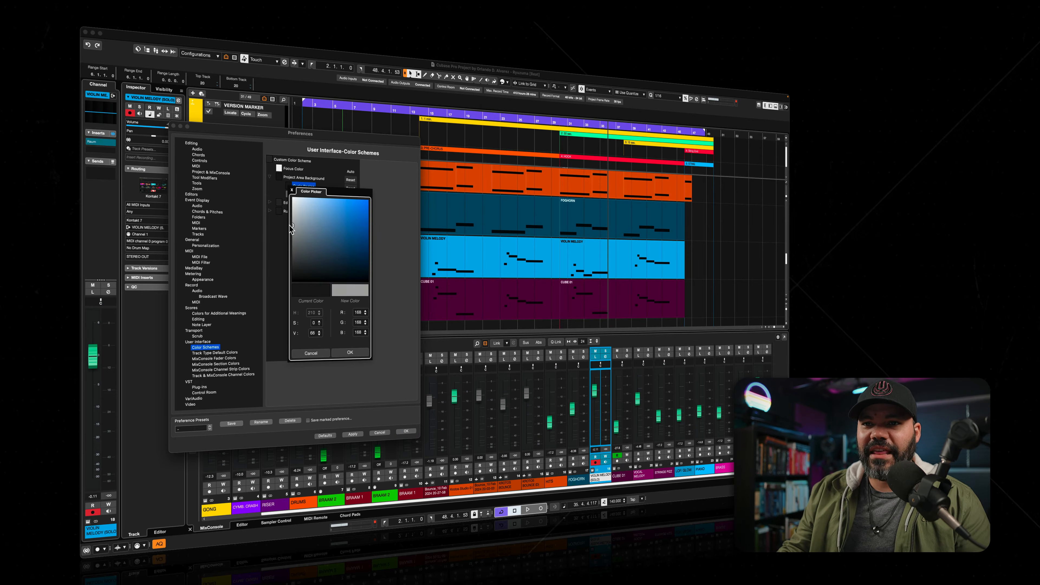
left_click(345, 354)
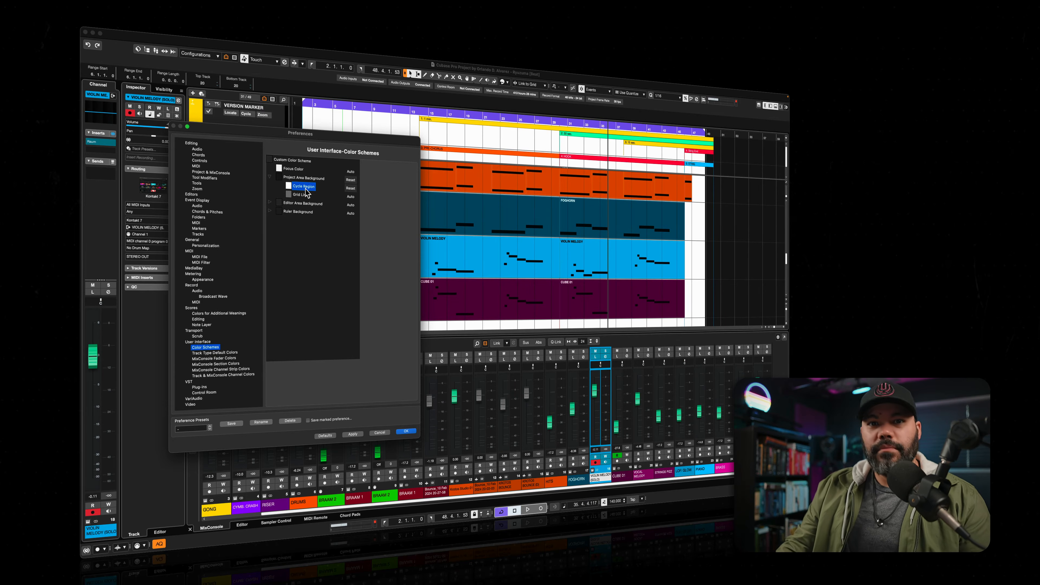
left_click(279, 177)
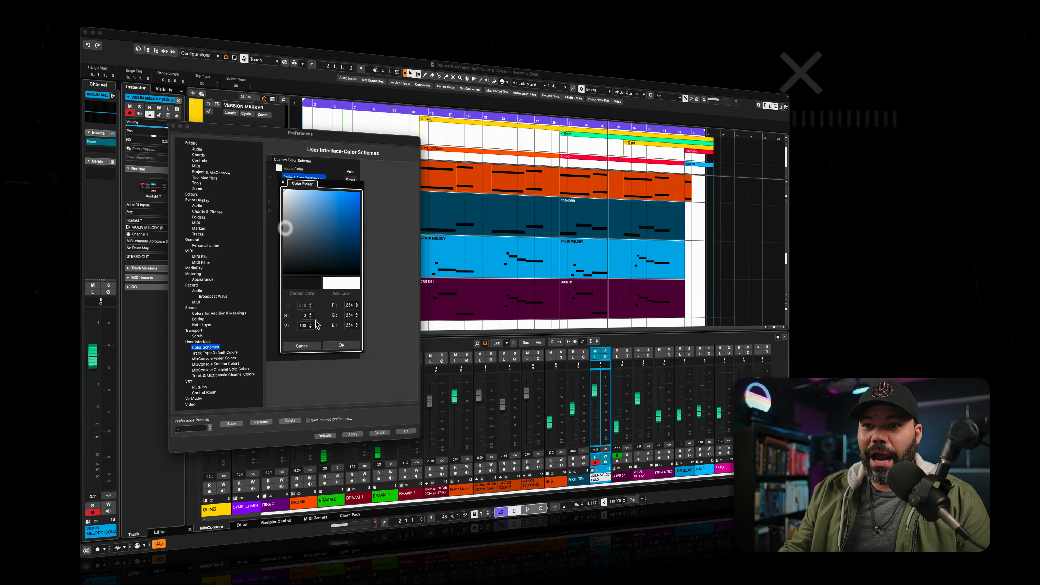
left_click(341, 345)
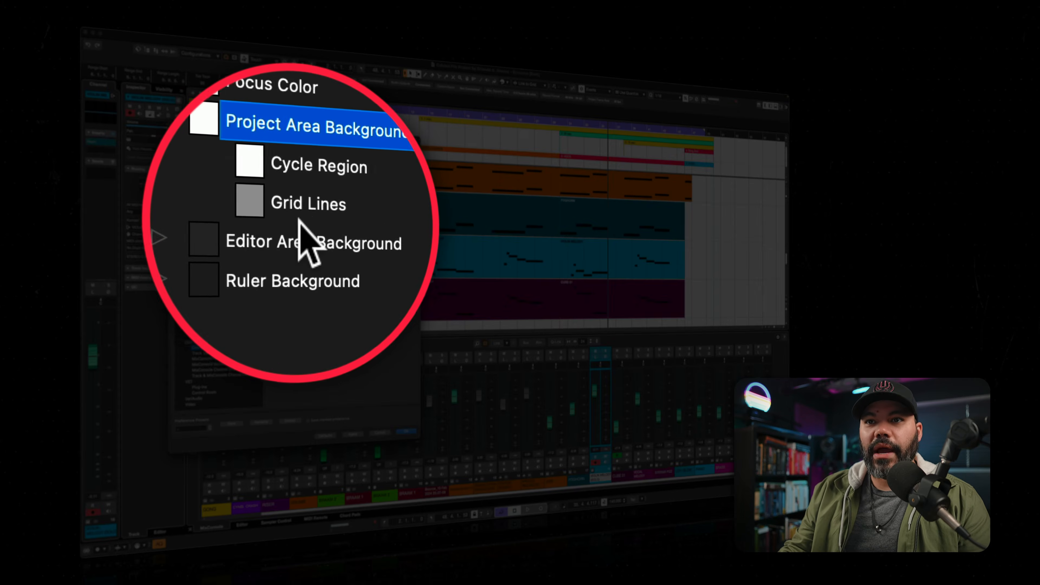
Change the project area's grid lines to a bright, saturated blue
left_click(288, 195)
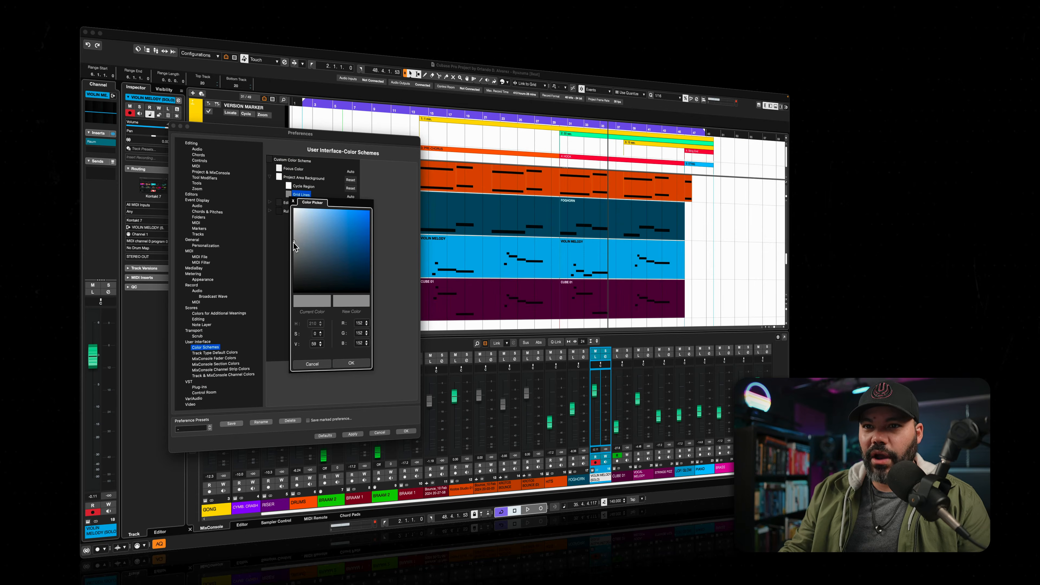
left_click(368, 212)
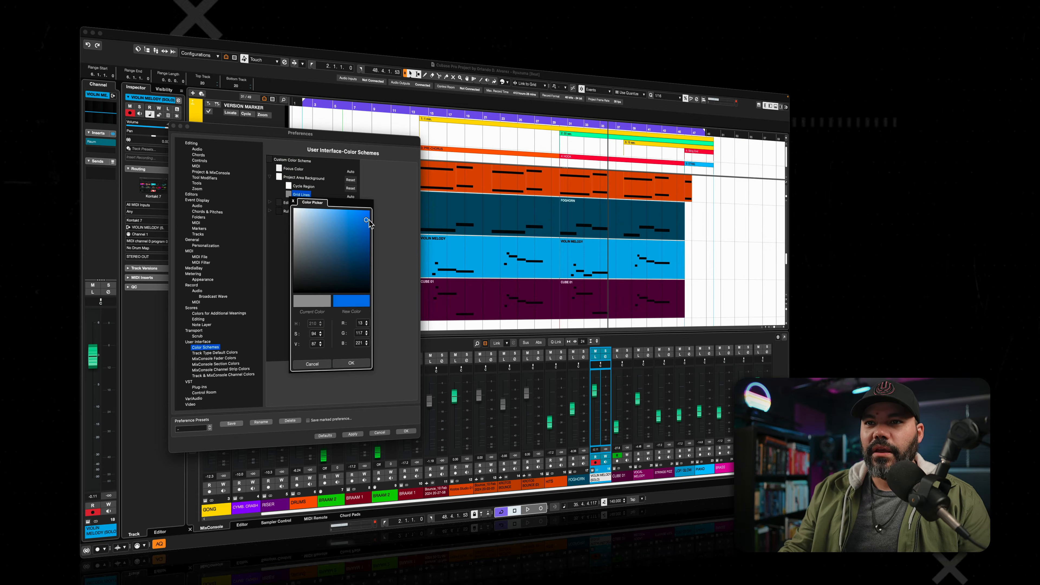
left_click(344, 361)
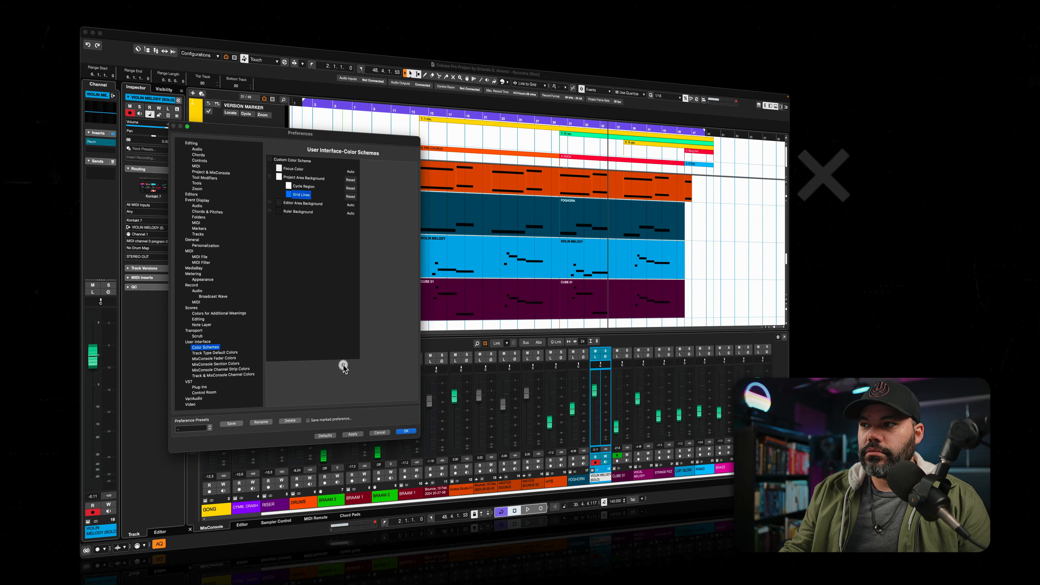
Set the project area's grid lines to a neutral mid-grey, R 153, G 153, B 153
left_click(288, 195)
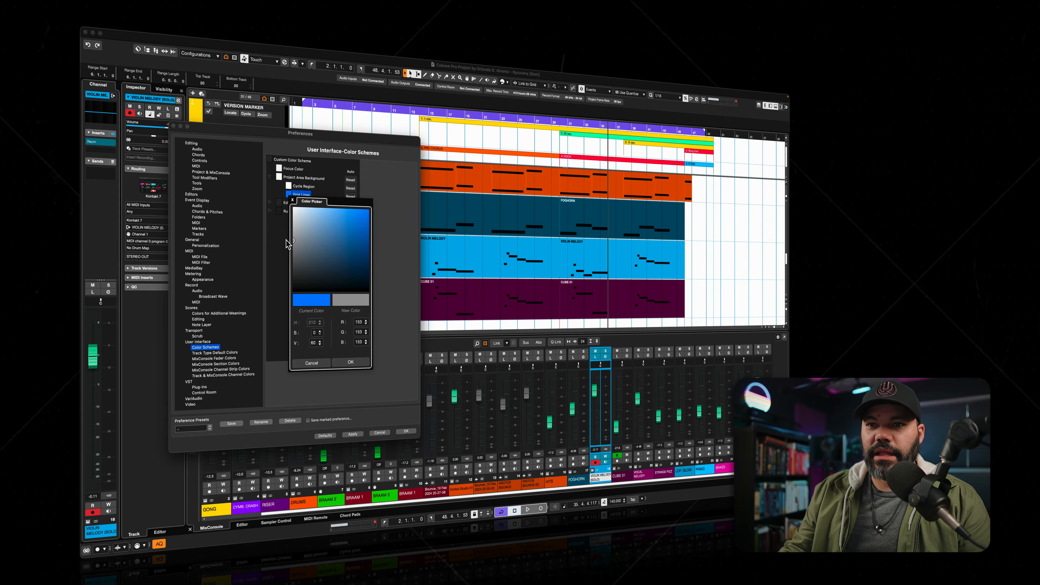
left_click(351, 363)
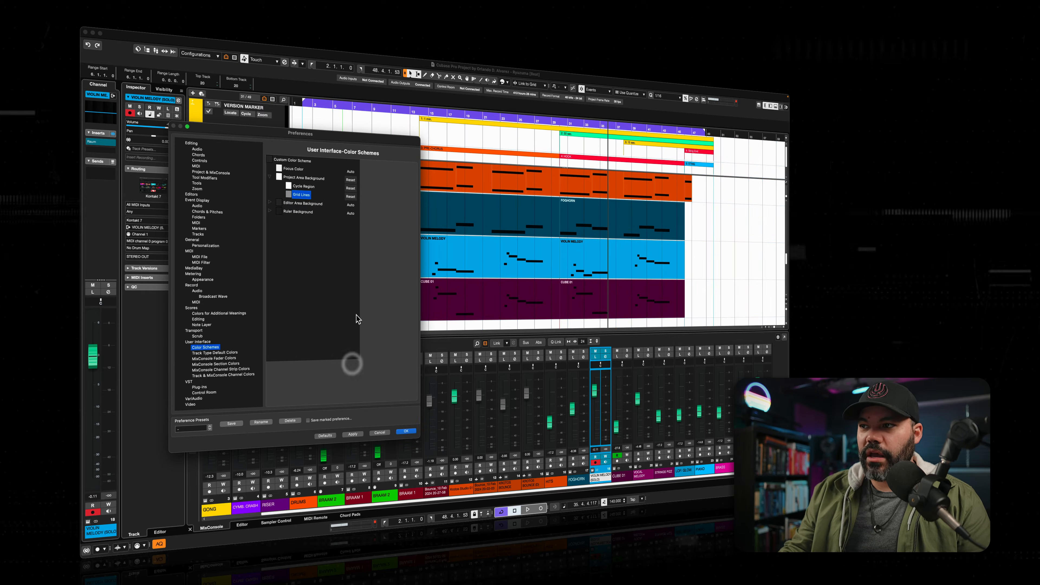
Change the project area's cycle region color from white to a near-black
left_click(288, 187)
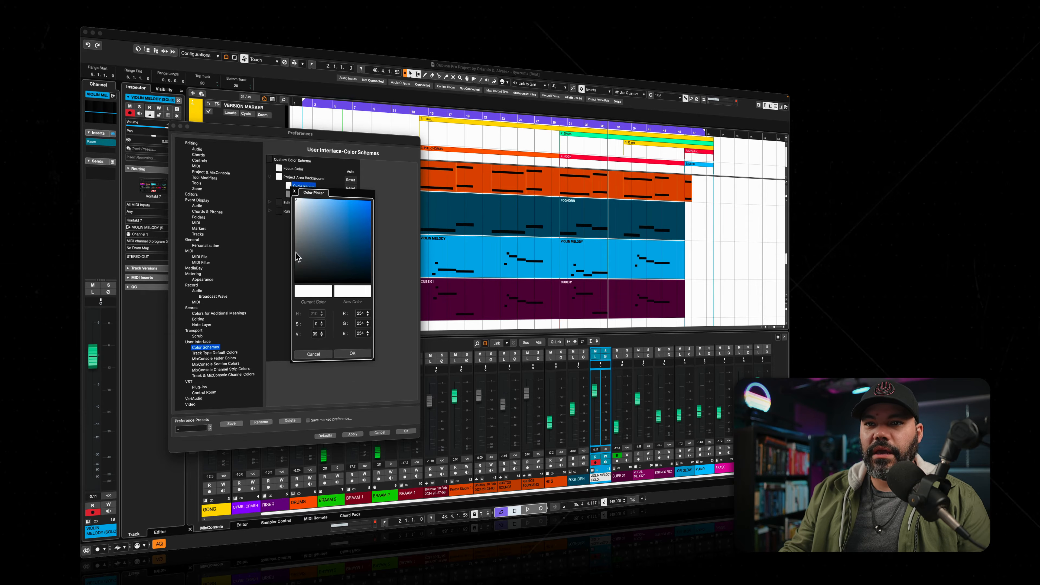
left_click_drag(293, 277, 294, 278)
left_click(352, 353)
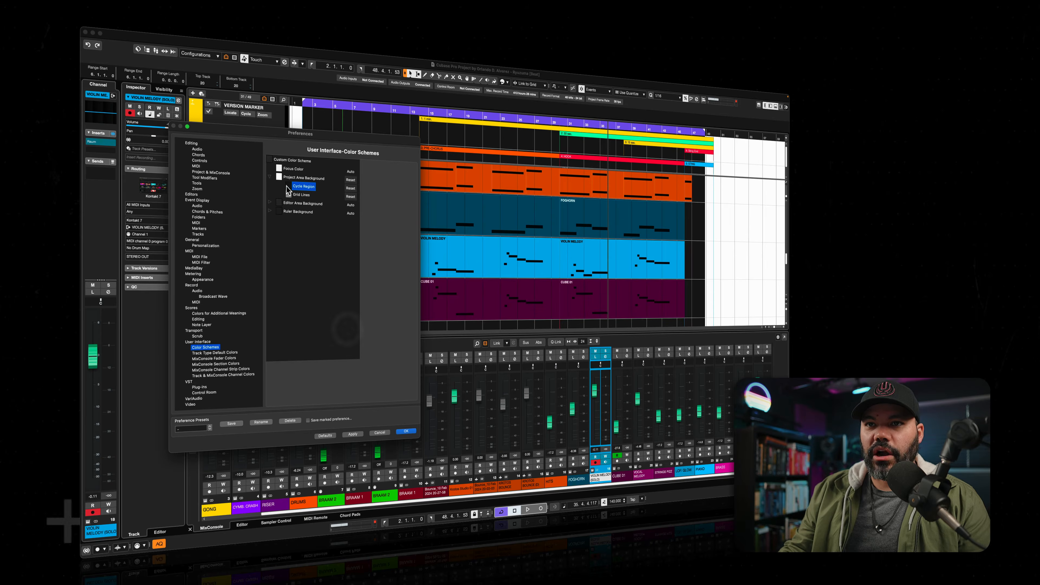
Set the project area background to a neutral dark grey, R 25, G 25, B 25
left_click(279, 176)
left_click(285, 268)
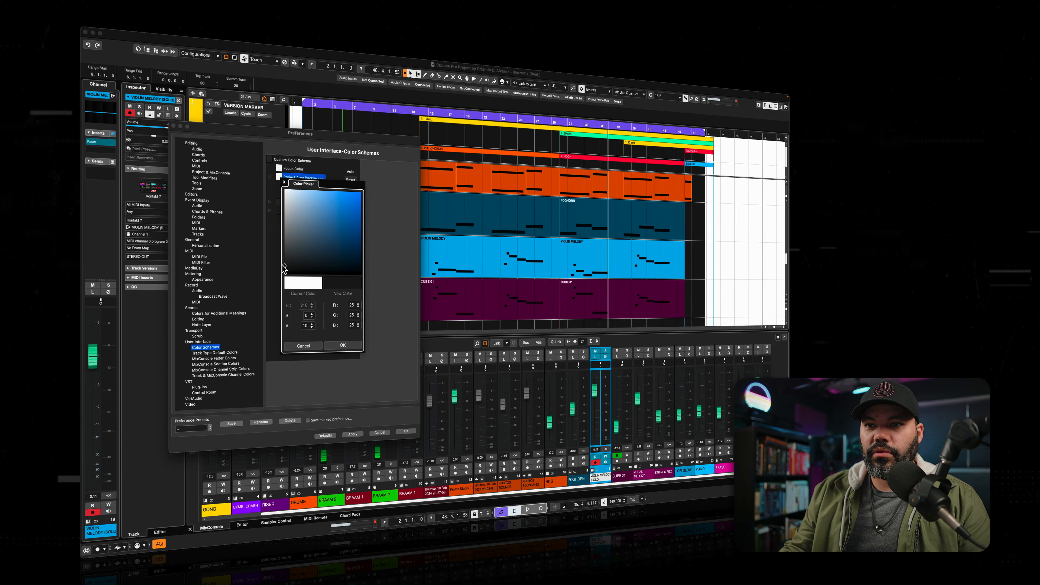
left_click(342, 345)
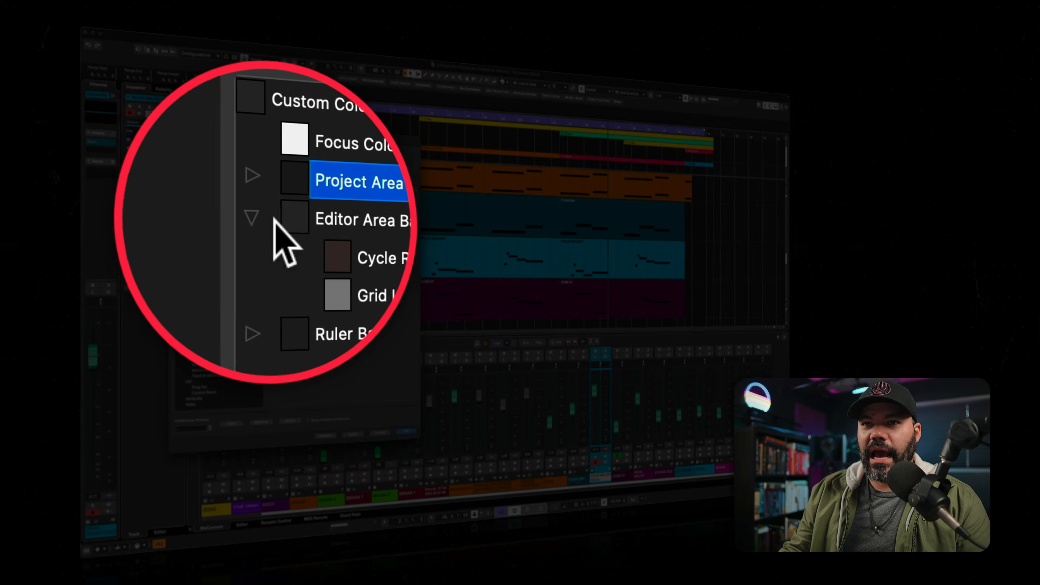
Set the editor area background to white with a blue value of 254, and accept the preferences
left_click(279, 186)
left_click(283, 203)
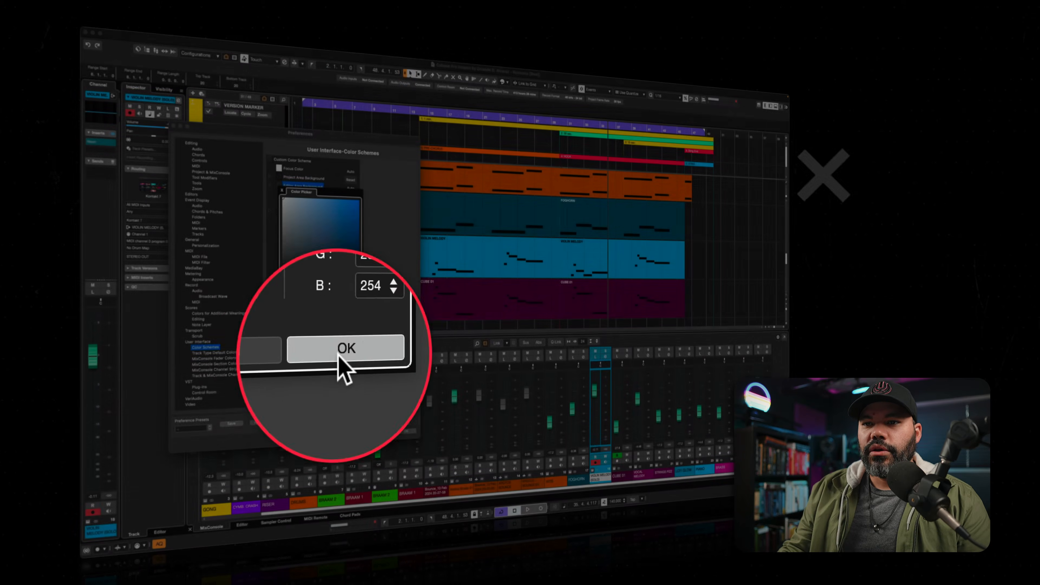
left_click(340, 354)
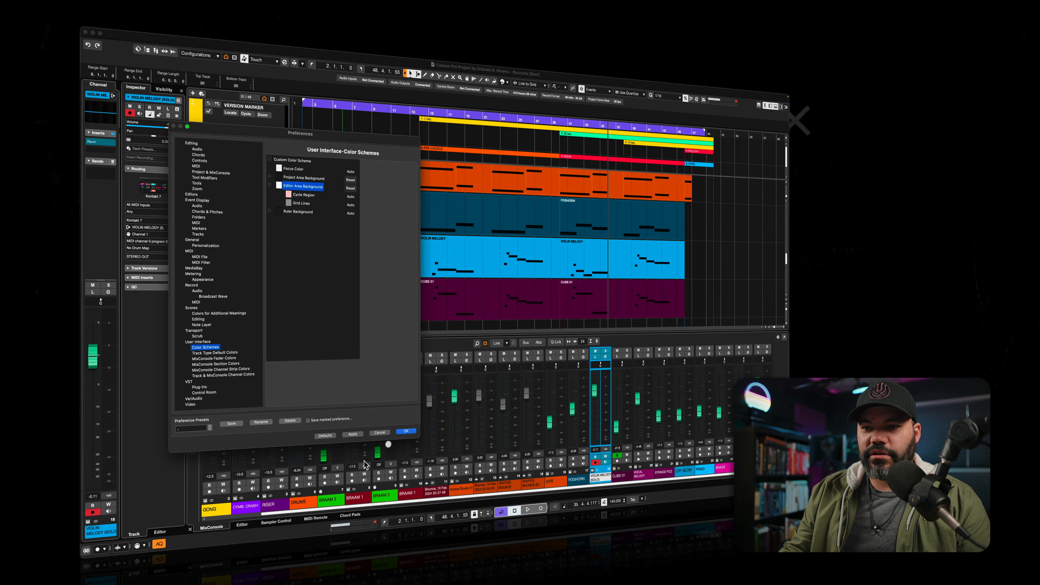
left_click(405, 431)
Open the first CUBE 01 MIDI part in the lower zone's key editor and enlarge the editor area to inspect its background
left_click(242, 525)
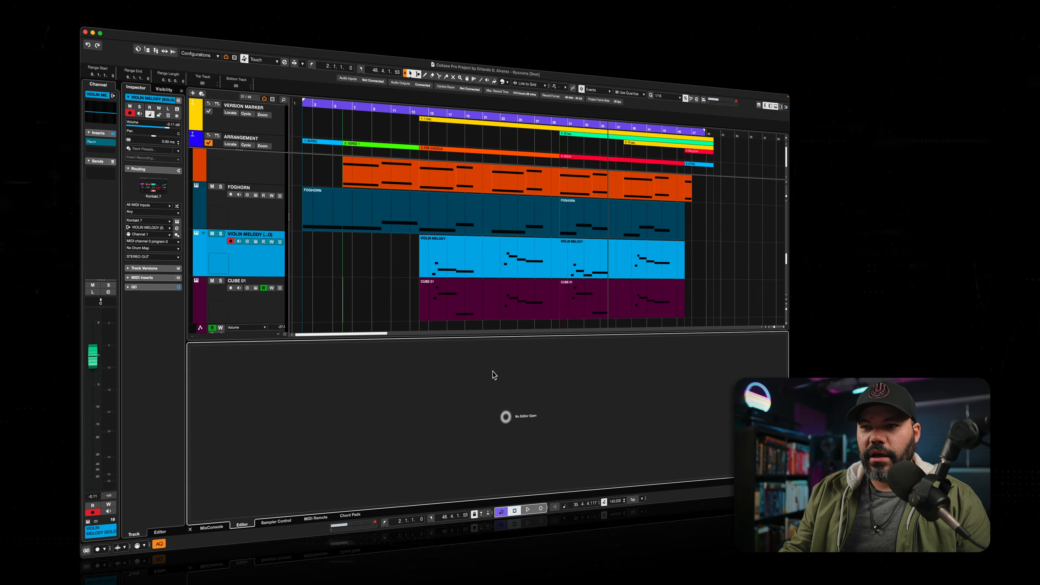
left_click(504, 302)
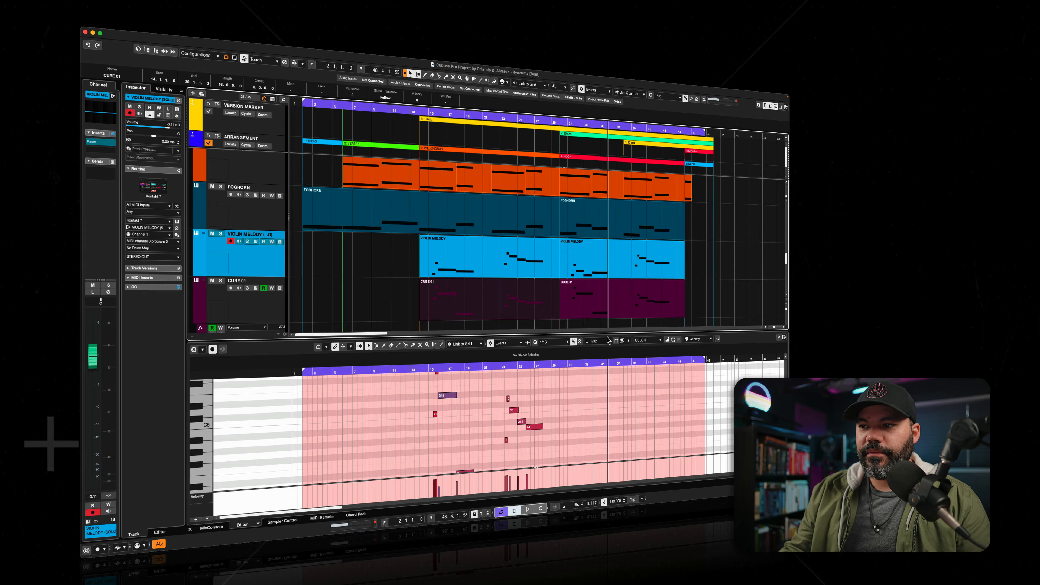
left_click_drag(608, 334, 593, 231)
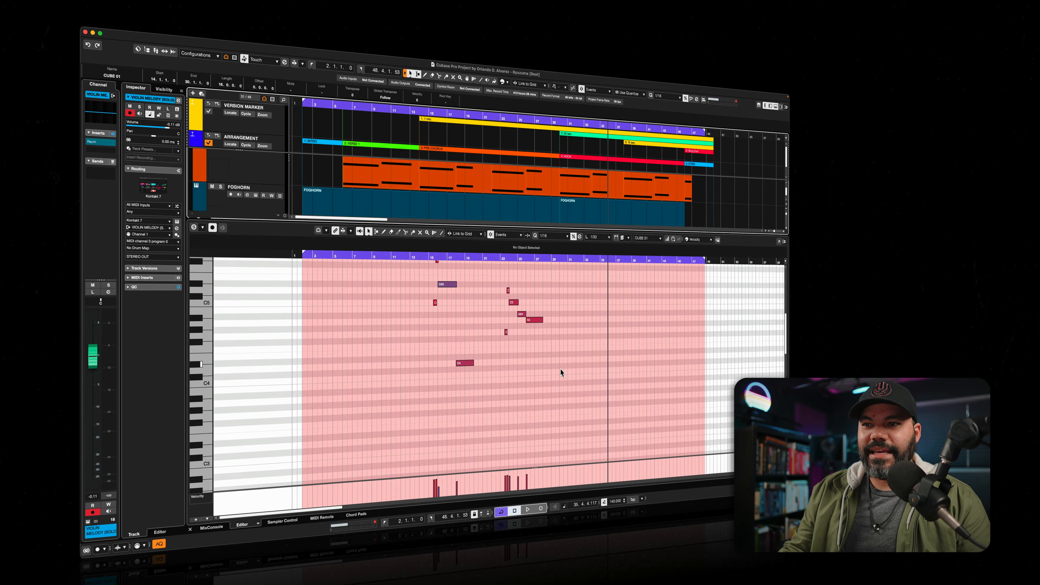
scroll(587, 392, "up", 5)
scroll(587, 392, "down", 6)
scroll(587, 392, "up", 3)
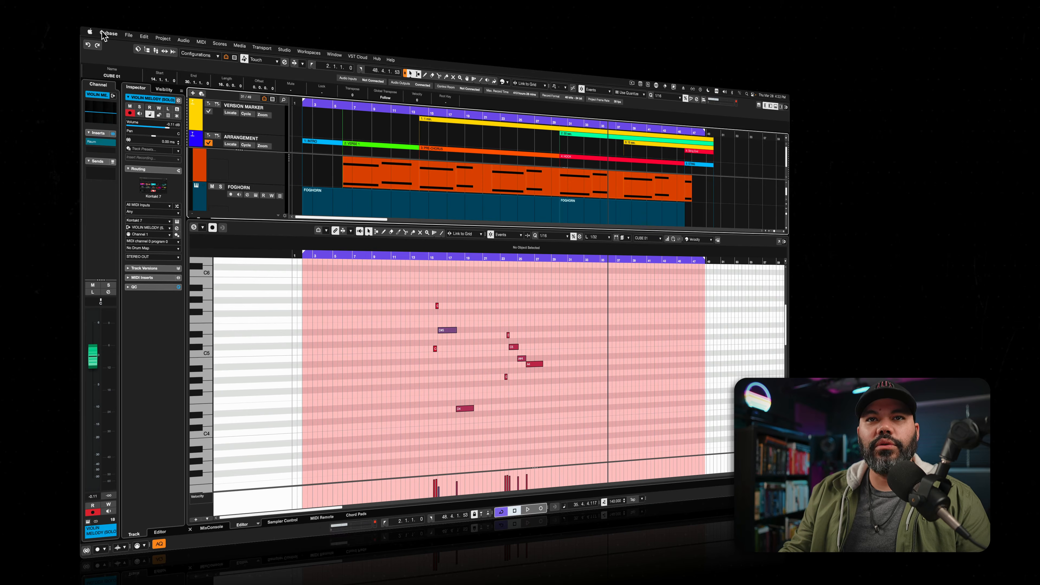
Reopen the color scheme preferences and change the editor area background to a medium blue
left_click(104, 36)
left_click(123, 57)
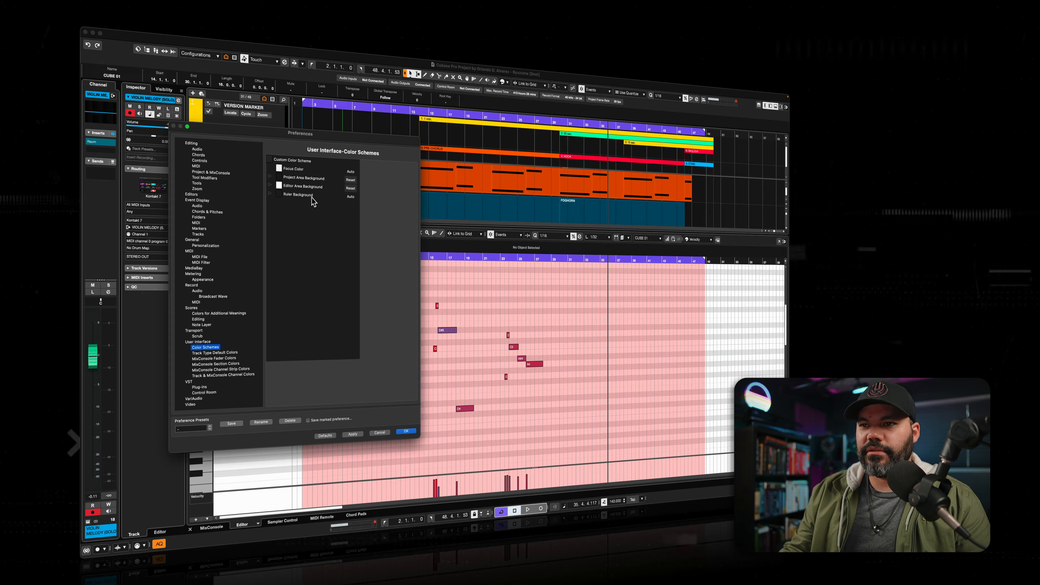
left_click(279, 185)
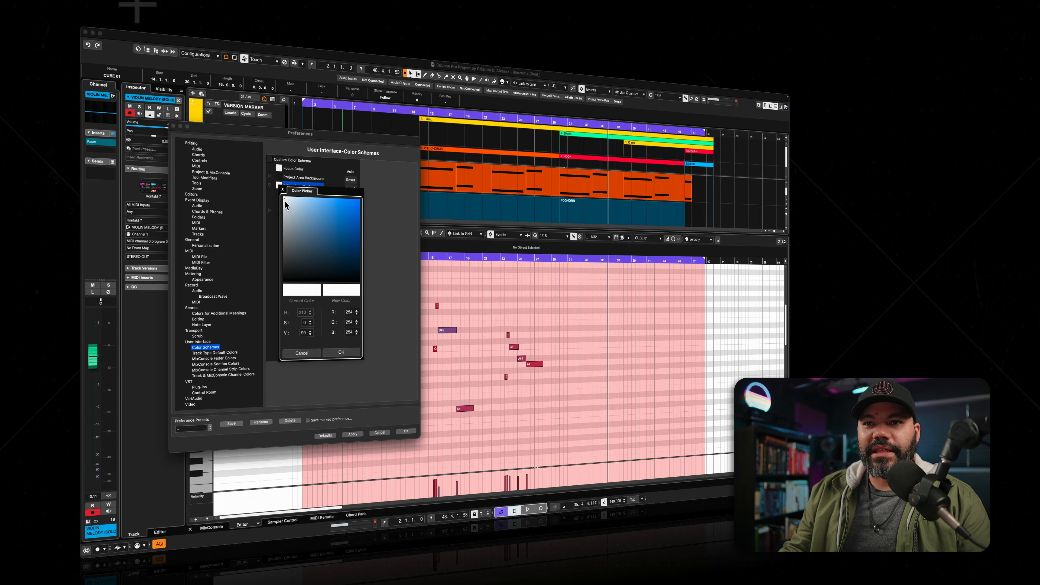
left_click_drag(285, 202, 284, 197)
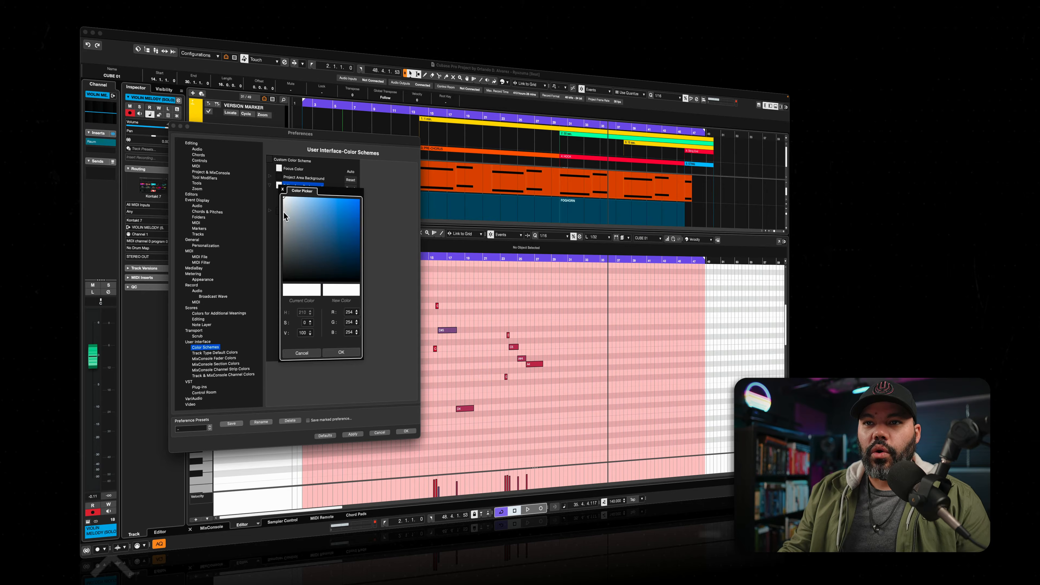
left_click(320, 230)
left_click(340, 353)
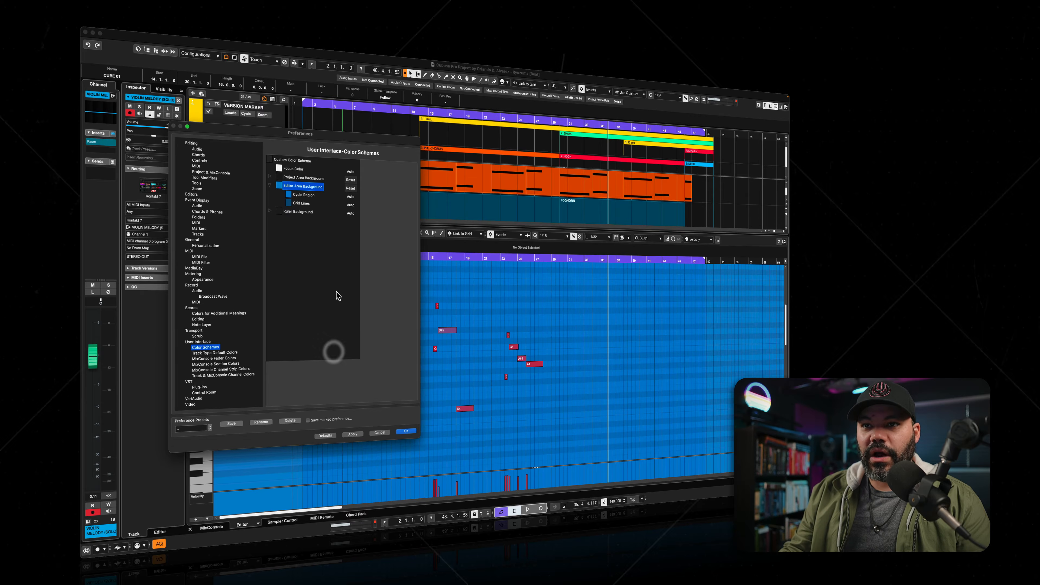
Set the editor area background to black and its cycle region color to R 17, G 17, B 17, and accept the preferences
left_click(289, 194)
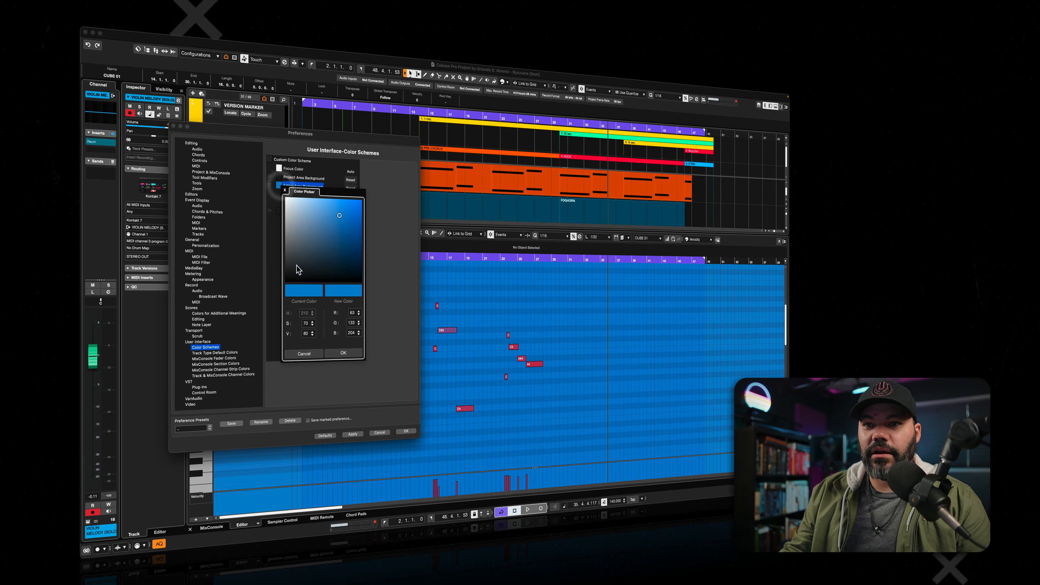
left_click(343, 353)
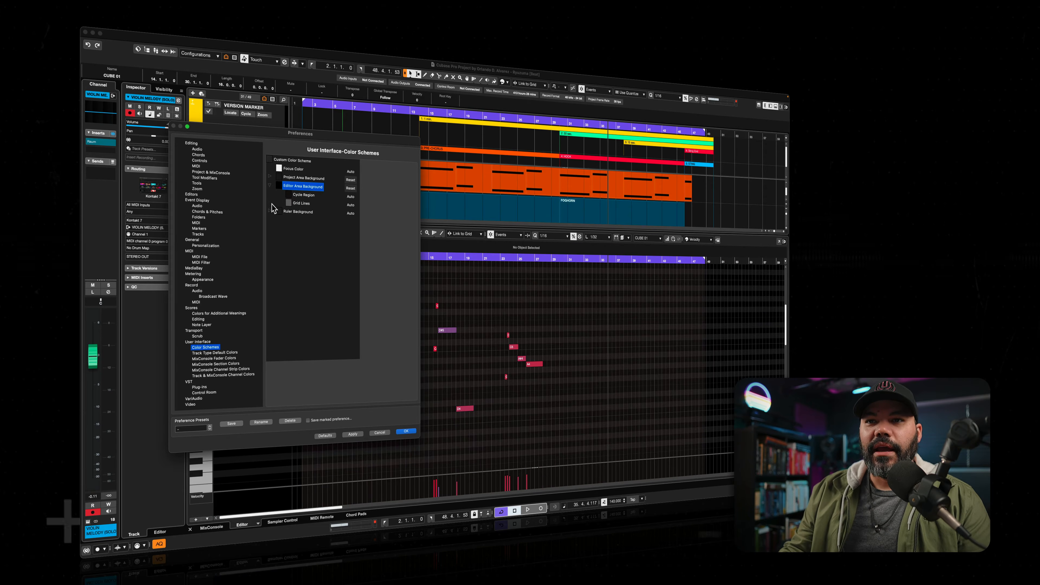
left_click(289, 201)
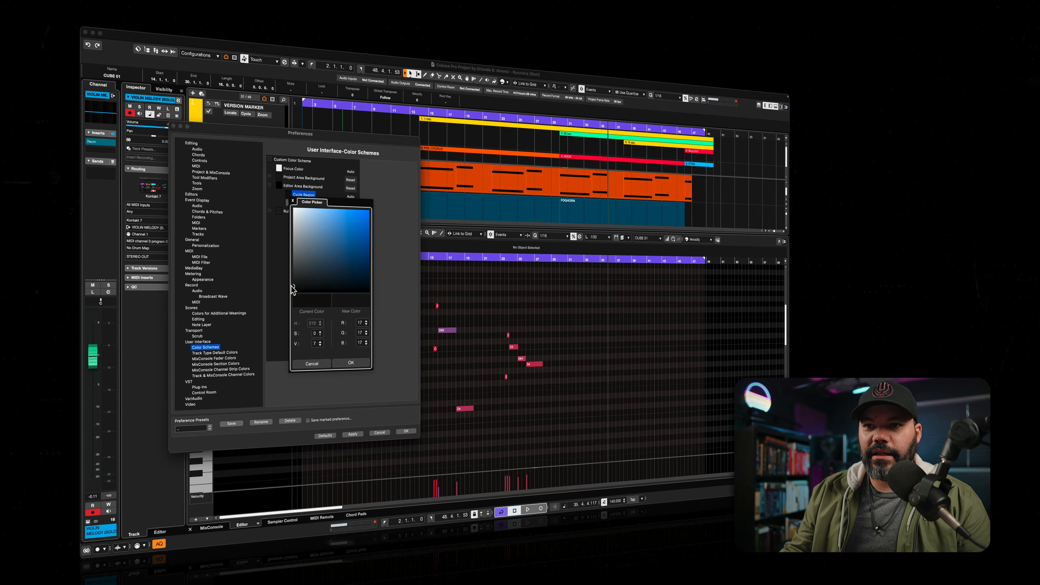
left_click_drag(292, 286, 292, 288)
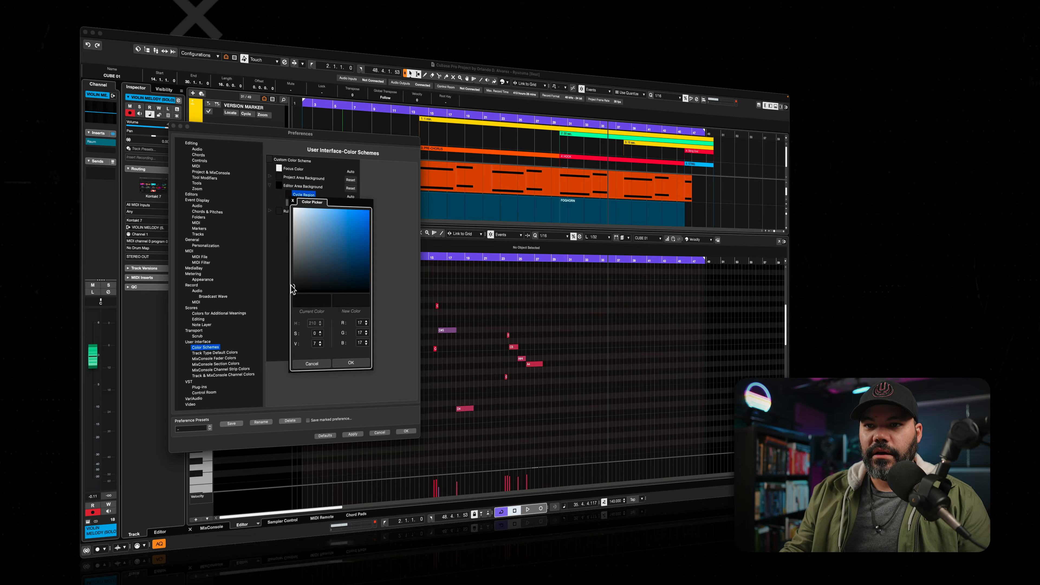
left_click(339, 363)
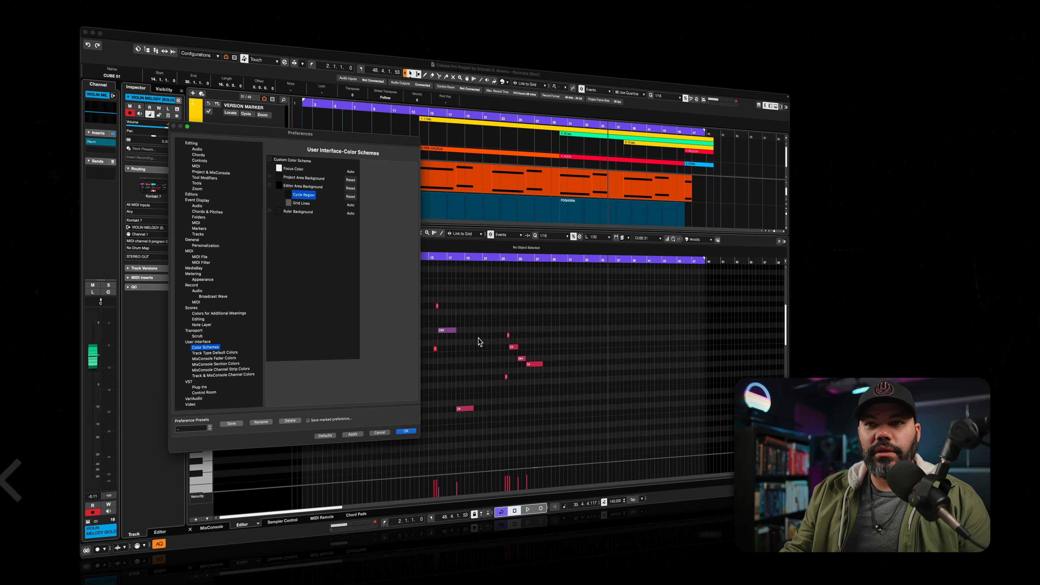
left_click(270, 185)
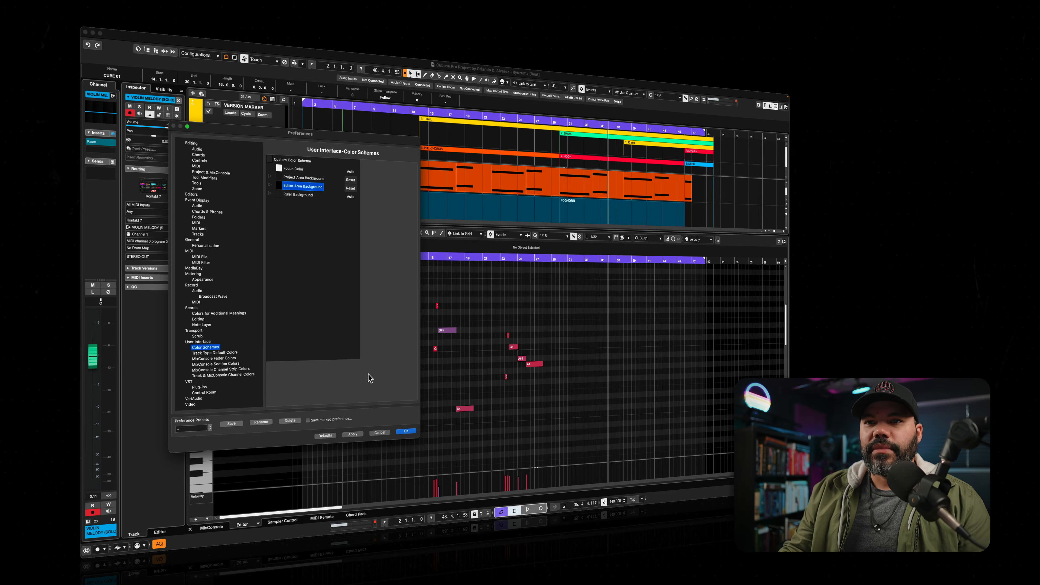
left_click(405, 431)
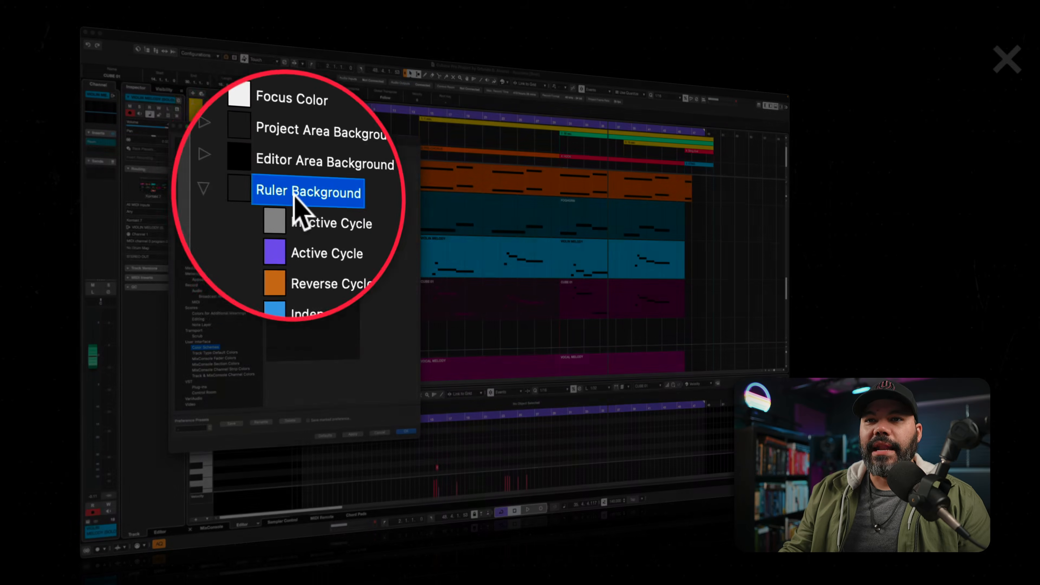
Set the ruler background to a bright blue in the color scheme preferences
left_click(279, 195)
left_click_drag(283, 280, 355, 217)
left_click(338, 365)
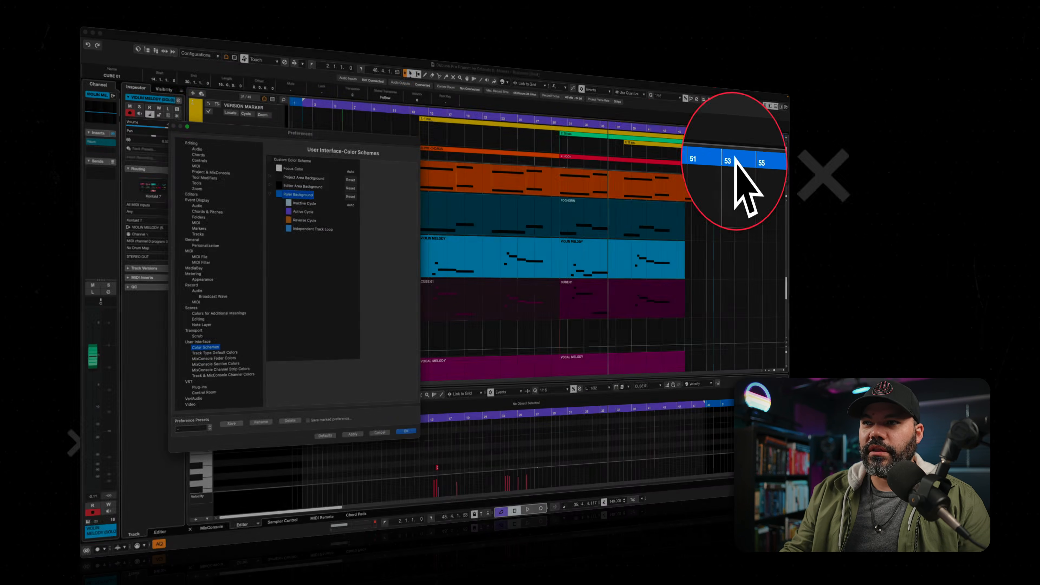
Try darker and brighter blues for the ruler background and settle on white, R 254, G 254, B 254
left_click(279, 194)
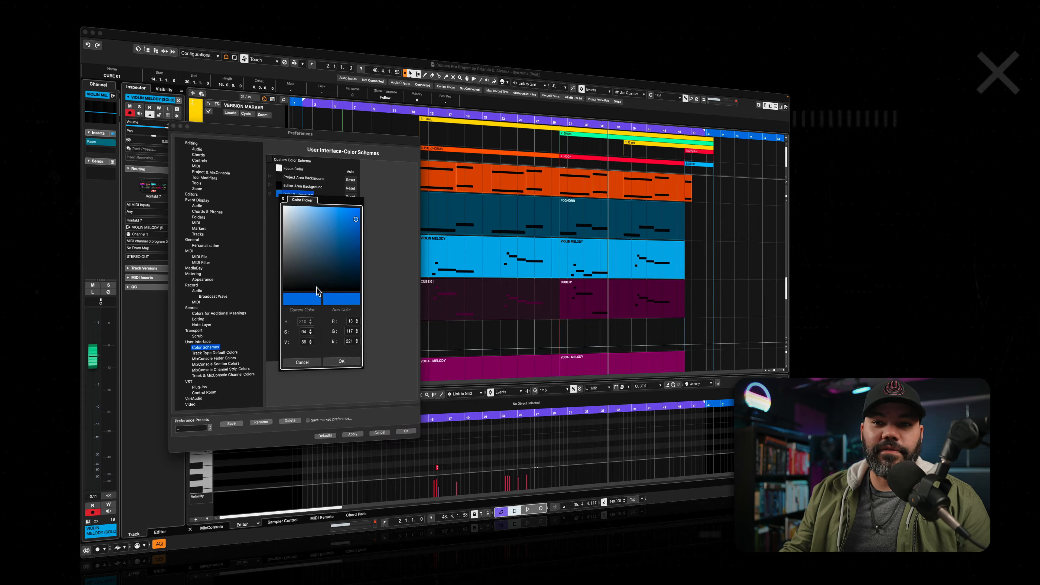
left_click(327, 233)
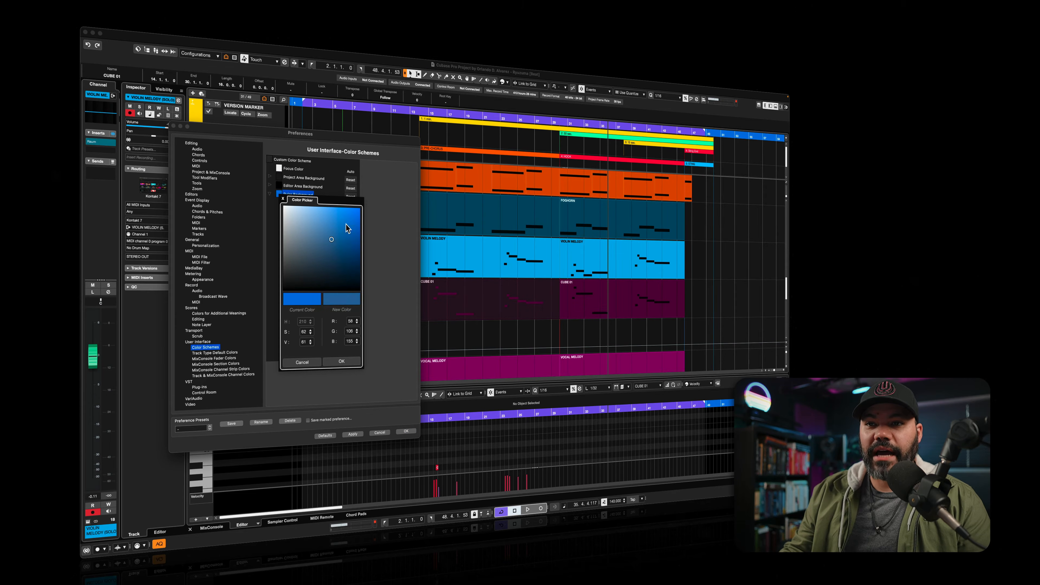
mouse_move(364, 204)
left_mouse_down()
mouse_move(325, 238)
mouse_move(360, 261)
mouse_move(376, 199)
left_mouse_up()
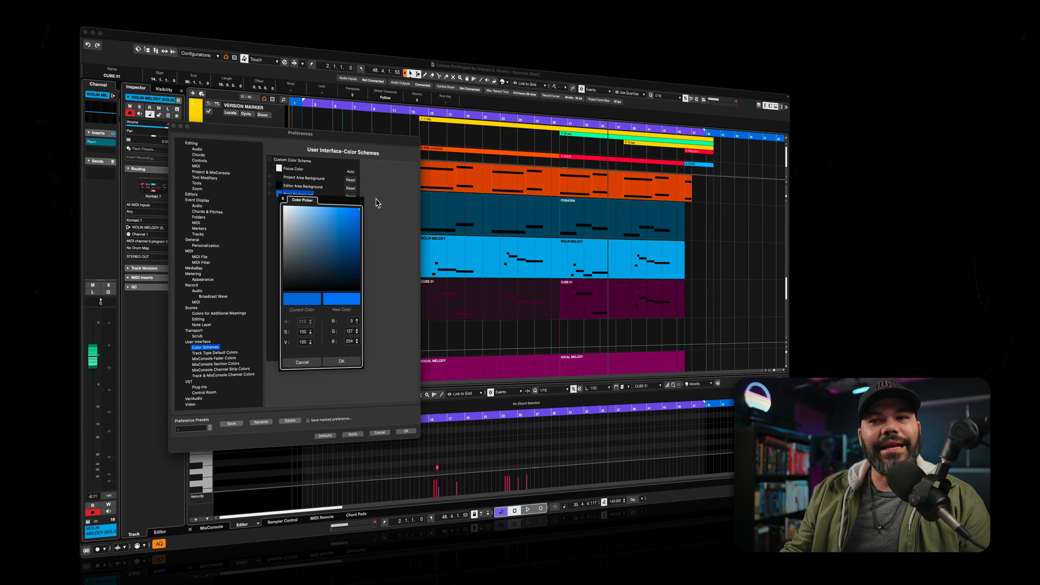
mouse_move(345, 248)
left_mouse_down()
mouse_move(337, 267)
mouse_move(323, 224)
mouse_move(323, 272)
mouse_move(362, 201)
mouse_move(322, 223)
mouse_move(331, 254)
left_mouse_up()
left_click(348, 222)
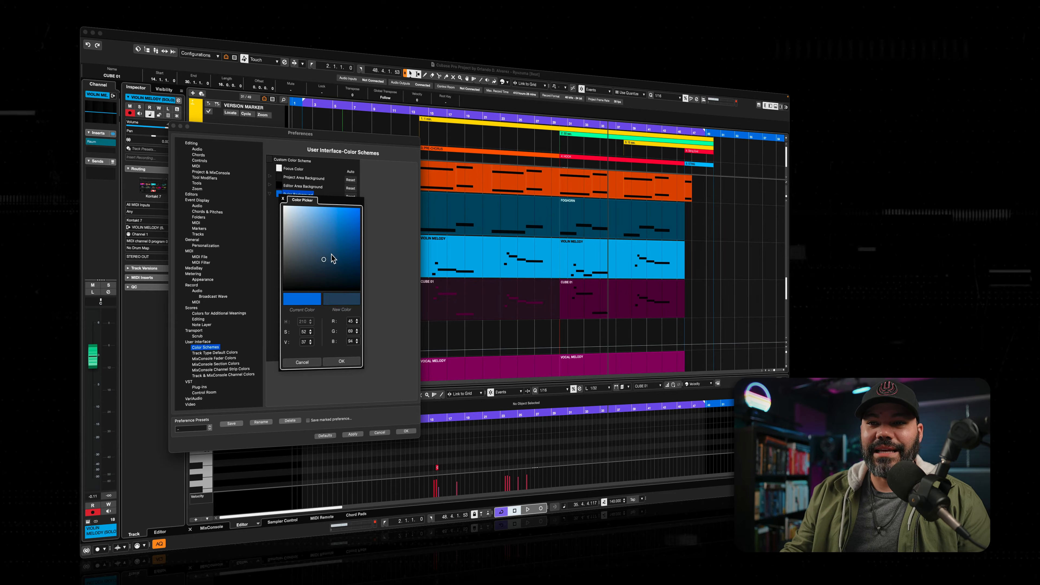
left_click_drag(292, 217, 284, 206)
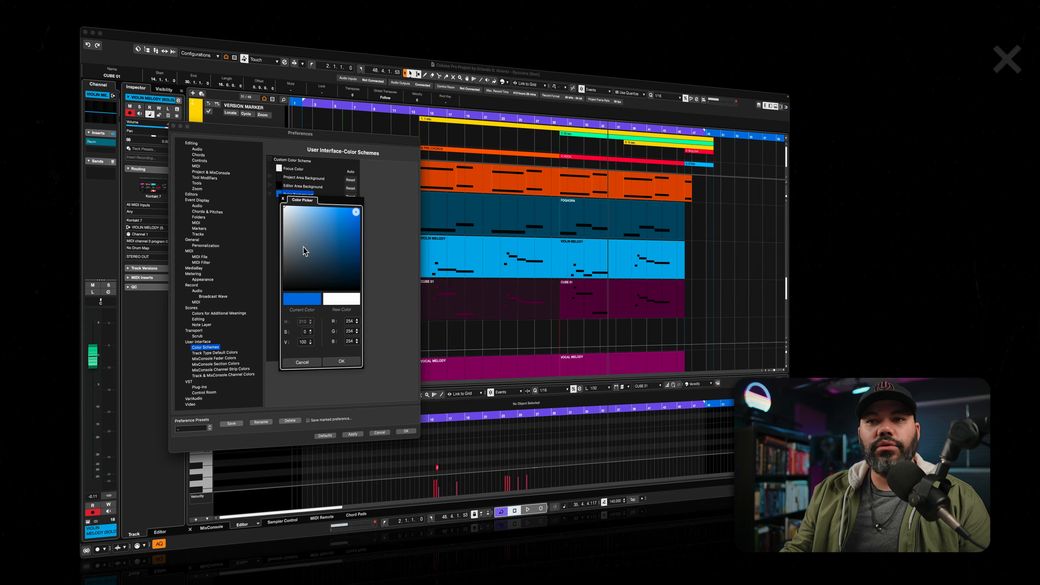
left_click(341, 361)
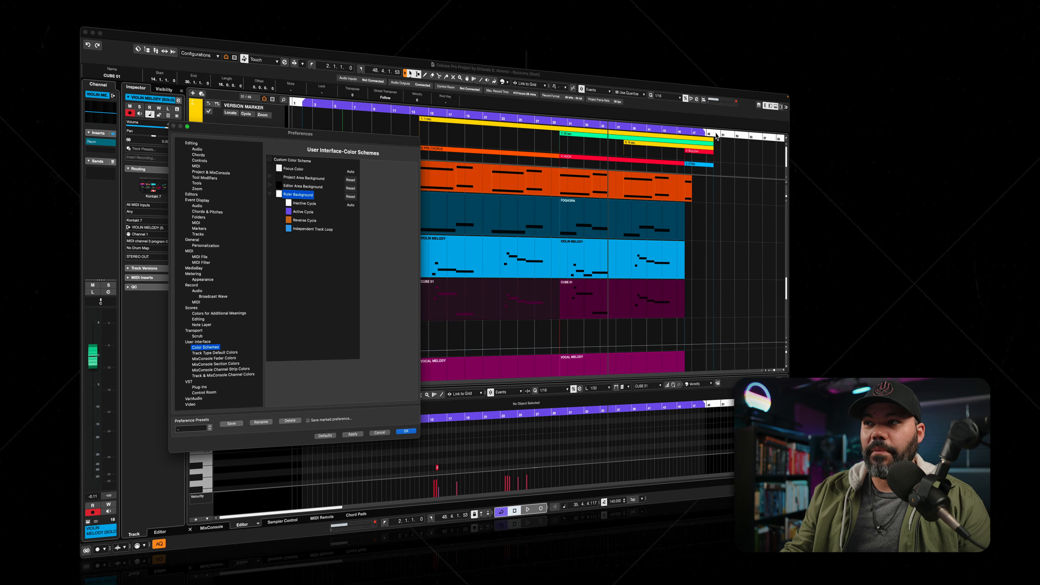
Set the ruler background to a neutral dark grey, R 28, G 28, B 28
left_click(279, 193)
left_click_drag(287, 238, 280, 284)
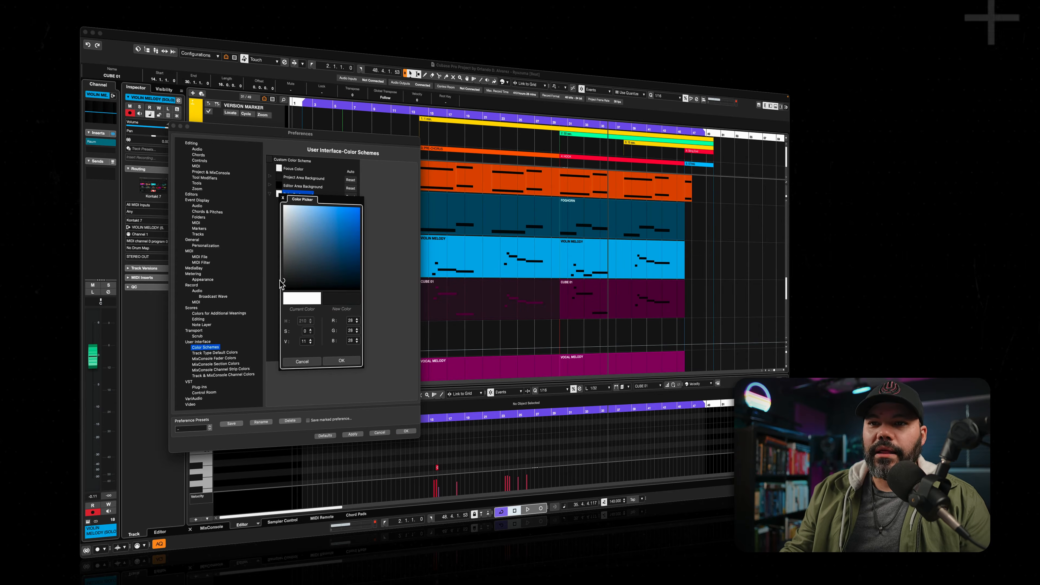
left_click(341, 360)
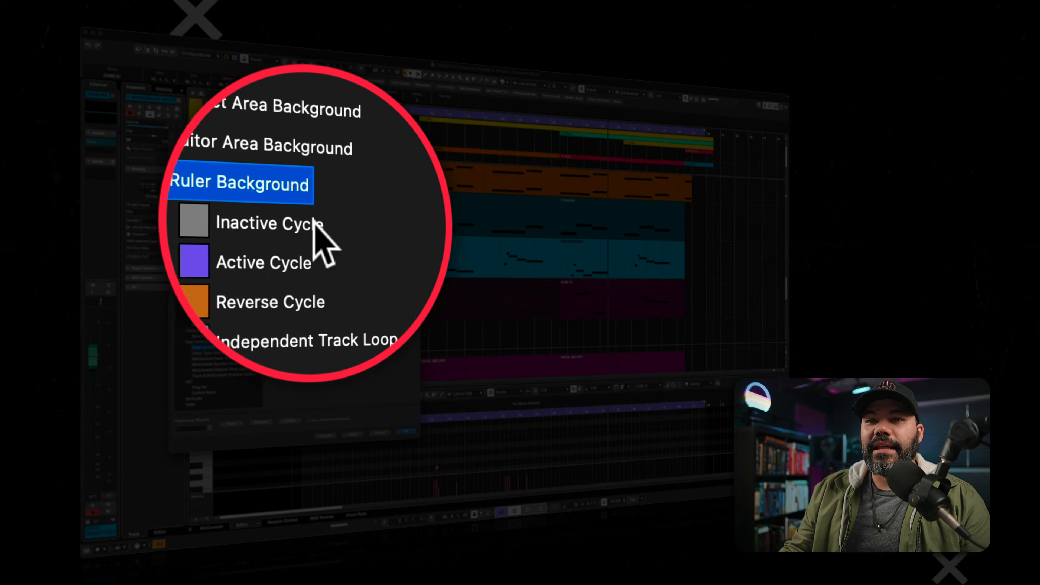
Check the ruler's cycle and independent track loop color entries, and look over the project's tracks with the new color scheme
left_click(297, 202)
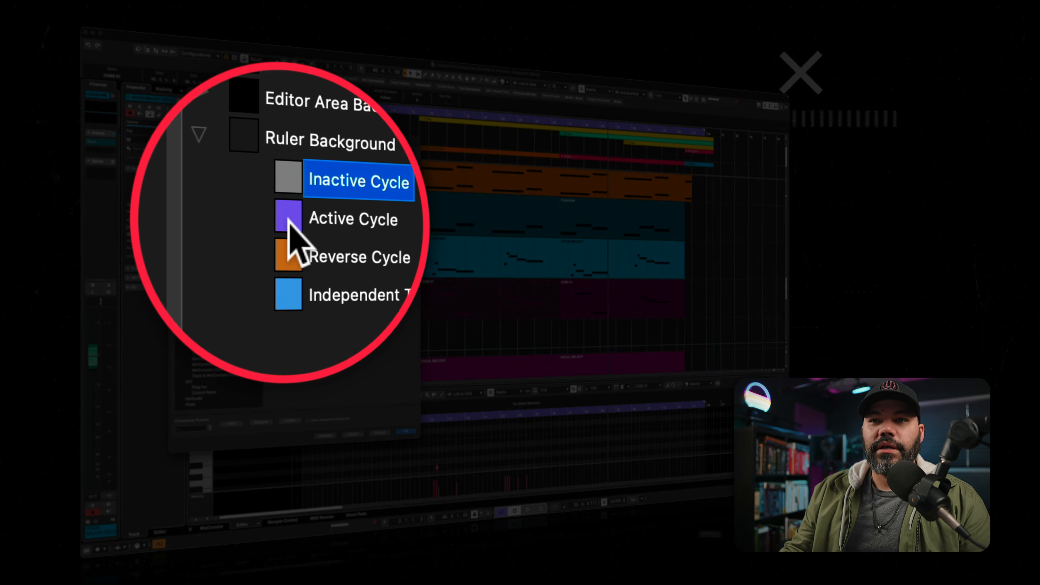
left_click(288, 219)
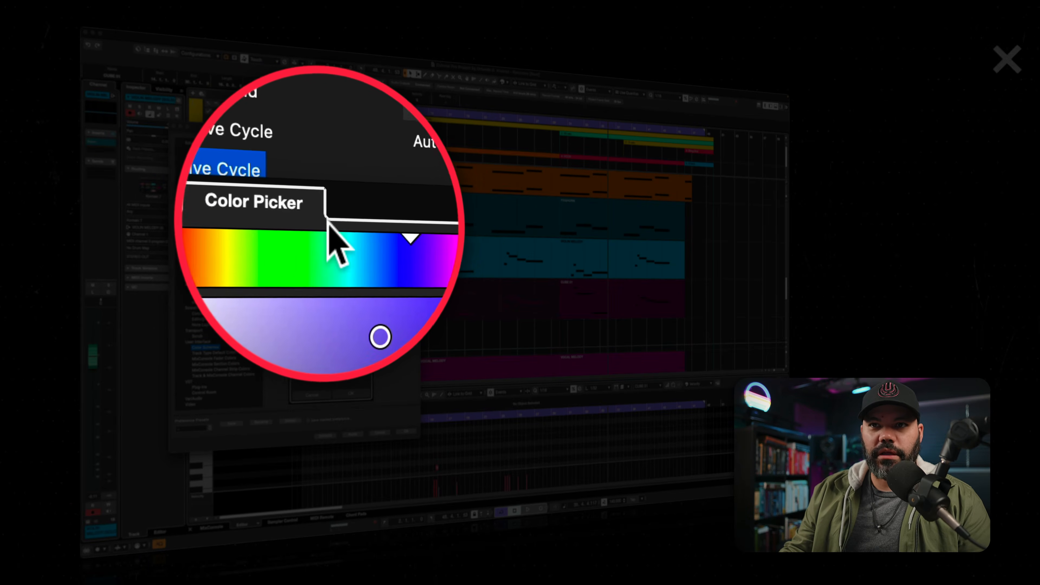
left_click(326, 219)
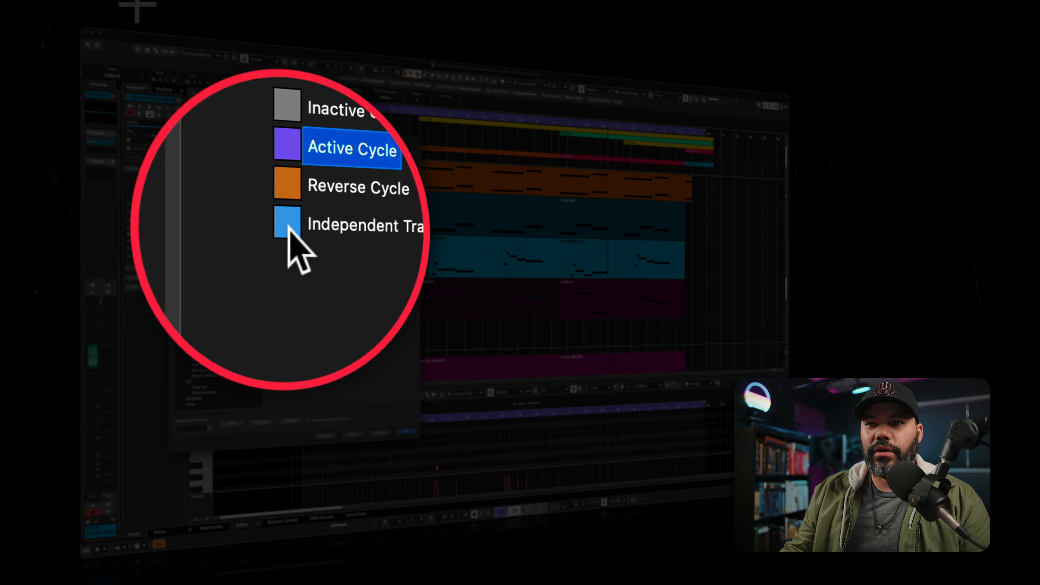
left_click(291, 245)
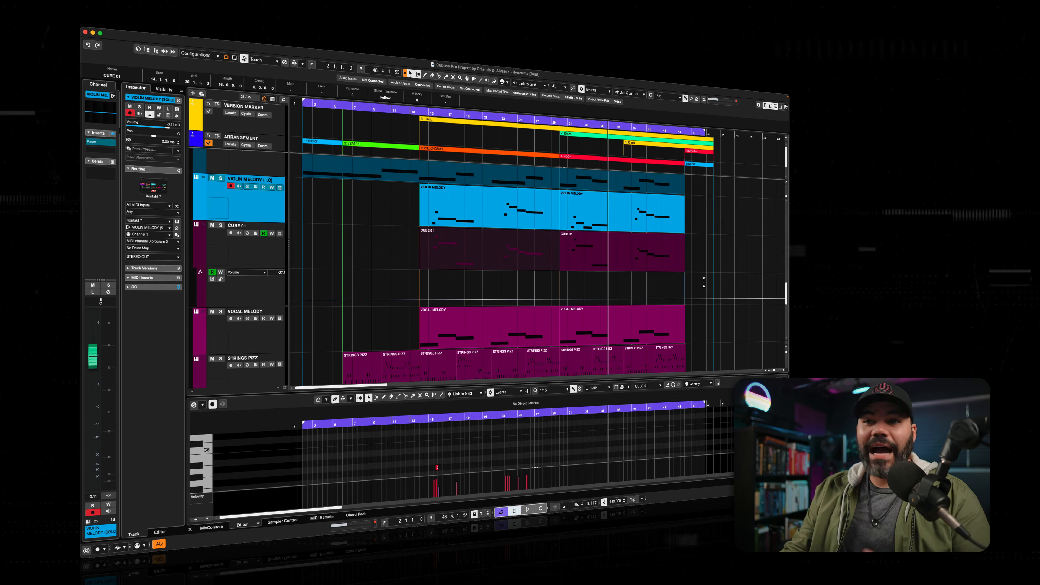
scroll(700, 264, "down", 2)
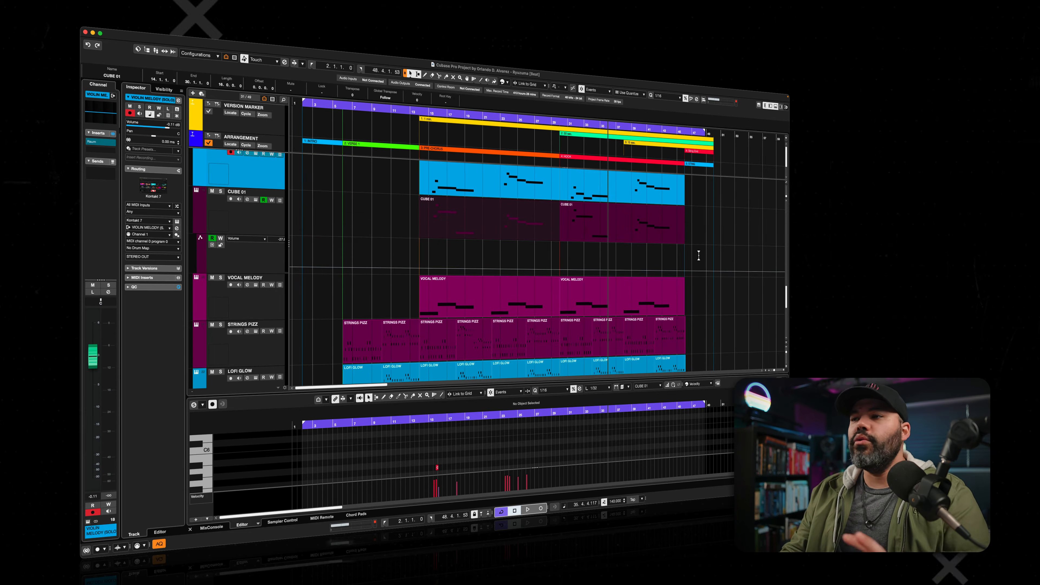
scroll(697, 250, "down", 3)
scroll(698, 250, "down", 5)
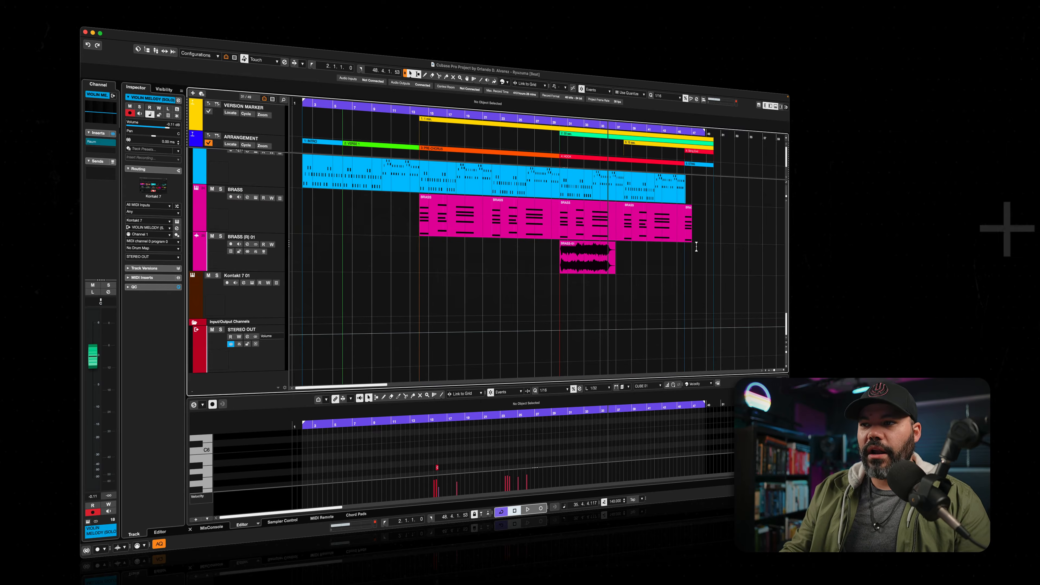
scroll(700, 267, "up", 1)
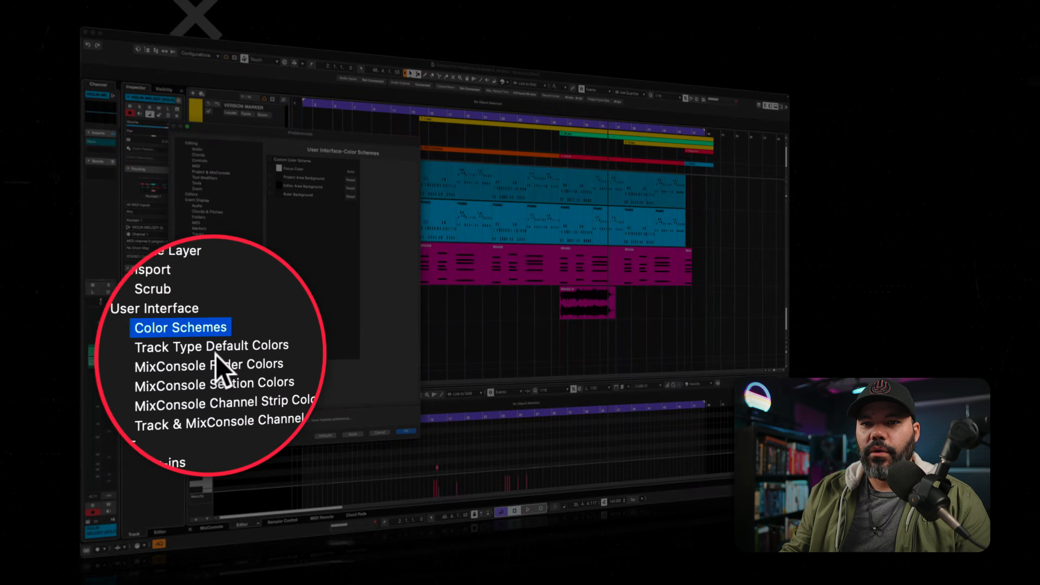
Open the MixConsole fader color preferences and set the Instrument Channel fader color to a bright magenta
left_click(215, 352)
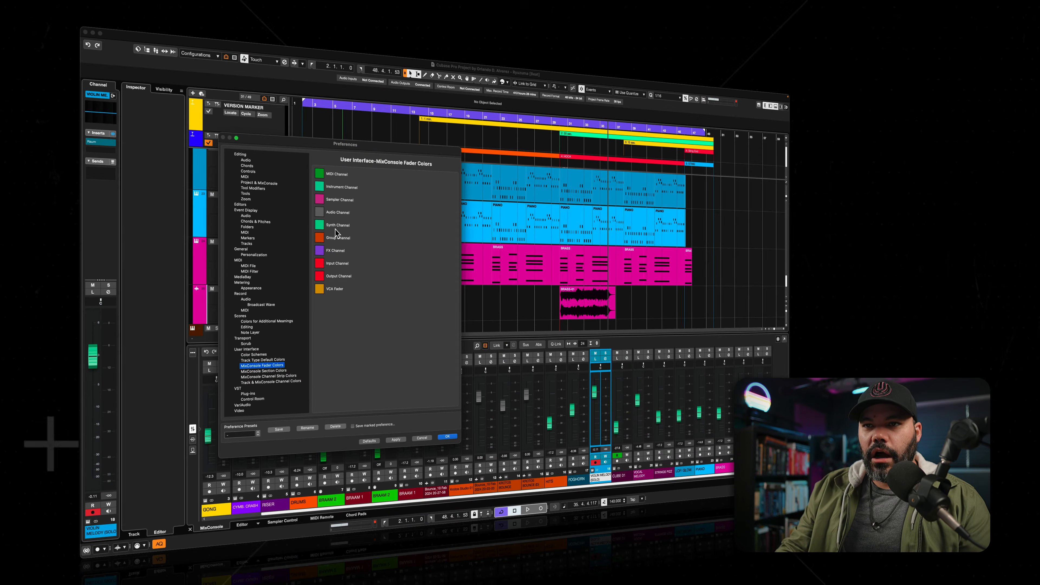
left_click(319, 187)
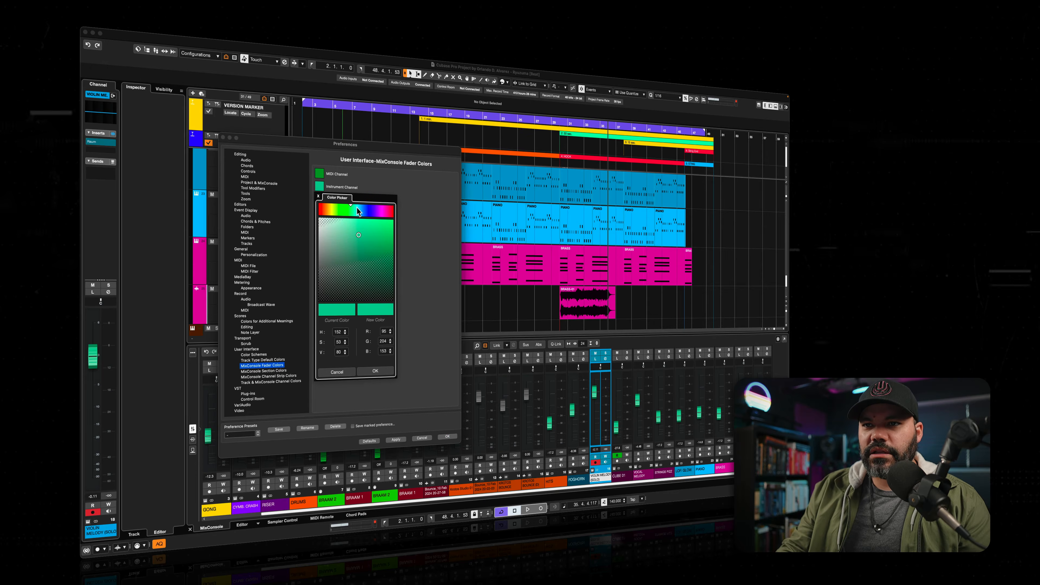
left_click(382, 211)
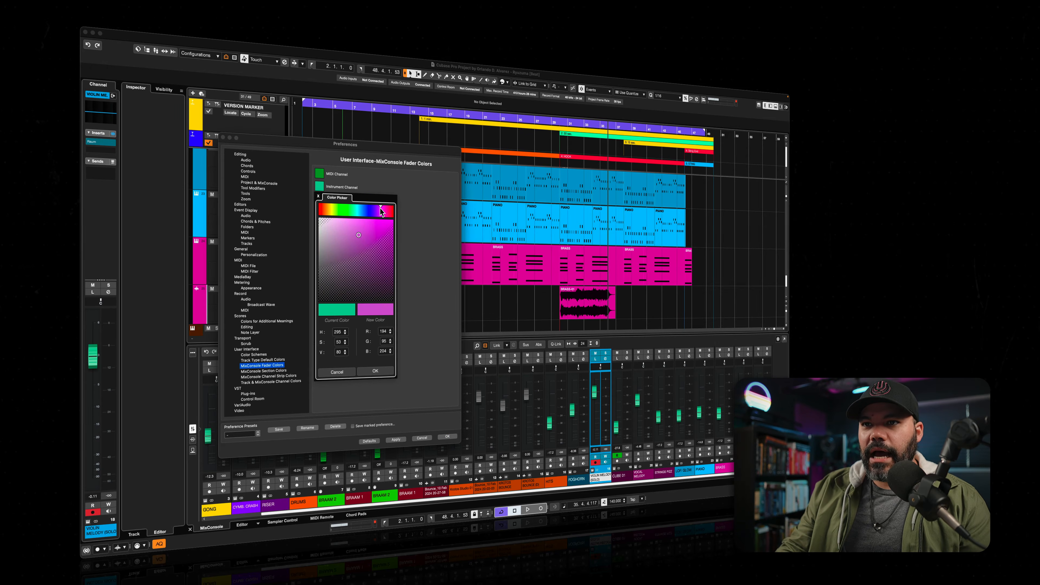
left_click(376, 239)
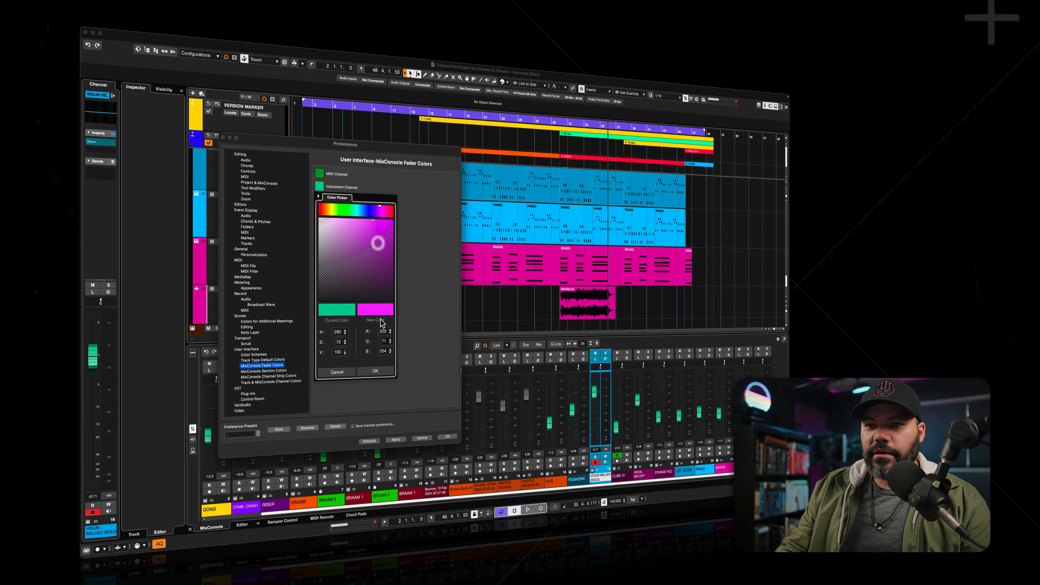
left_click(375, 371)
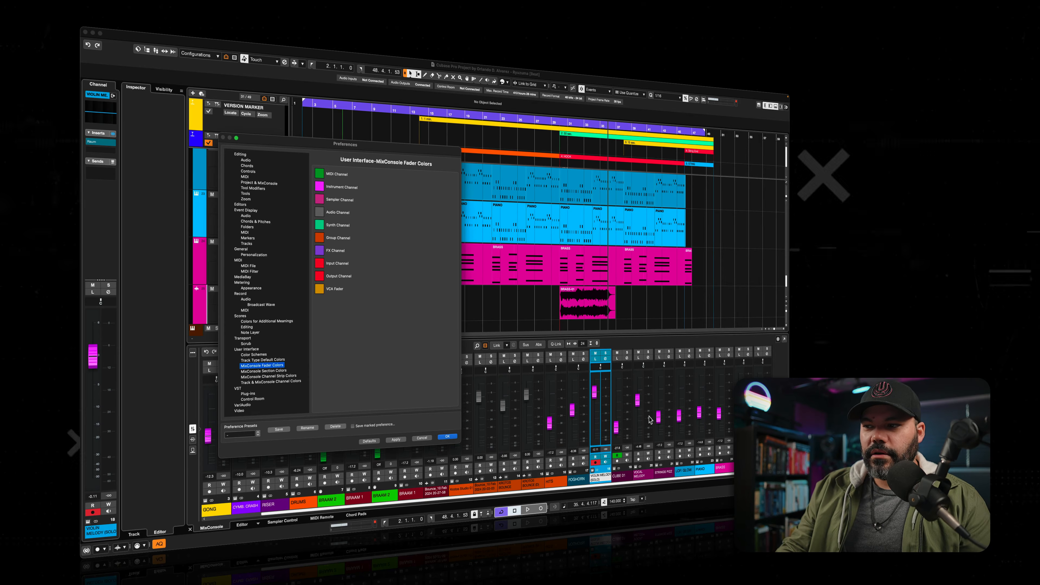
Try a light grey Instrument Channel fader color, R 219, G 219, B 219, and change it back to a teal green
left_click(319, 186)
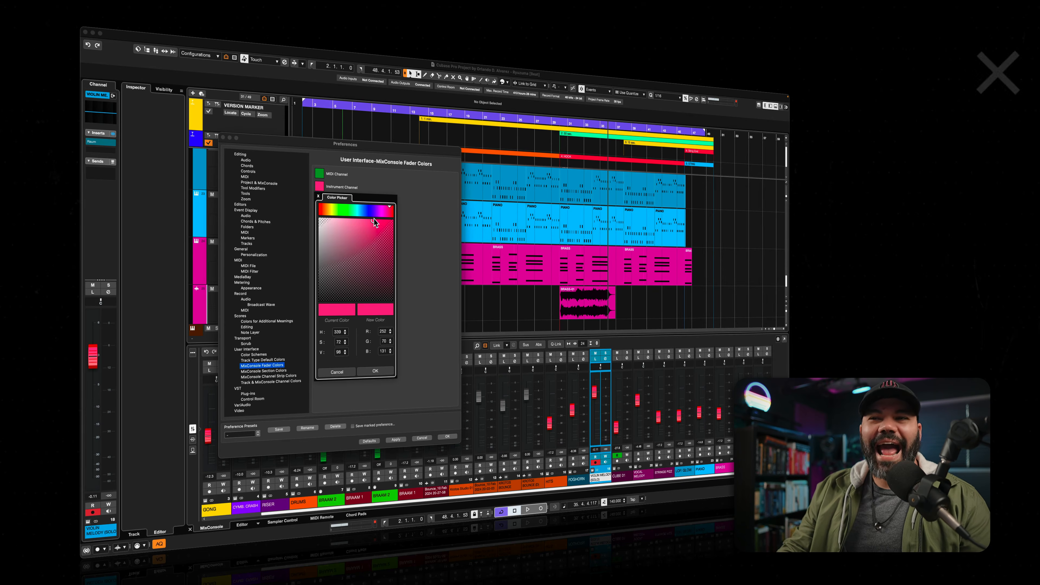
left_click_drag(352, 227, 310, 235)
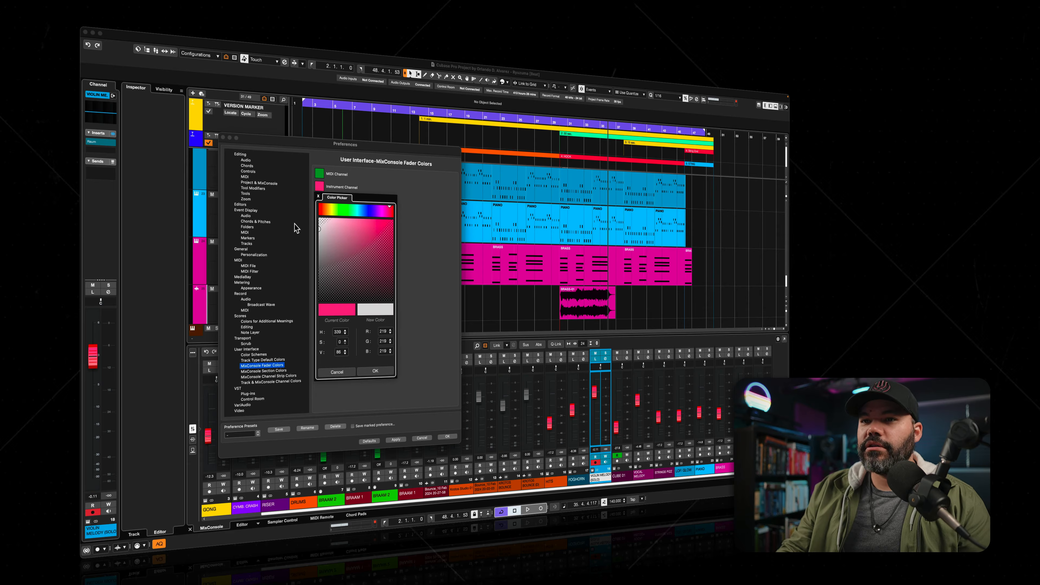
left_click(374, 371)
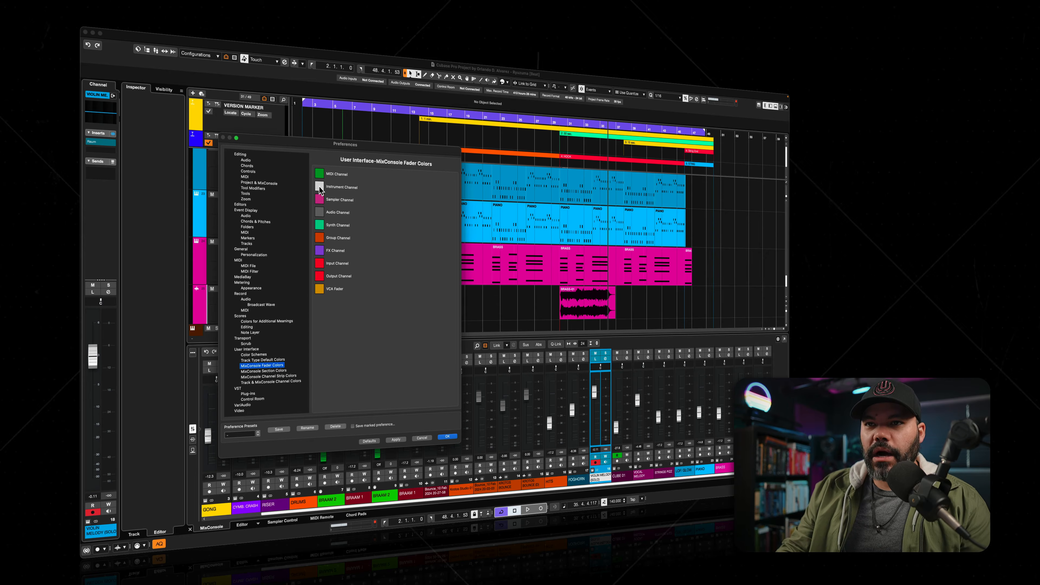
left_click(319, 187)
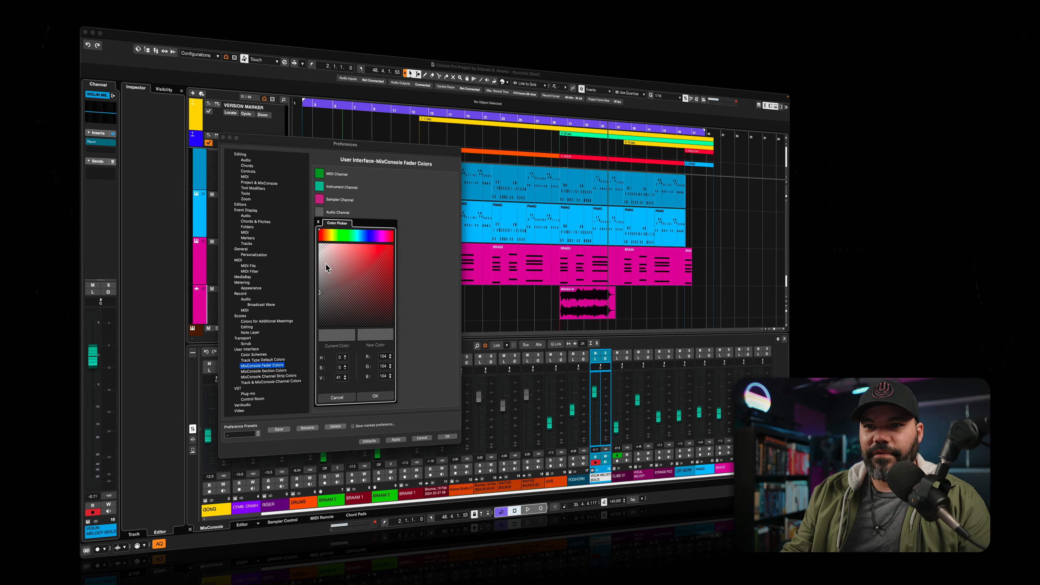
Set the Audio Channel fader color to a medium blue
left_click(365, 235)
left_click(368, 258)
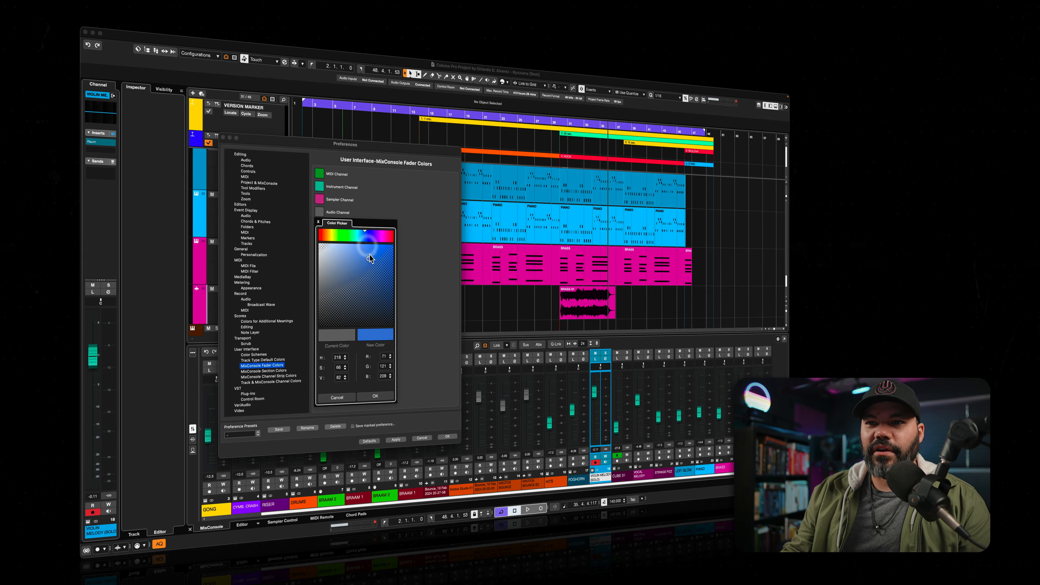
left_click(371, 397)
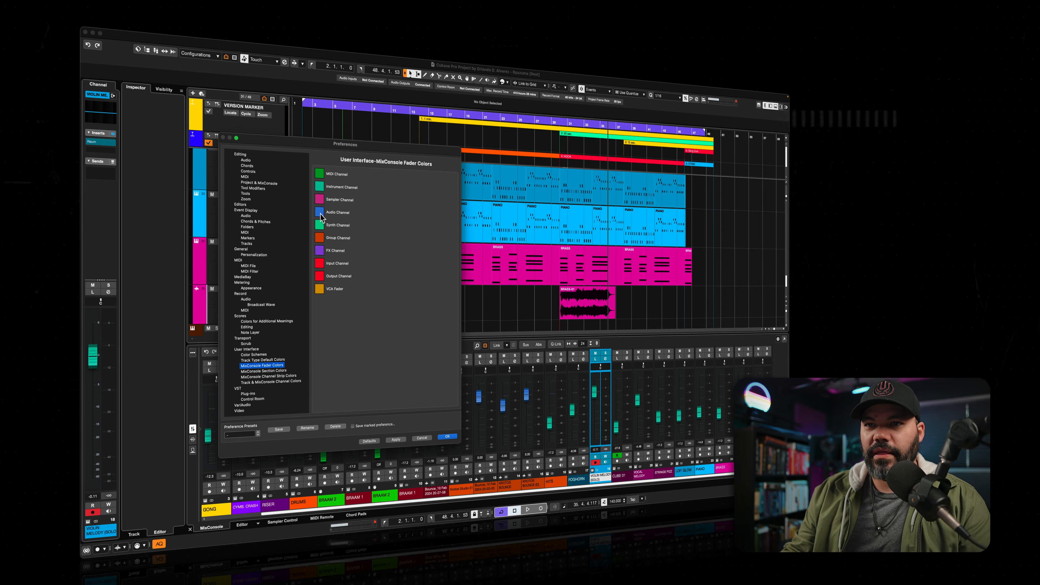
Change the Audio Channel fader color back to grey
left_click(320, 213)
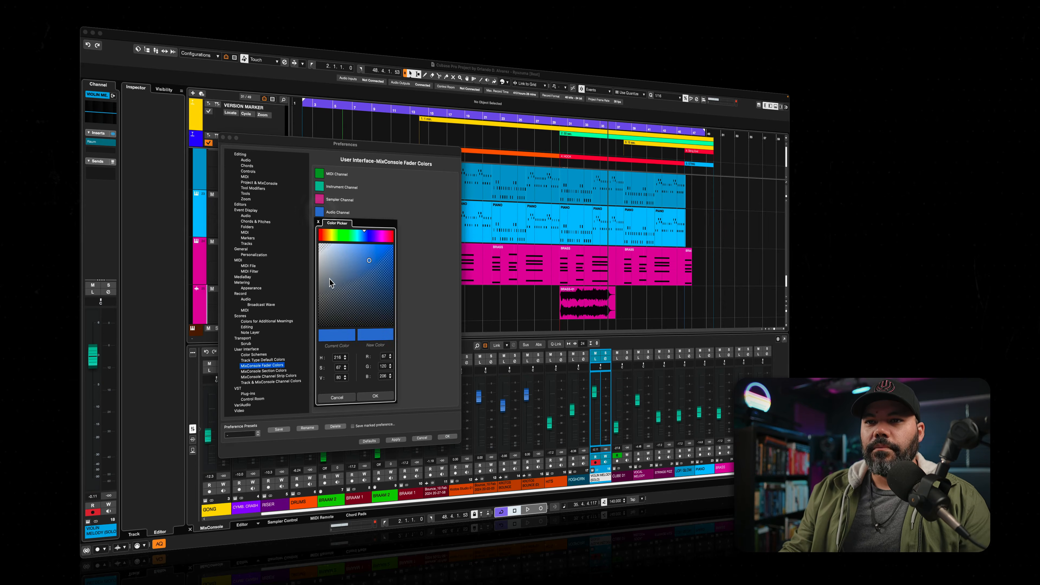
left_click(375, 396)
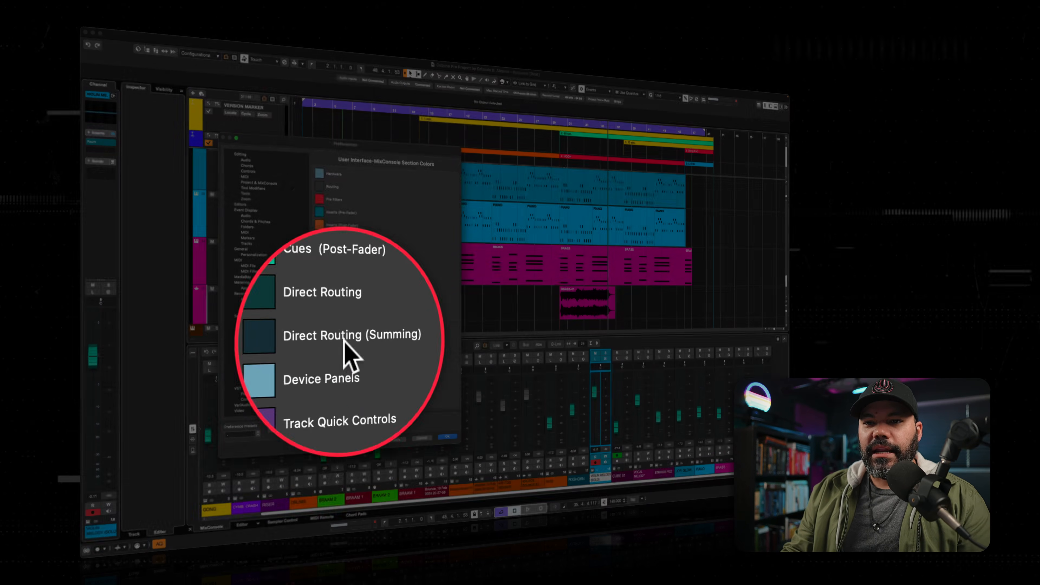
Look through the MixConsole section and channel strip color preferences, and open the Track & MixConsole Channel Colors preferences
left_click(275, 375)
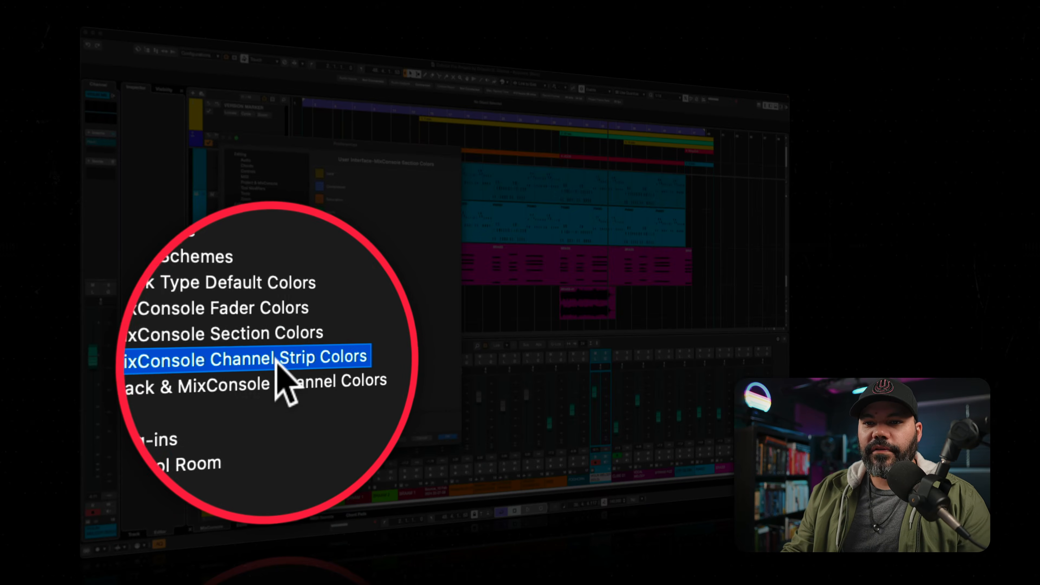
left_click(274, 352)
left_click(275, 370)
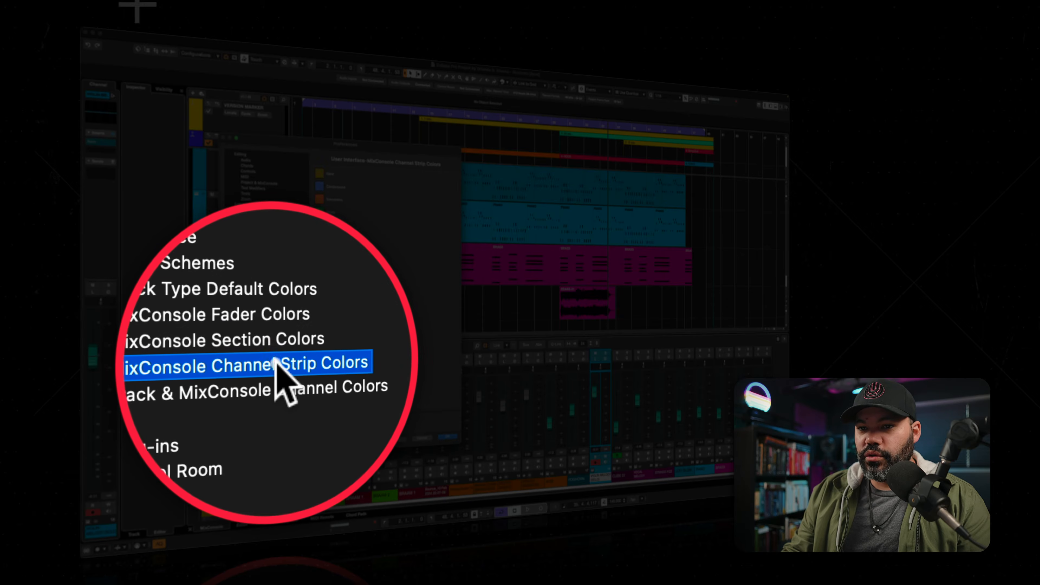
left_click(275, 352)
left_click(279, 358)
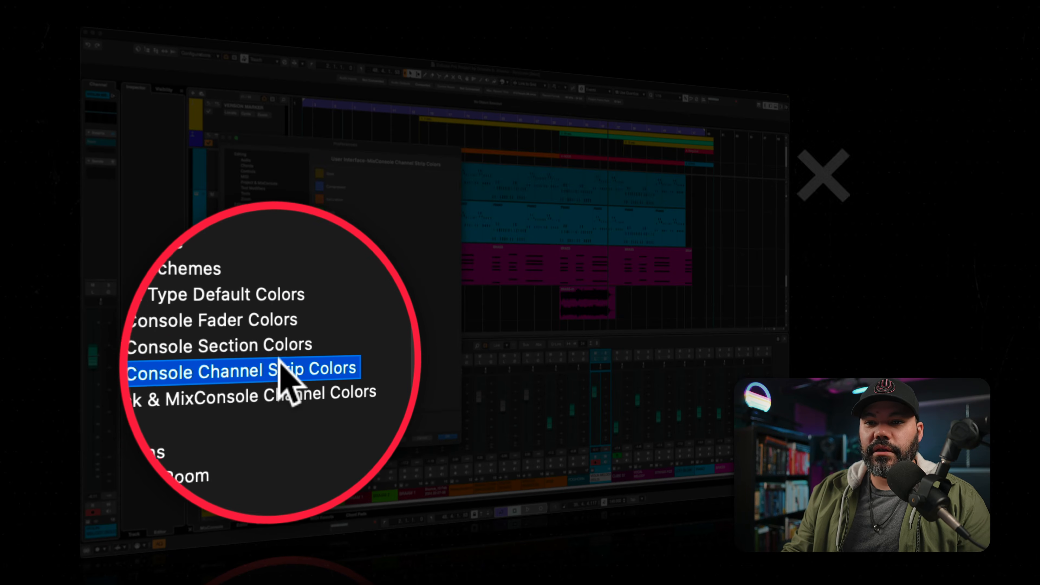
left_click(277, 353)
left_click(280, 365)
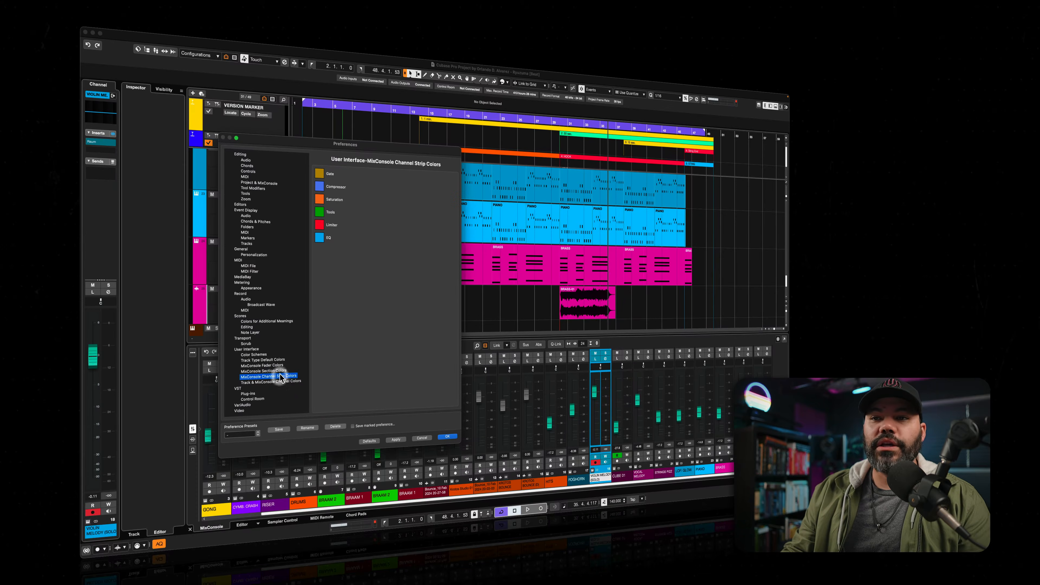
left_click(279, 370)
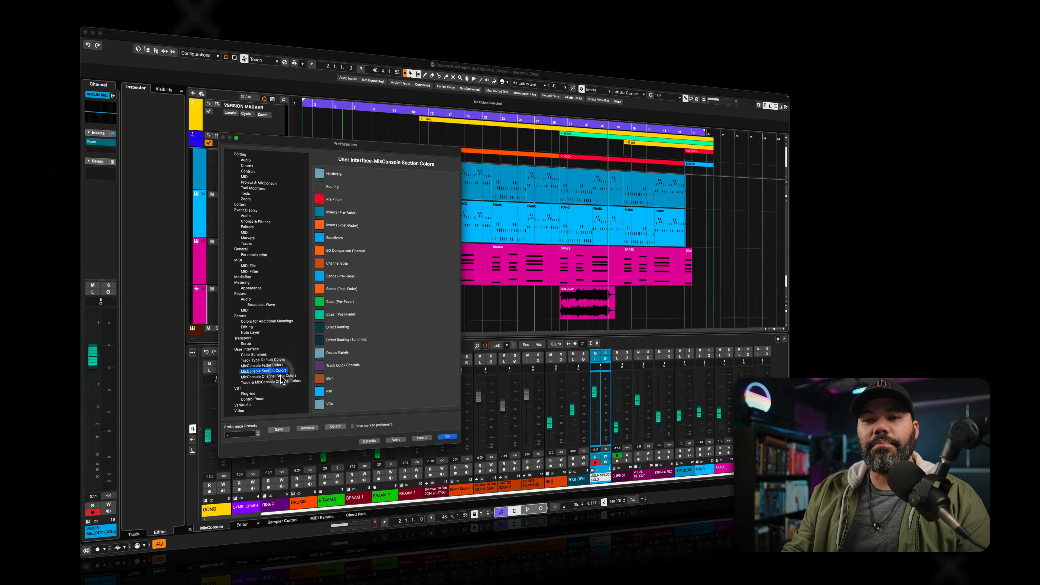
left_click(280, 376)
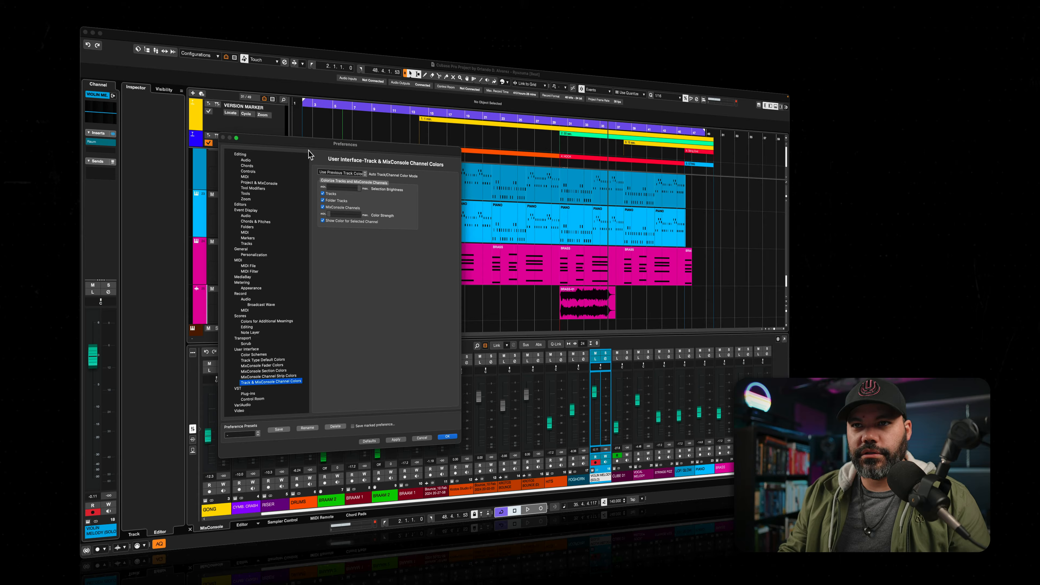
Try the minimum Selection Brightness for colorized tracks and MixConsole channels, and raise it again to a bright selection
left_click_drag(349, 144, 440, 141)
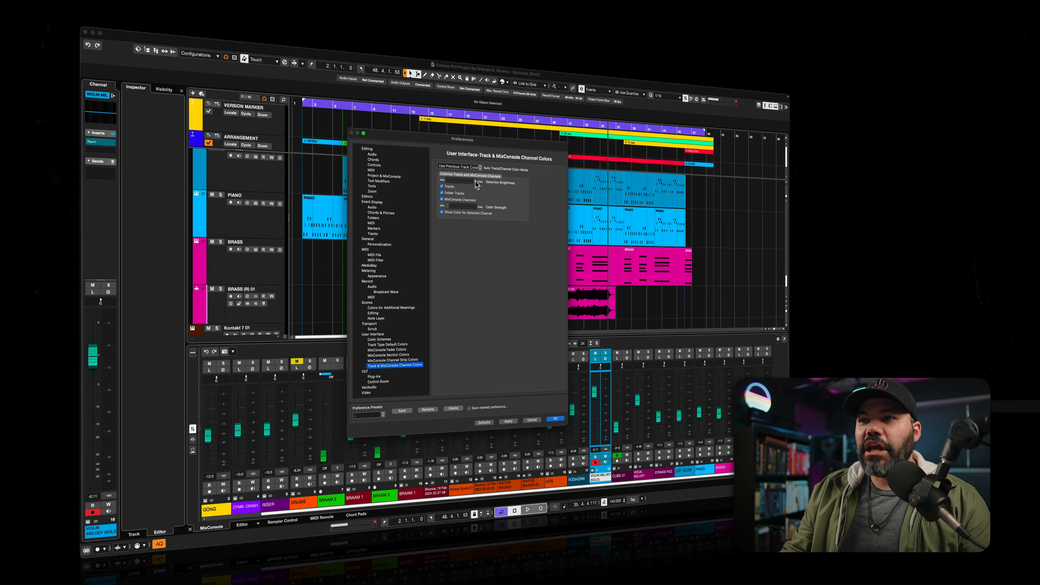
left_click_drag(463, 182, 446, 184)
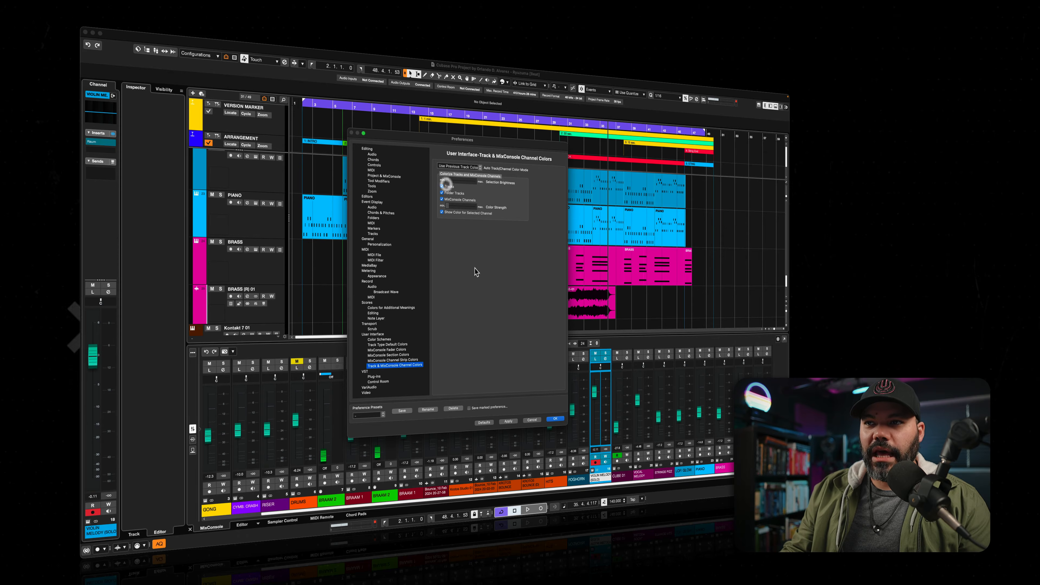
left_click(510, 422)
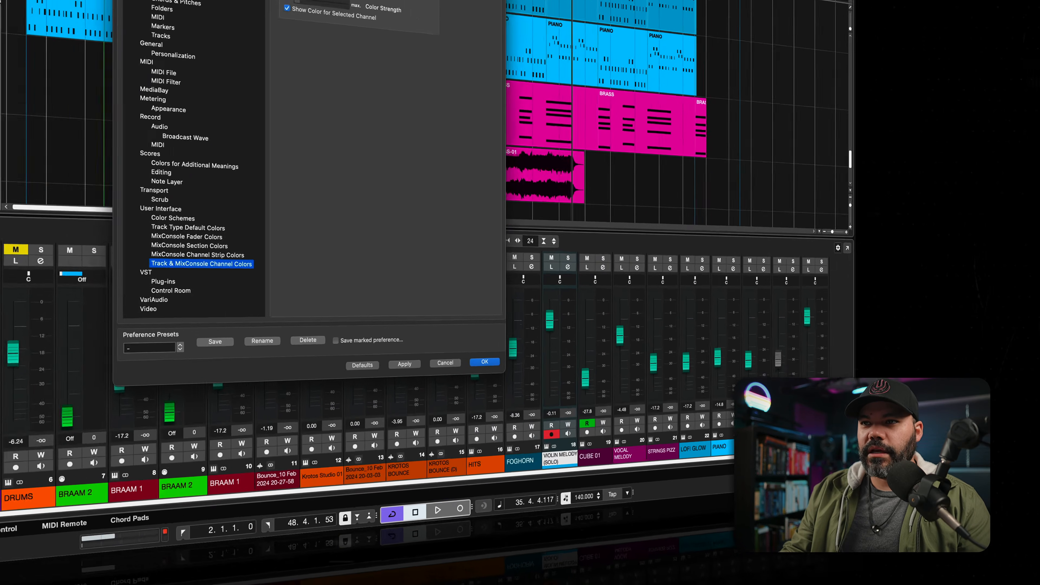
left_click(396, 363)
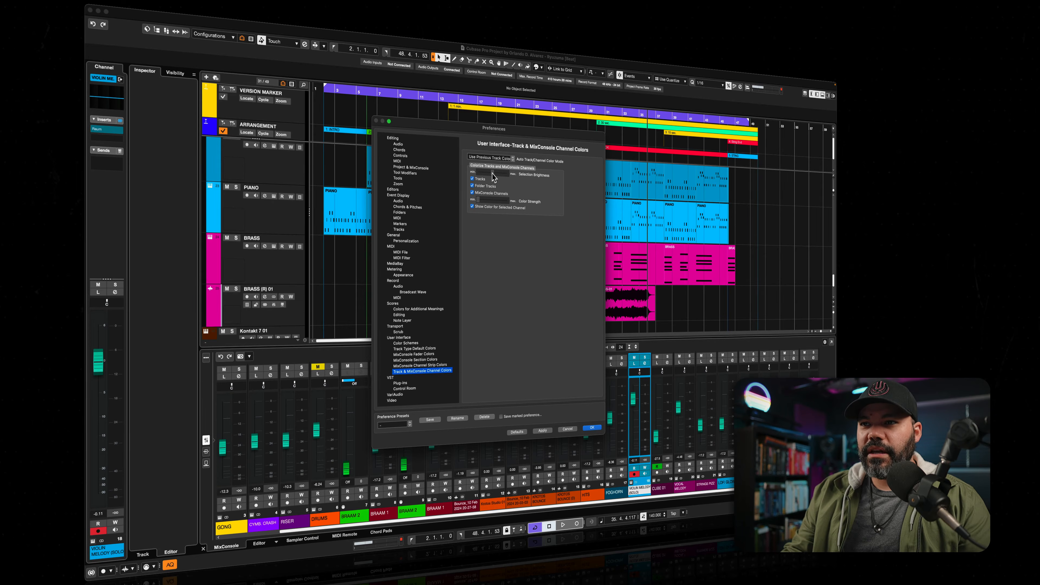
left_click(543, 430)
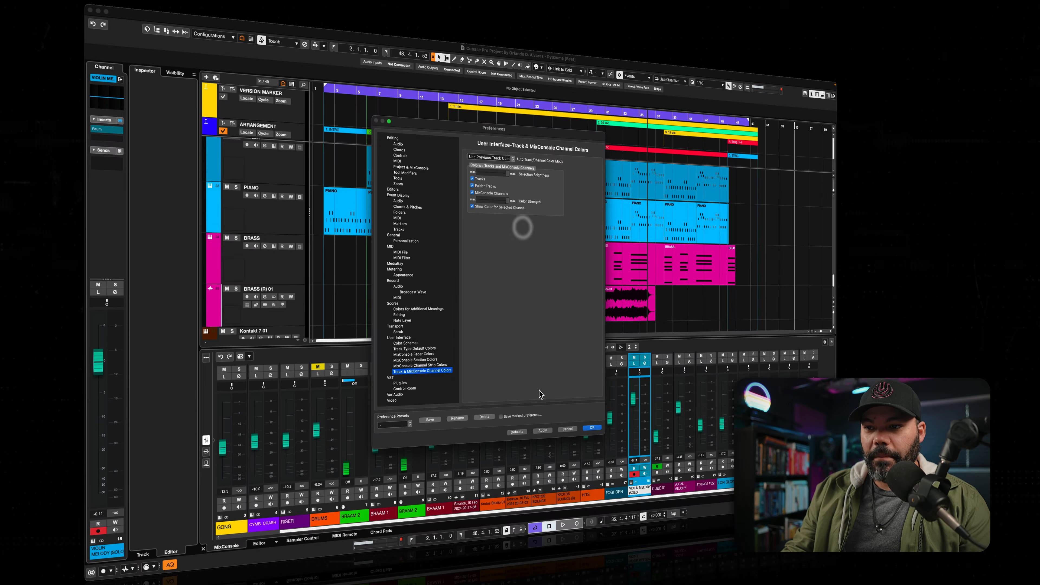
Try the maximum Color Strength for tracks and MixConsole channels, and apply the minimum again
left_click(543, 431)
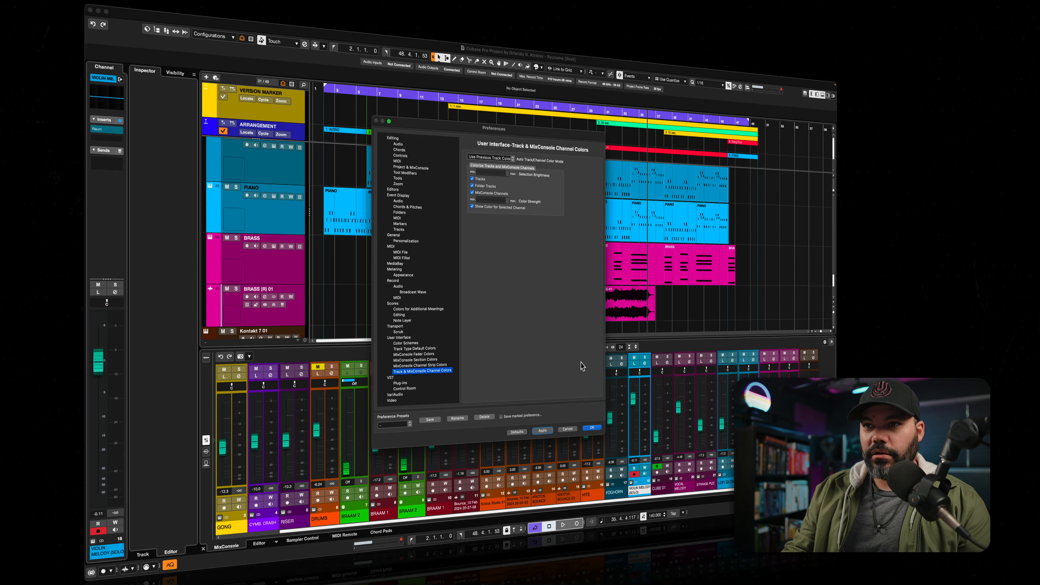
left_click_drag(508, 201, 475, 202)
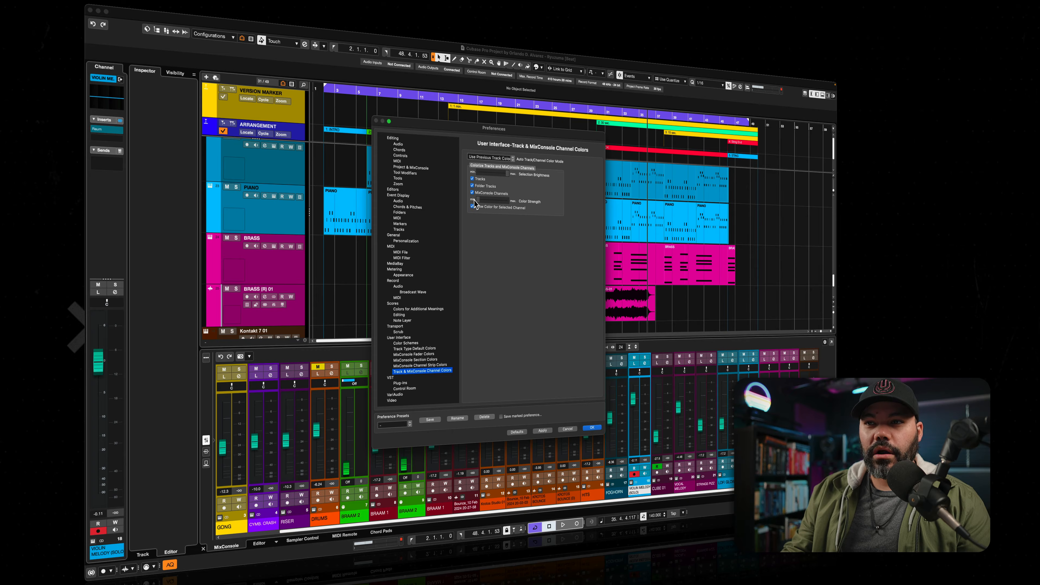
left_click(548, 432)
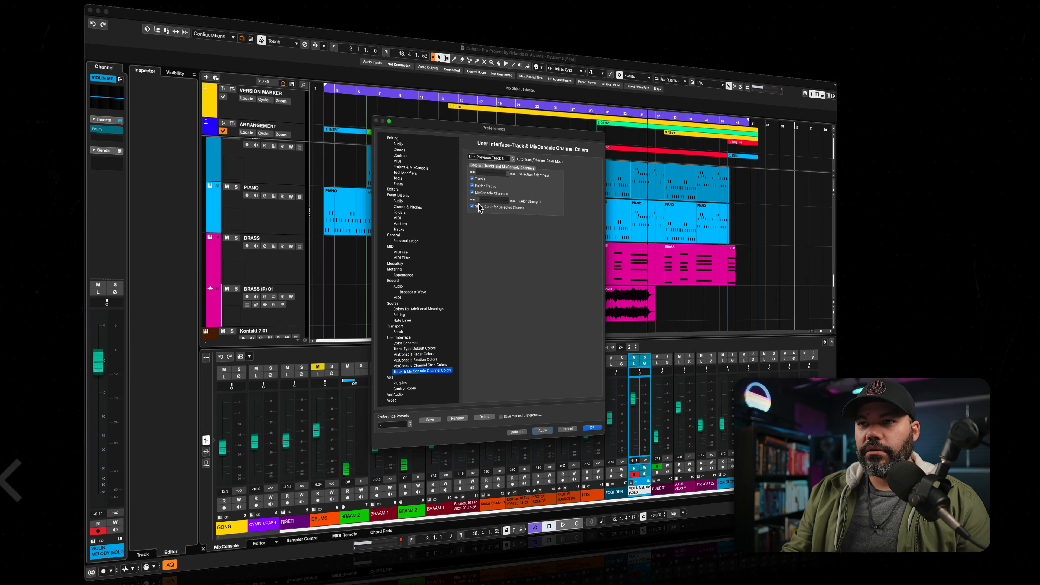
Try a slight and a moderate Color Strength for tracks and MixConsole channels, and return it to the minimum
left_click(545, 430)
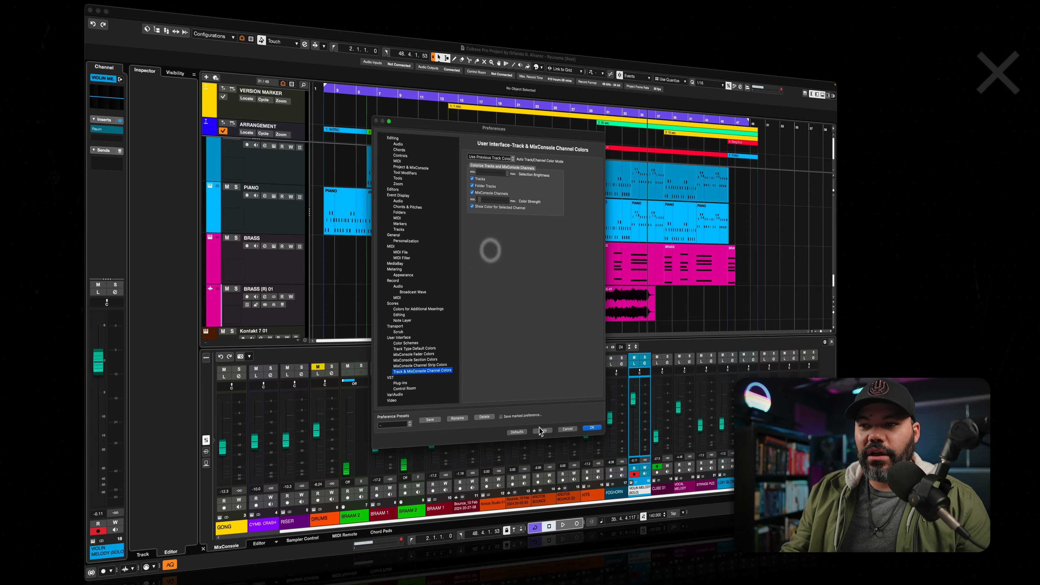
left_click(491, 202)
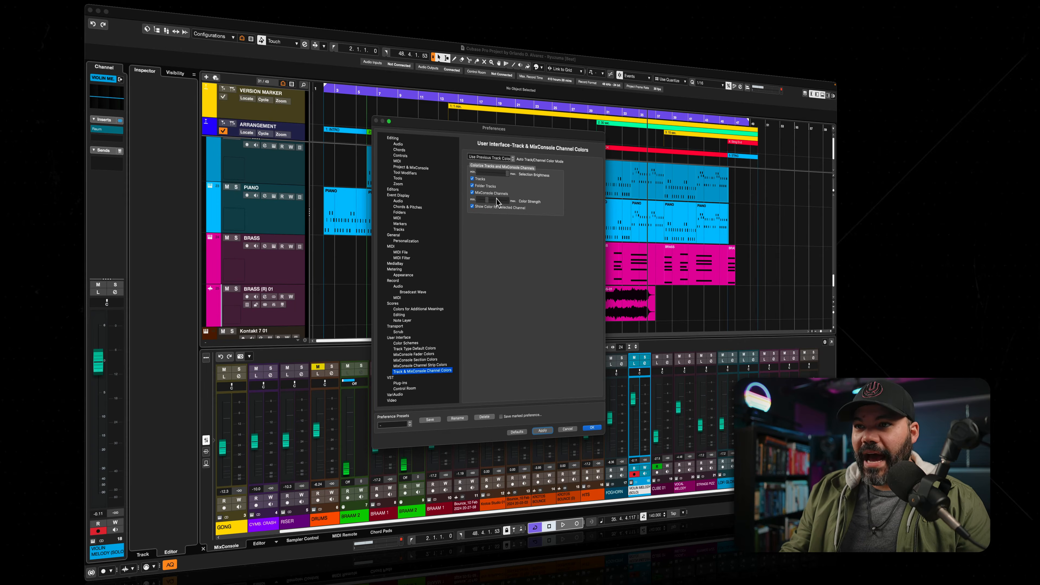
left_click_drag(473, 199, 473, 200)
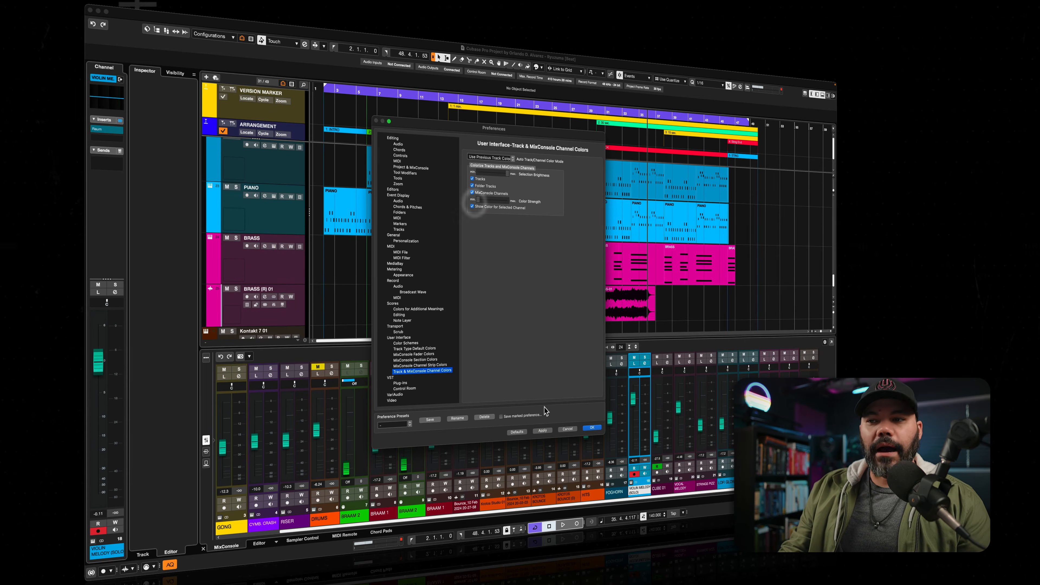
left_click(547, 431)
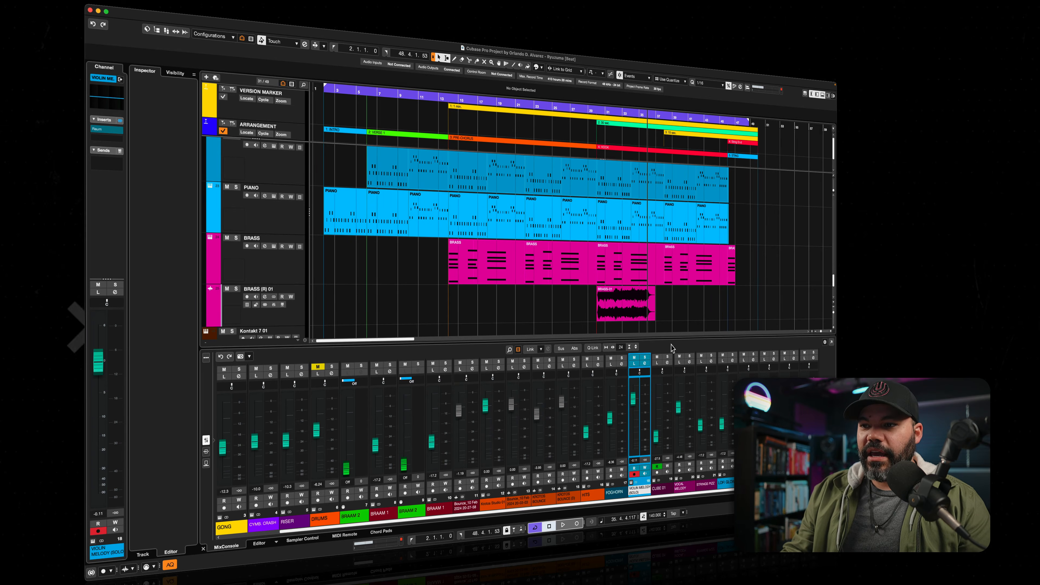
Play the project briefly to watch the channel meters, and open the Metering Appearance preferences
key("space")
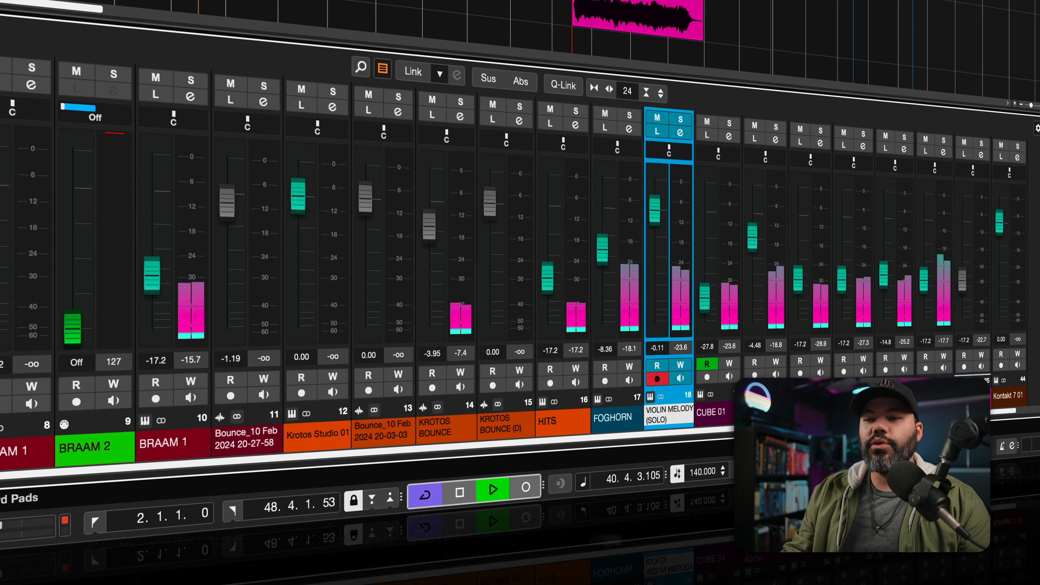
key("space")
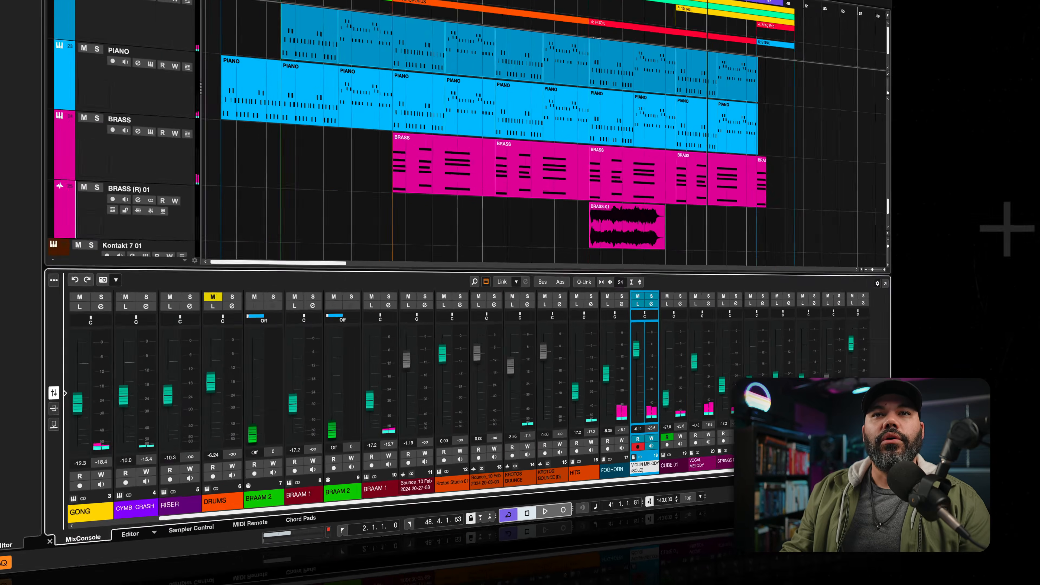
left_click(128, 20)
left_click(139, 44)
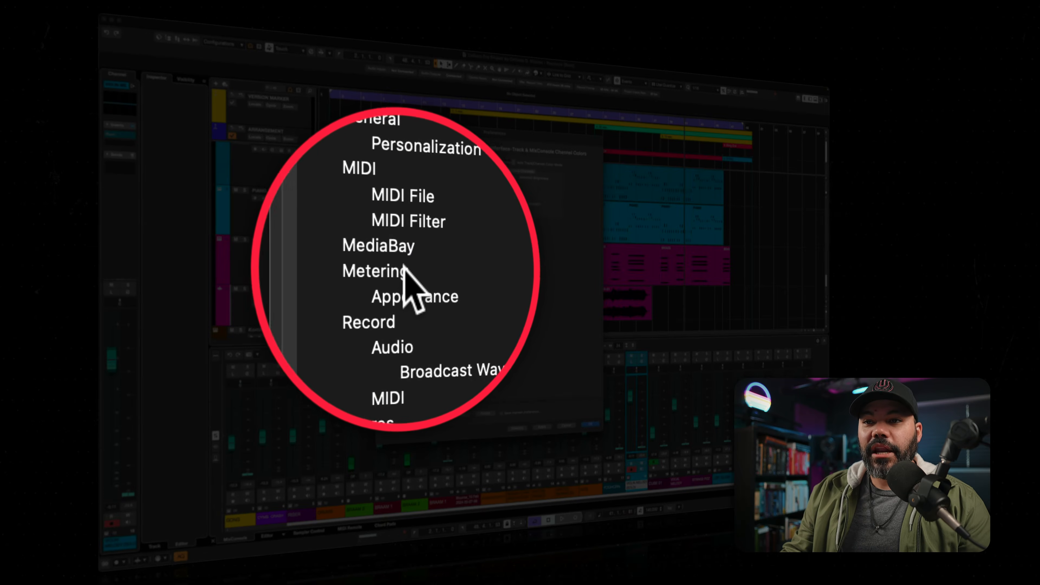
left_click(398, 270)
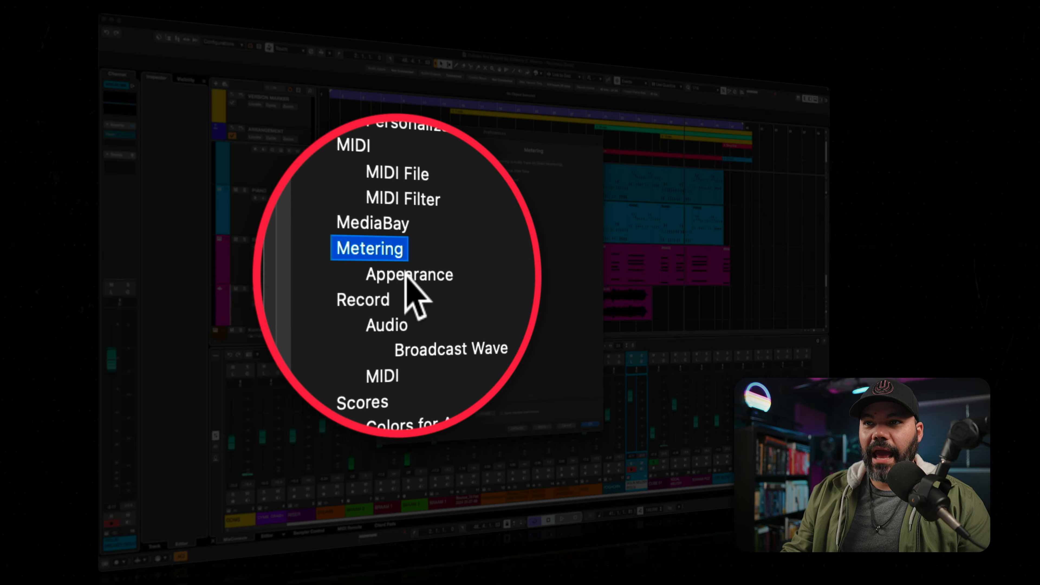
left_click(409, 289)
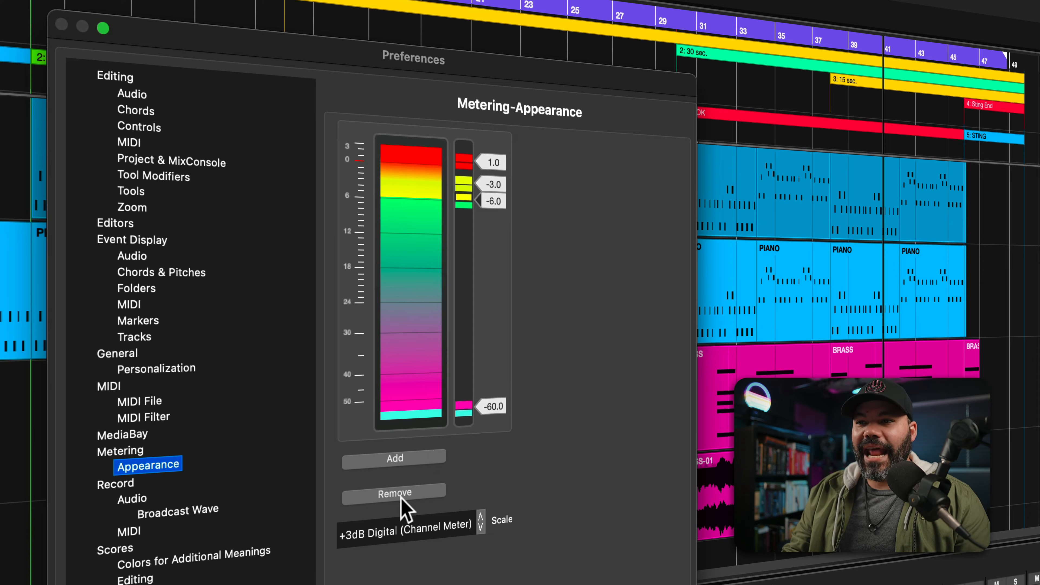
Check the meter colors just below the -60.0 and -6.0 markers in the color picker without changing them
left_click(464, 412)
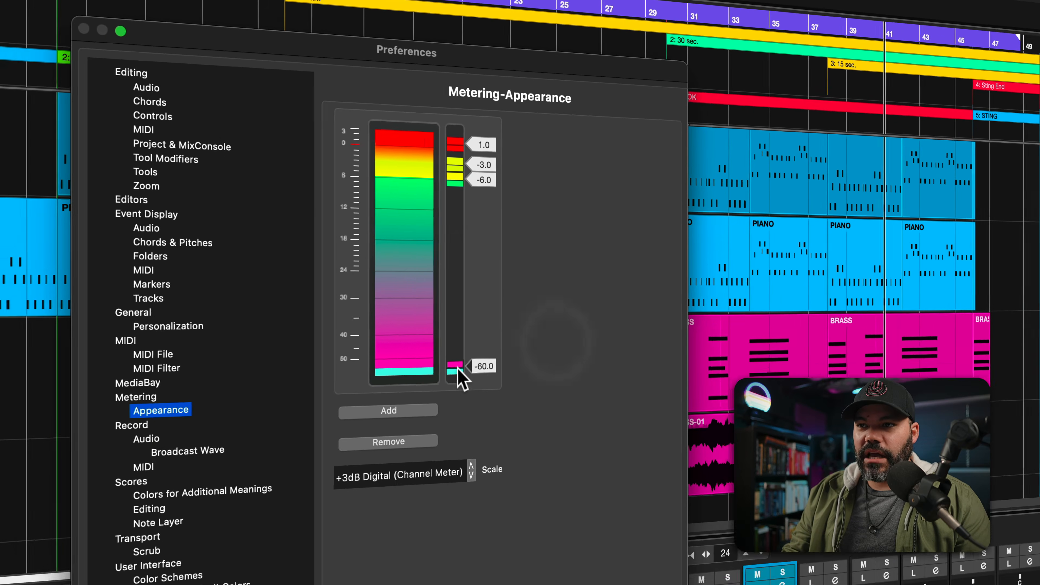
left_click(464, 411)
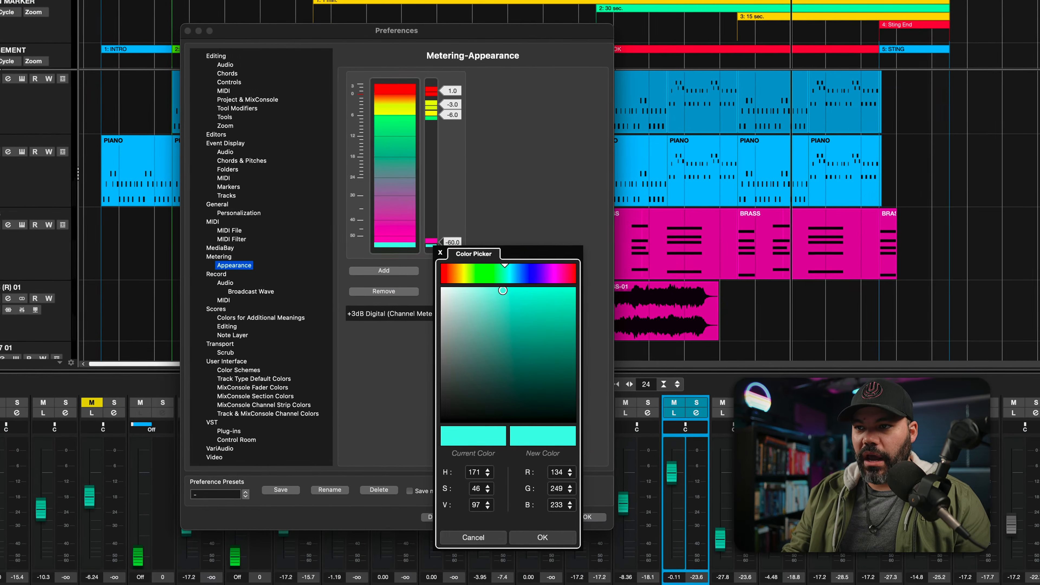
left_click(490, 214)
left_click(434, 118)
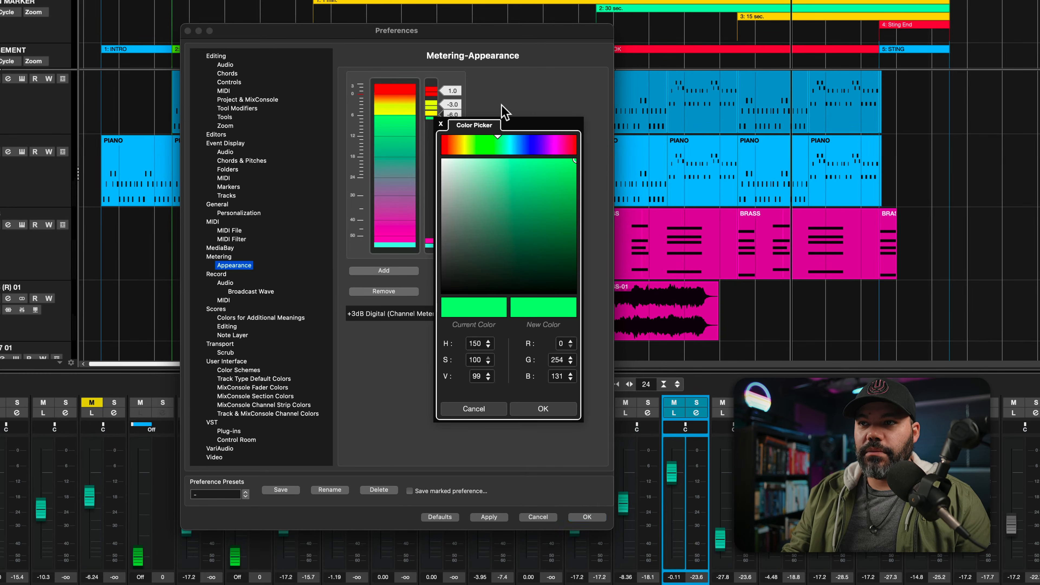
left_click(494, 104)
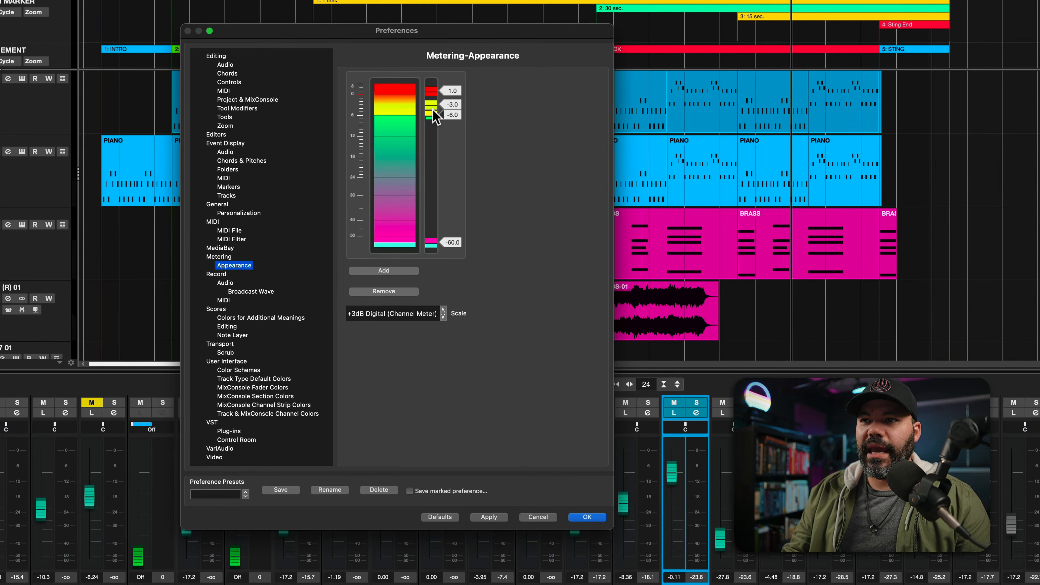
Check the yellow meter colors at the -3.0 marker and just above the -6.0 marker, leaving both as they are
left_click(433, 109)
left_click(432, 102)
left_click(432, 103)
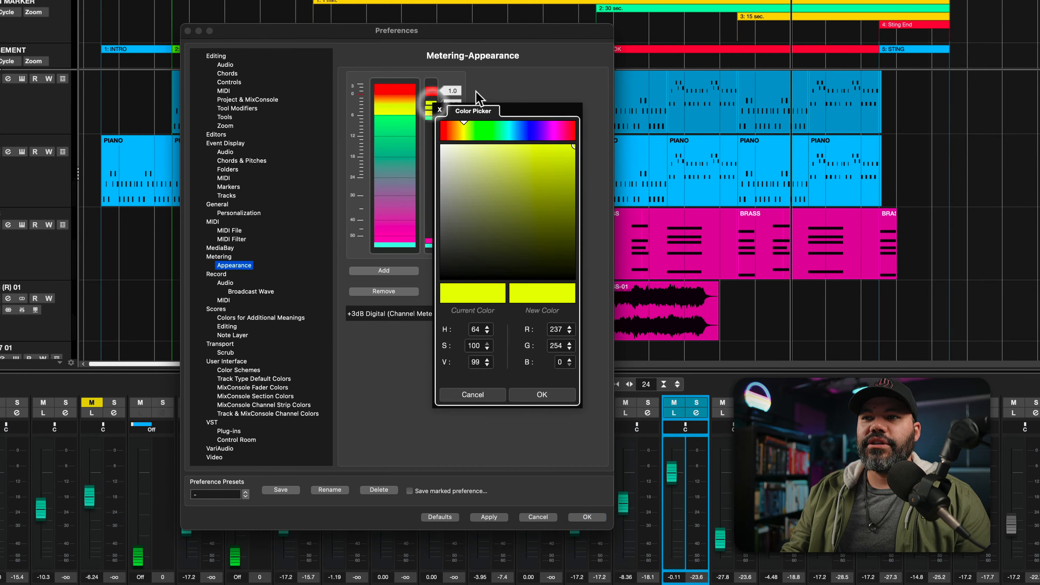
left_click(520, 88)
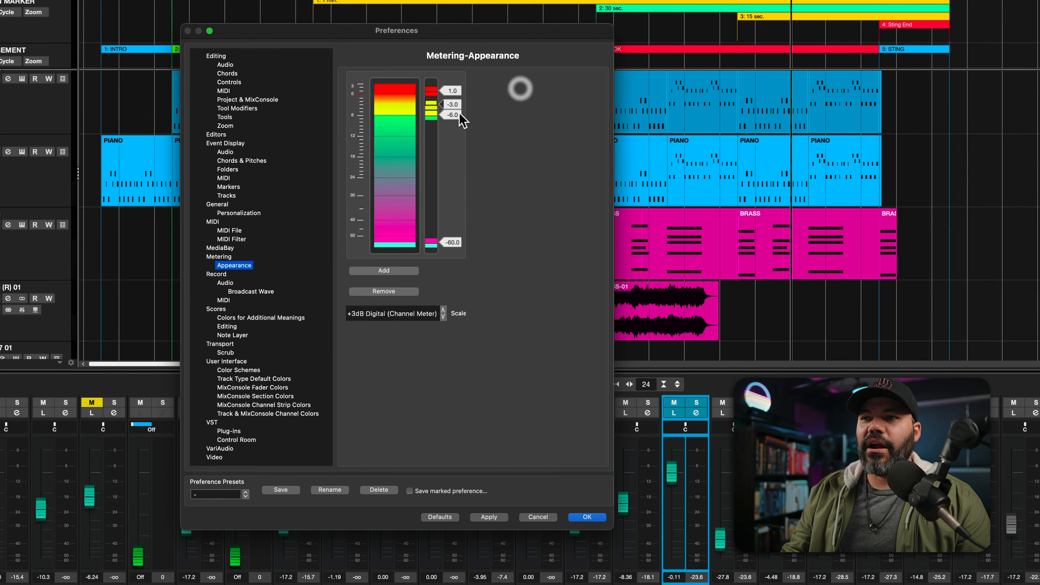
left_click(433, 109)
left_click(430, 114)
left_click(430, 112)
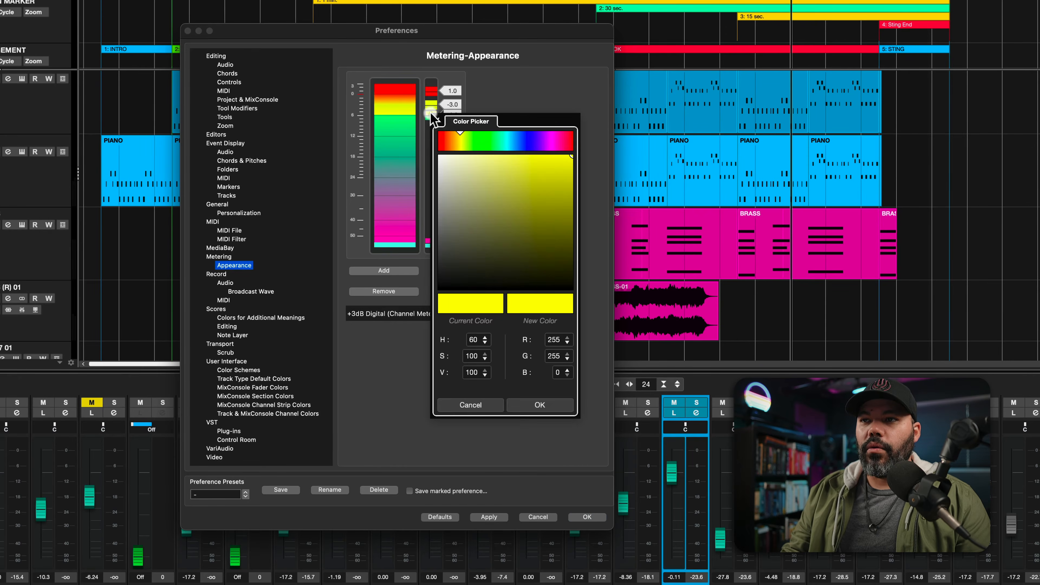
left_click(526, 96)
left_click(488, 156)
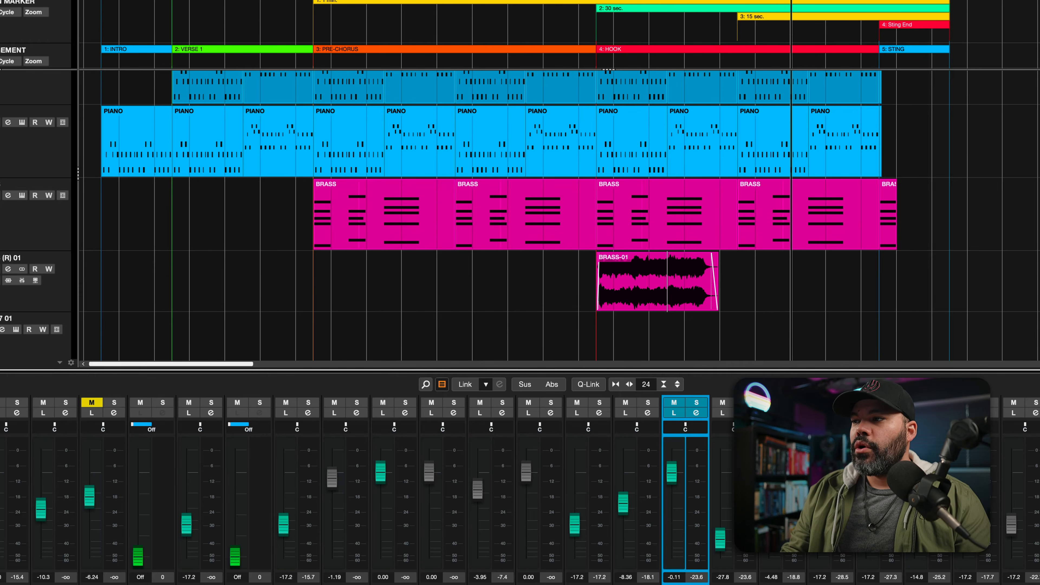
Zoom in on the BRASS-01 audio event in the arrangement and select the event
key("h")
key("h")
key("h")
key("h")
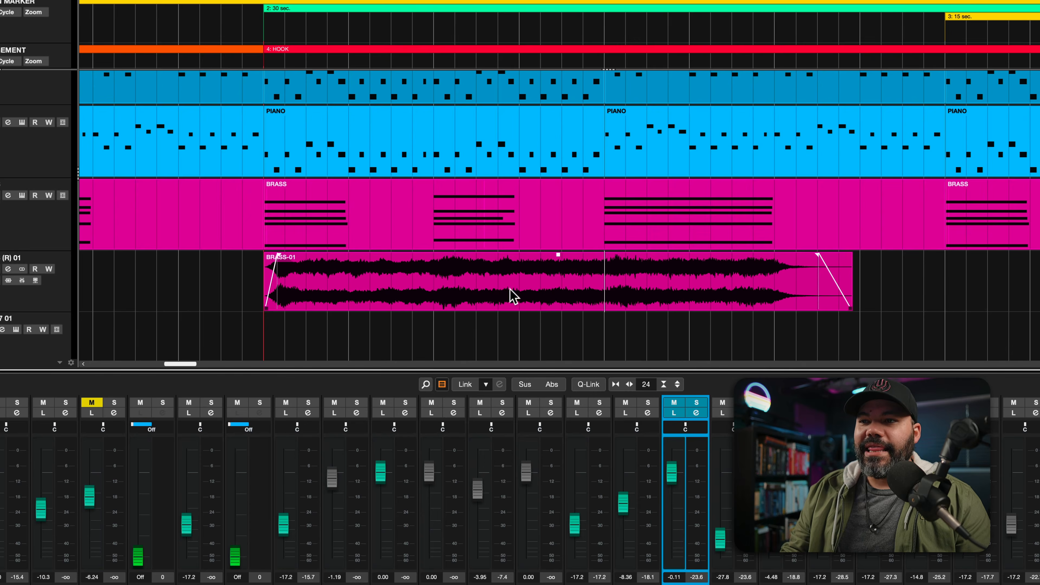
left_click(487, 292)
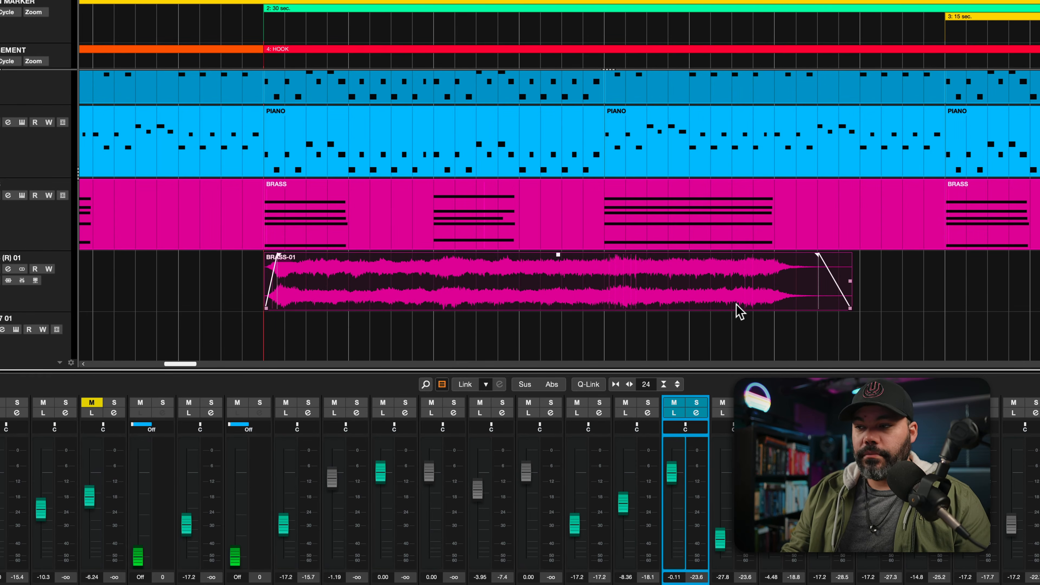
Open the Event Display preferences and move the Preferences window so the BRASS-01 event stays in view
left_click(890, 296)
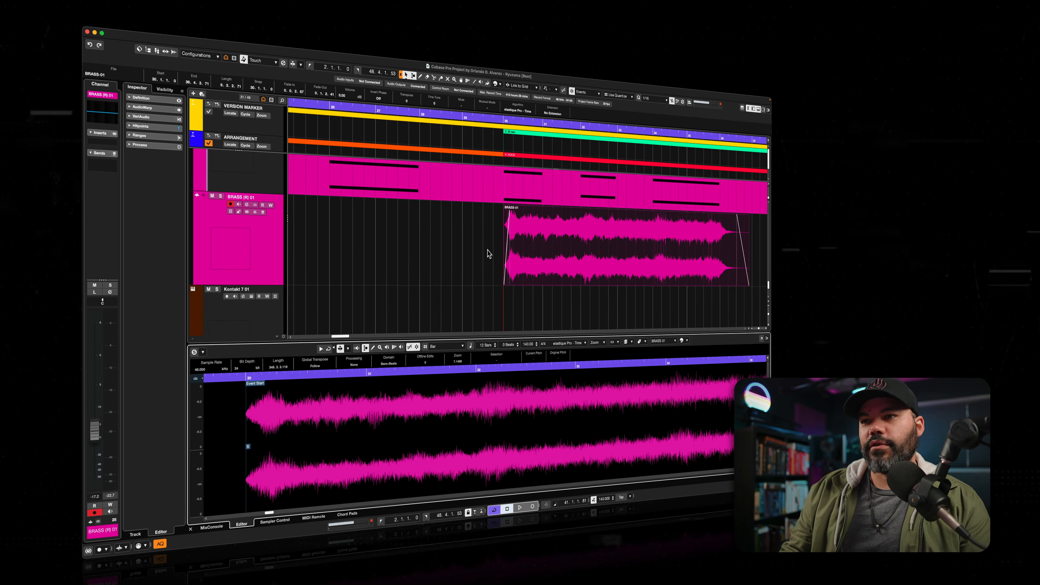
left_click(110, 33)
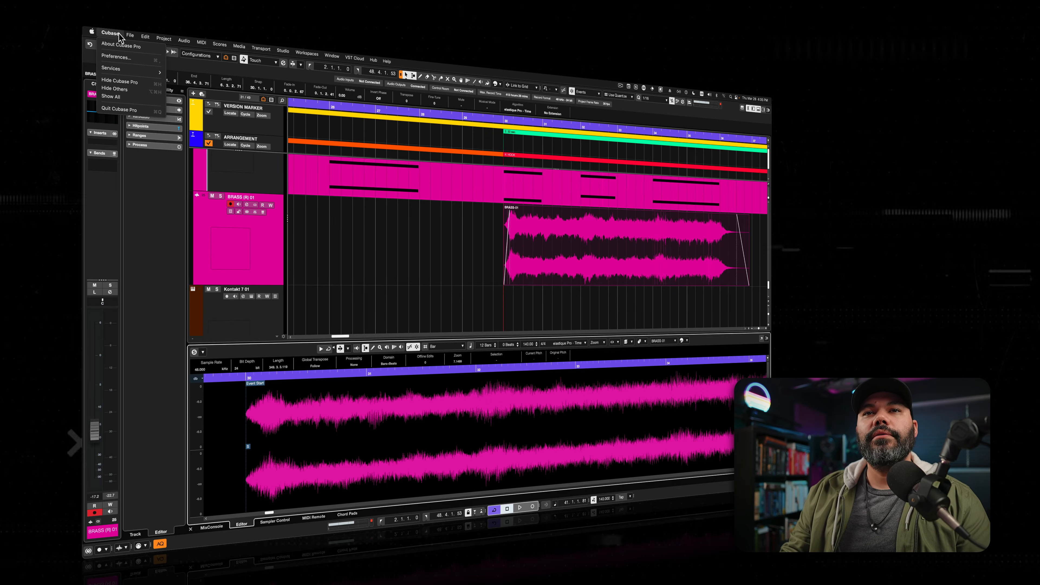
left_click(119, 59)
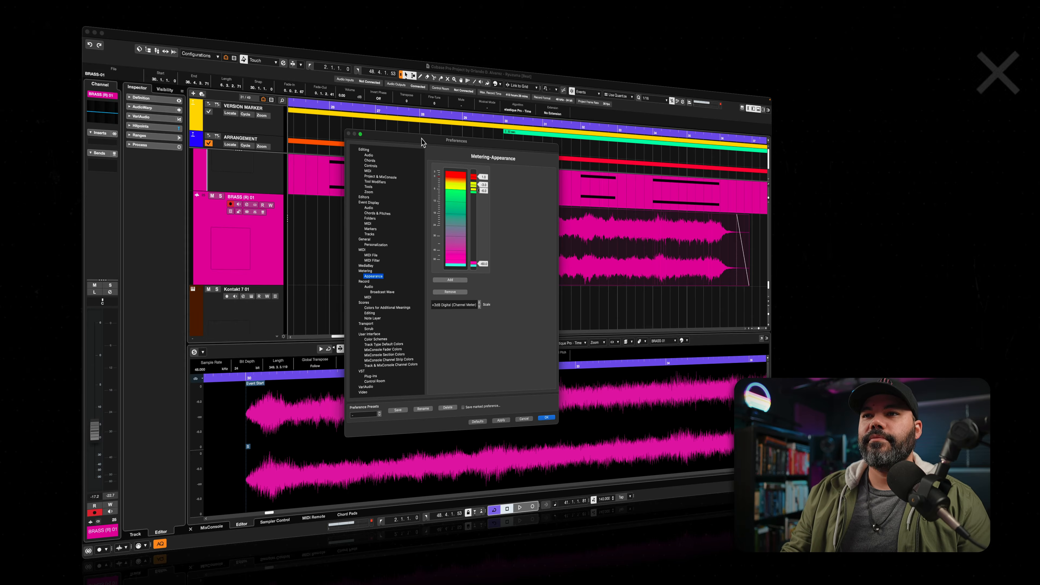
left_click_drag(422, 138, 282, 91)
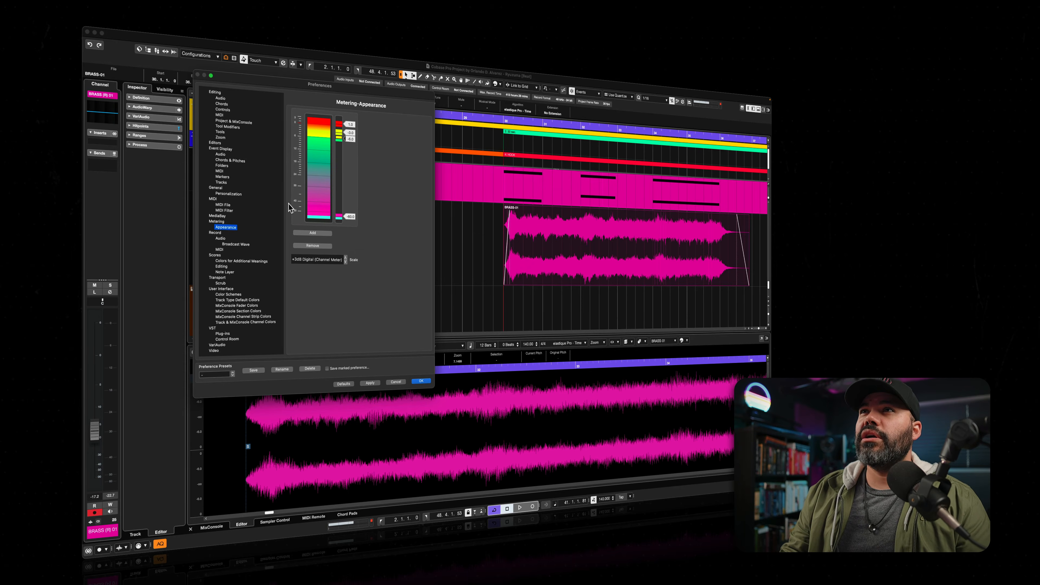
left_click(225, 150)
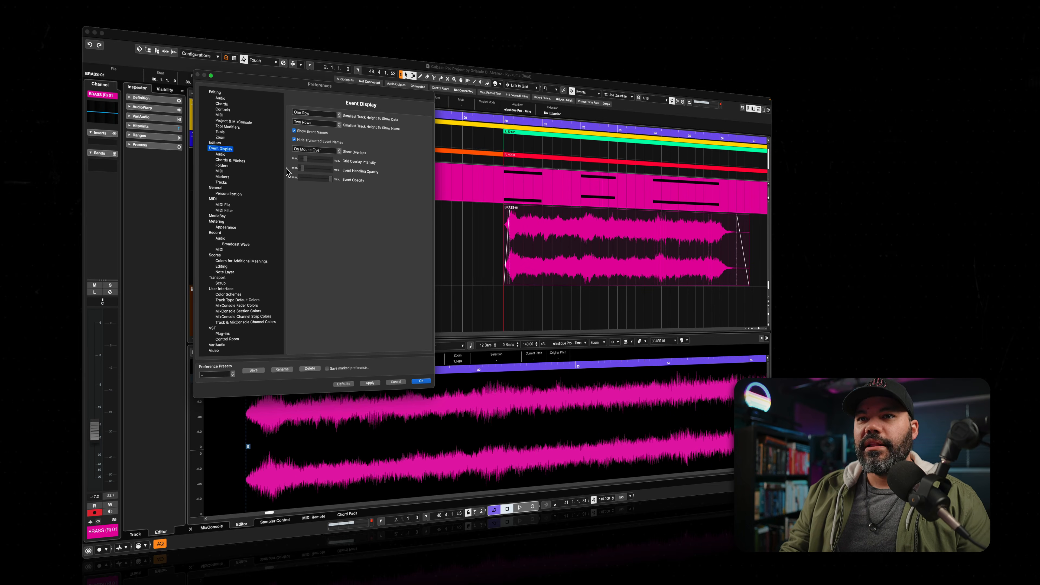
Set Grid Overlay Intensity, Event Handling Opacity and Event Opacity to minimum, apply them and close the Preferences
mouse_move(303, 167)
left_mouse_down()
mouse_move(284, 168)
mouse_move(298, 169)
left_mouse_up()
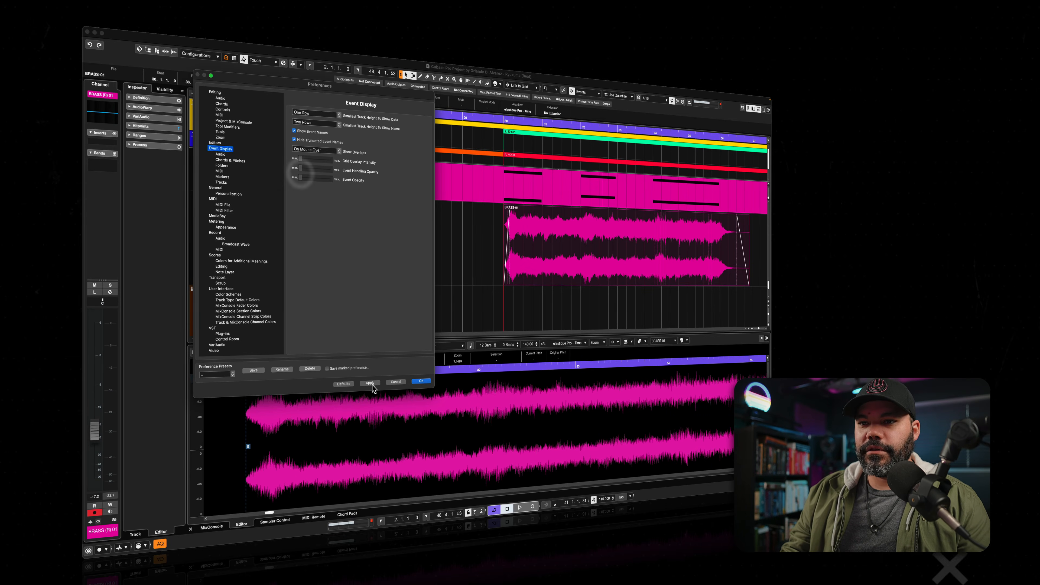
left_click(370, 384)
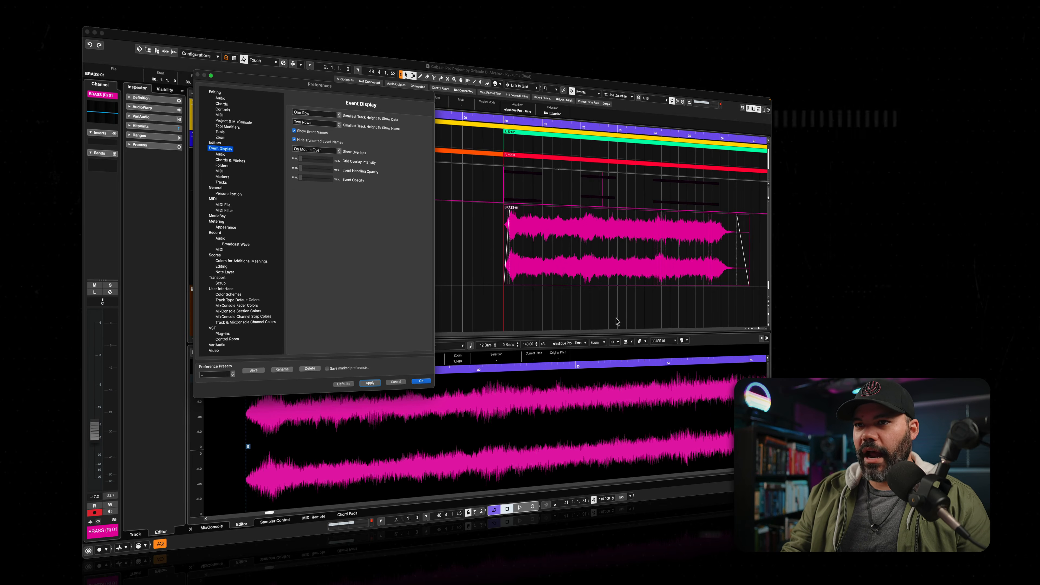
left_click(421, 381)
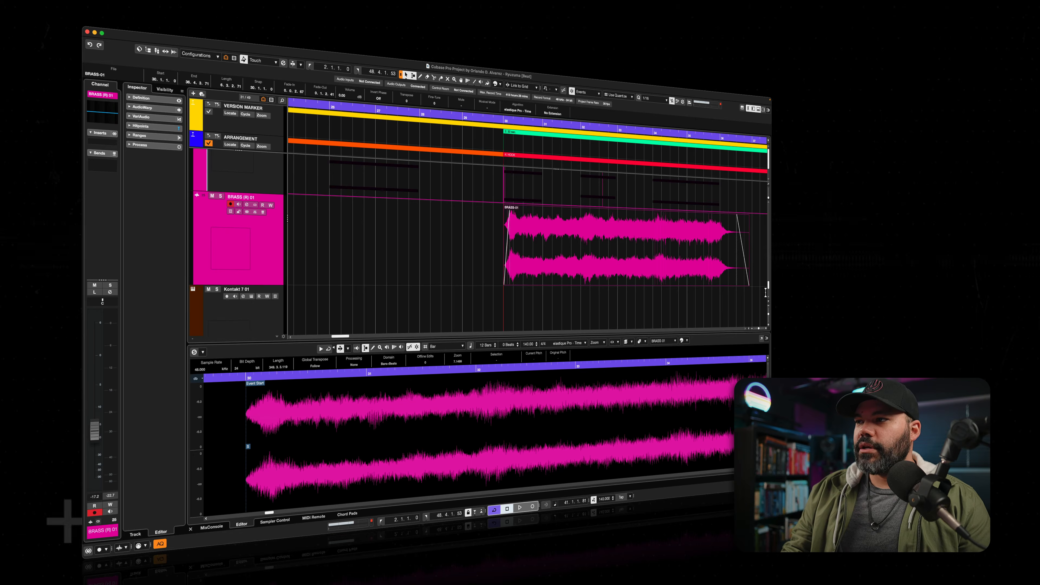
Reduce the track heights and review the LOFI GLOW, PIANO, BRASS and BRASS-01 events in the arrangement
scroll(760, 296, "up", 3)
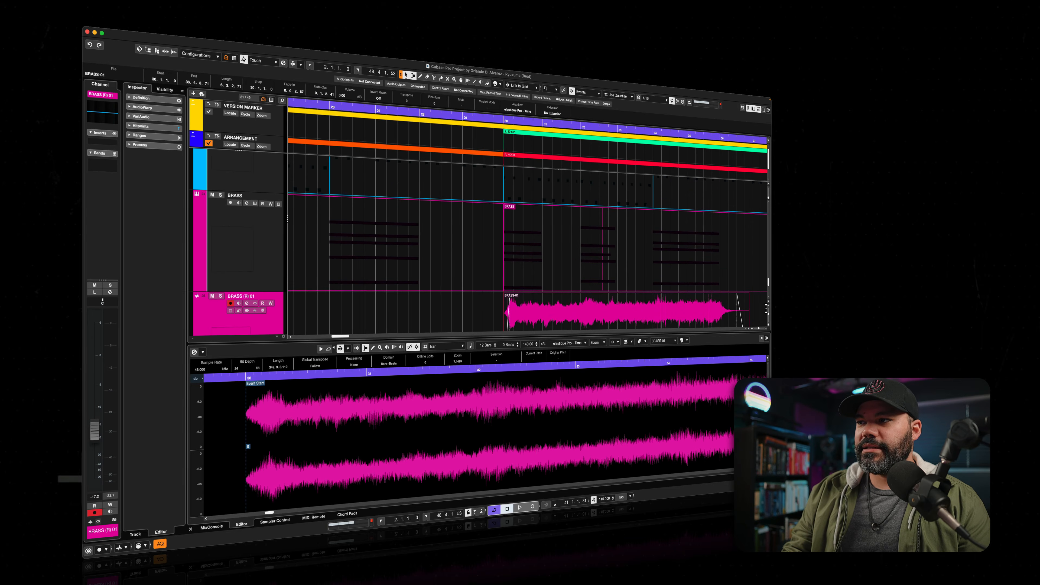
left_click_drag(768, 314, 768, 311)
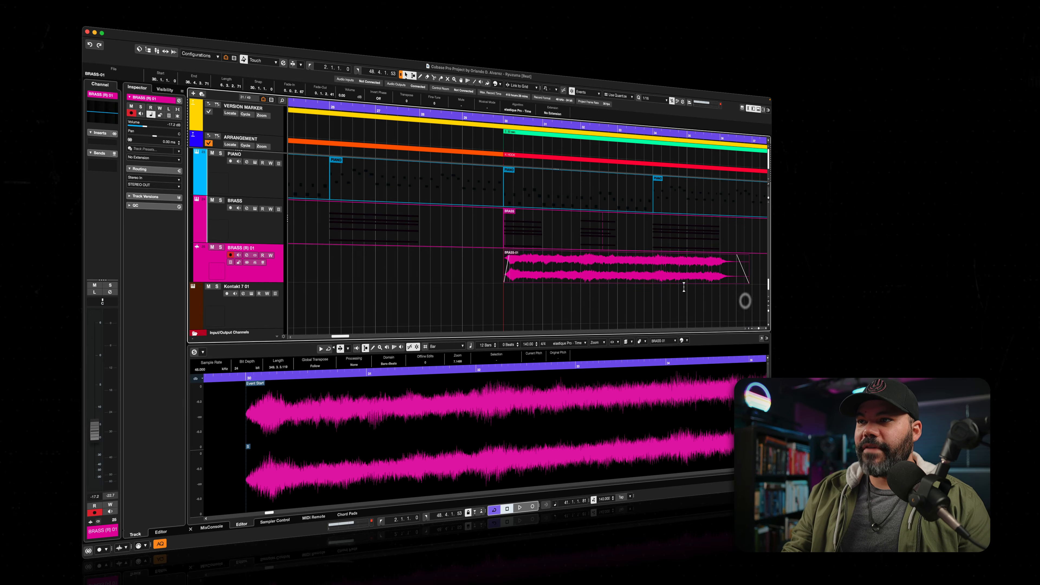
scroll(682, 291, "up", 3)
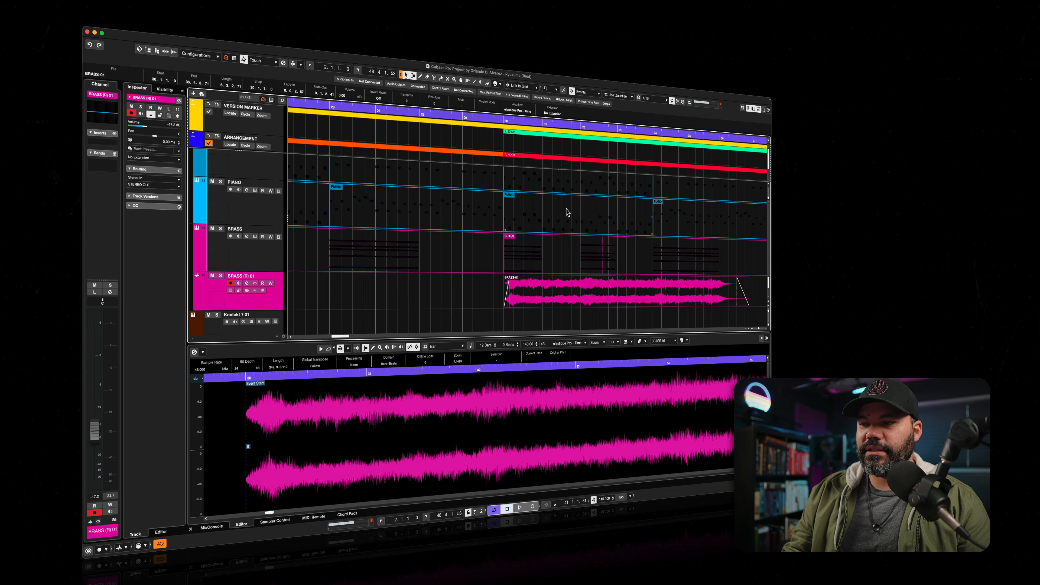
scroll(566, 213, "up", 3)
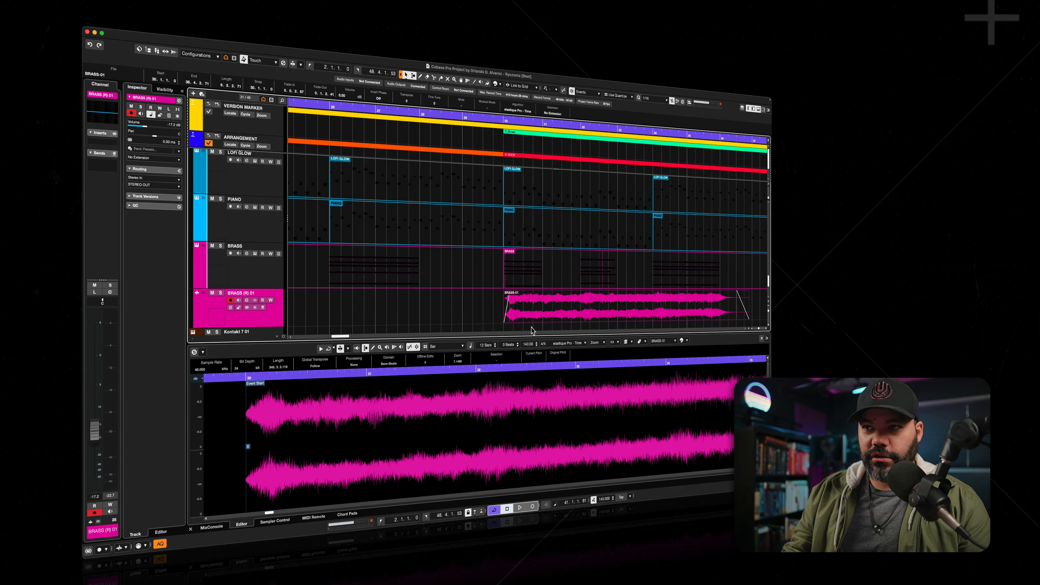
Reopen the Event Display preferences and apply Grid Overlay Intensity at maximum, followed by minimum, to compare the grid over the events
left_click(110, 34)
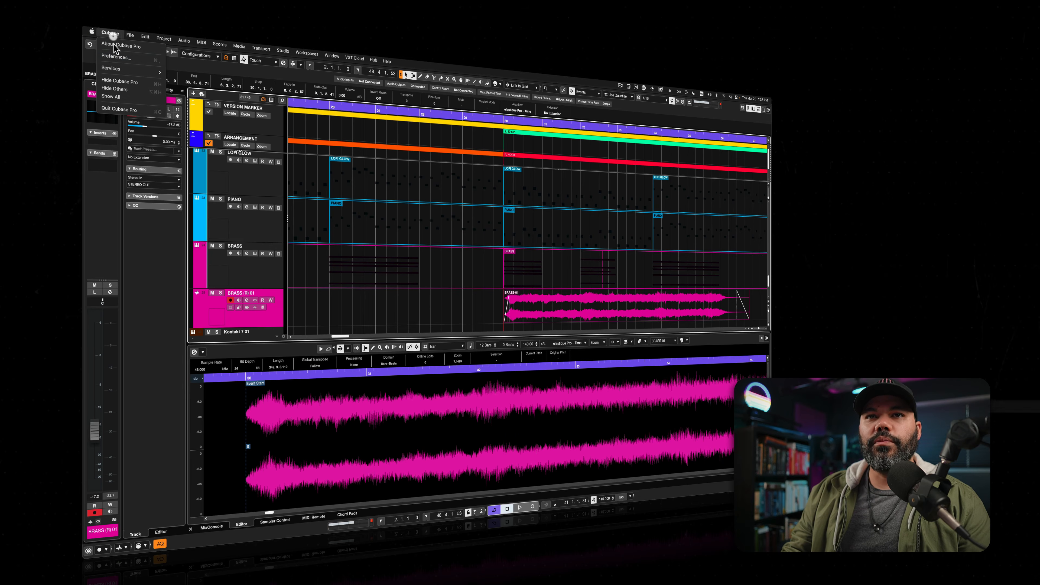
left_click(116, 57)
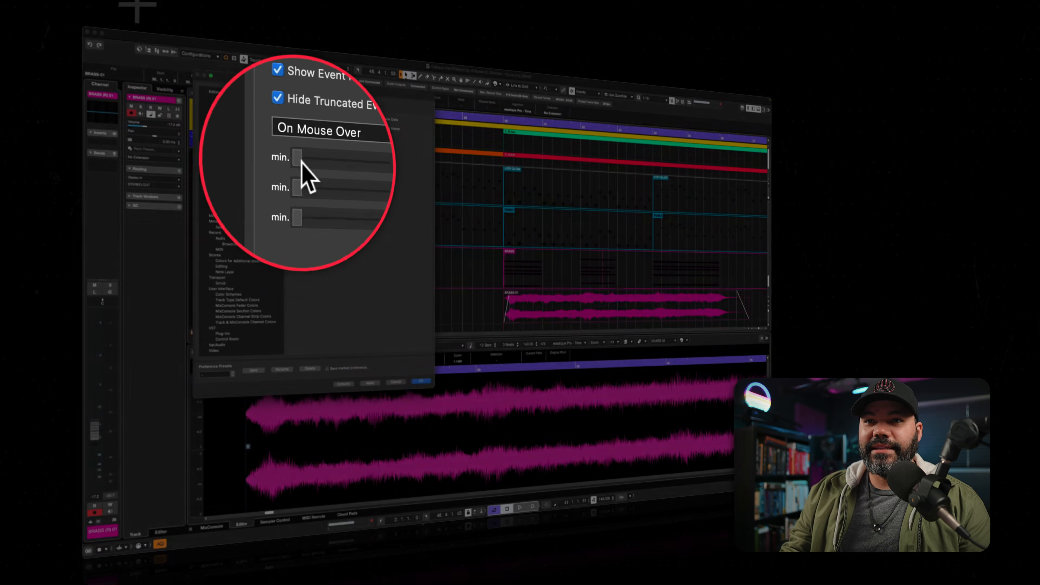
left_click(370, 383)
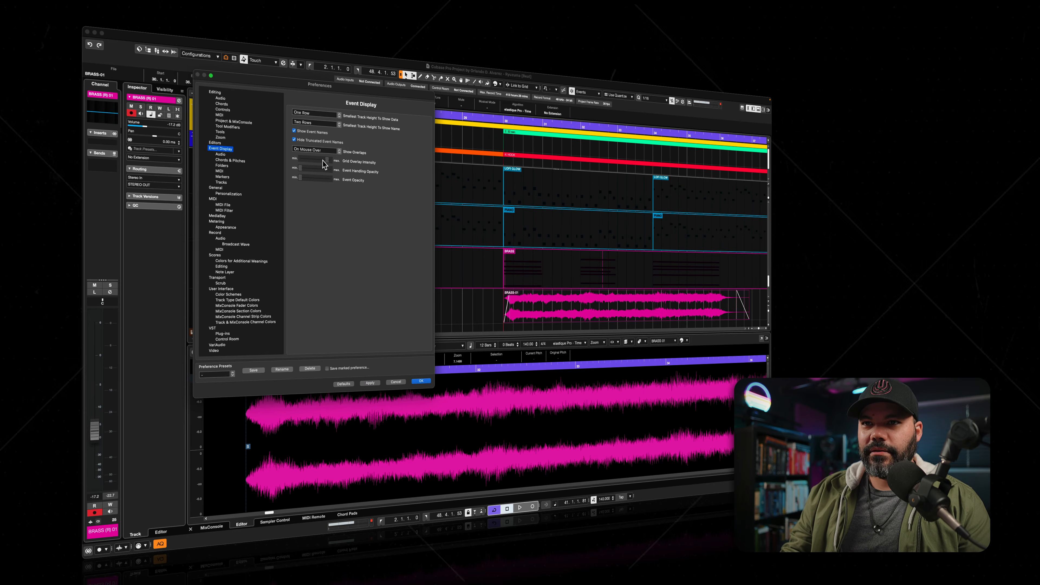
left_click_drag(330, 160, 302, 206)
left_click(369, 383)
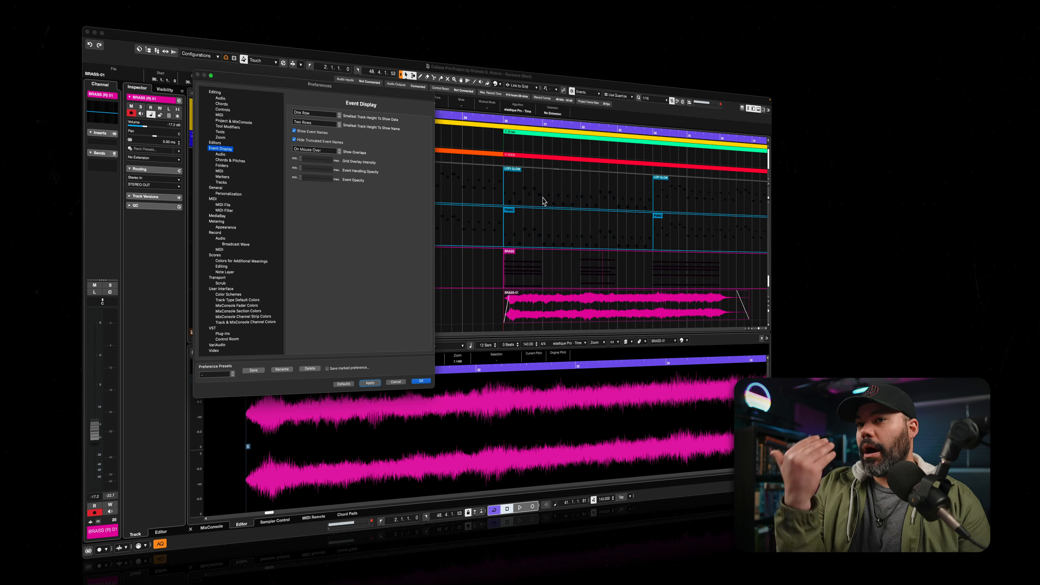
Try Grid Overlay Intensity at a middle level, at maximum and near minimum, applying each setting
left_click(314, 162)
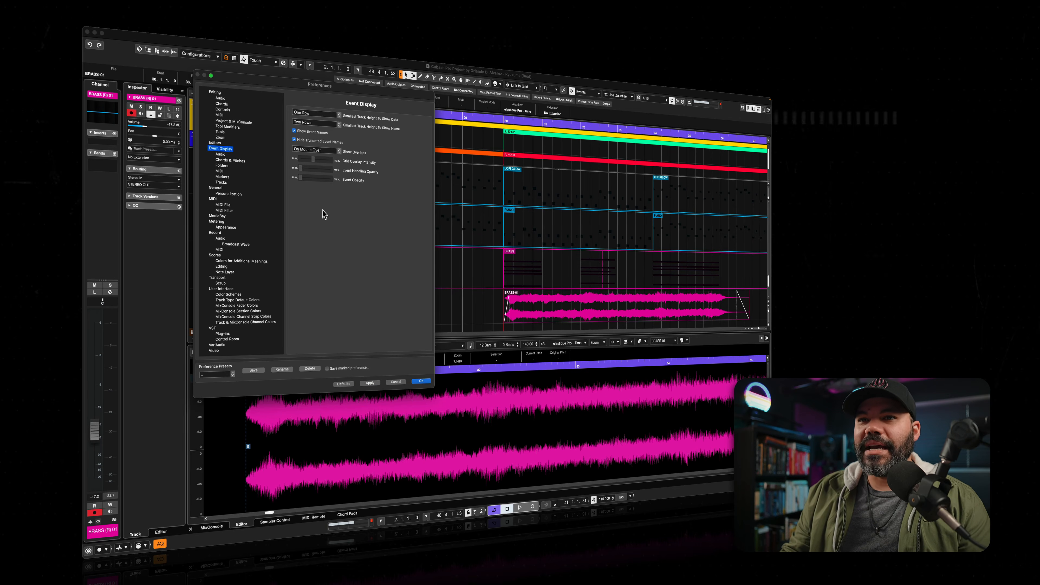
left_click(370, 383)
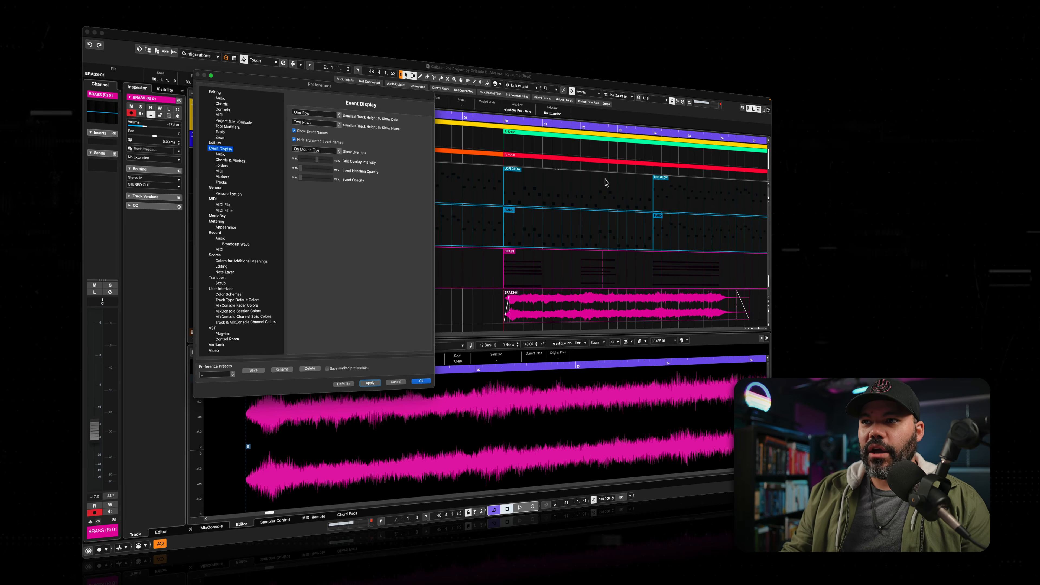
left_click_drag(317, 158, 333, 161)
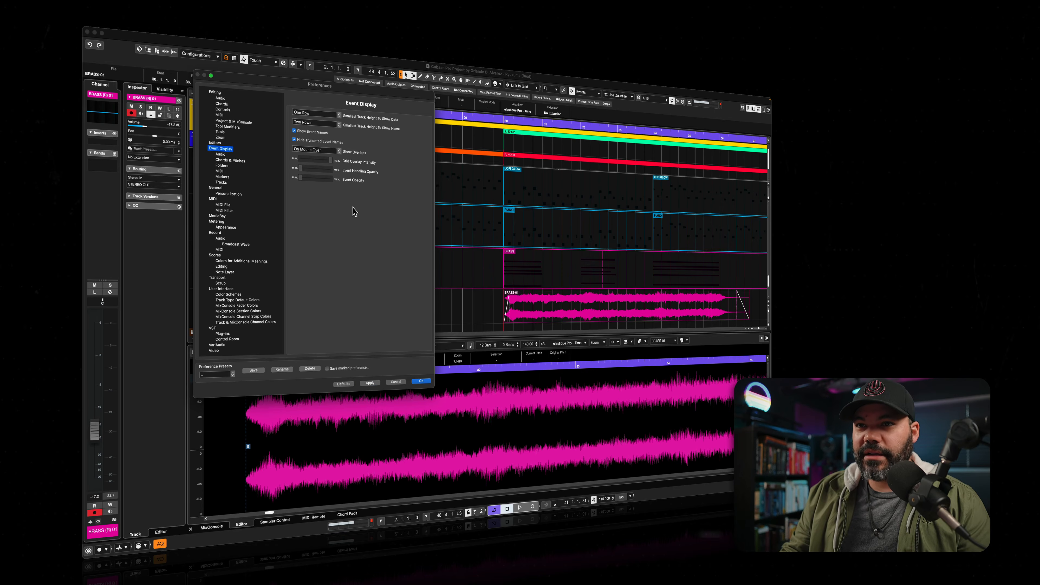
left_click(373, 385)
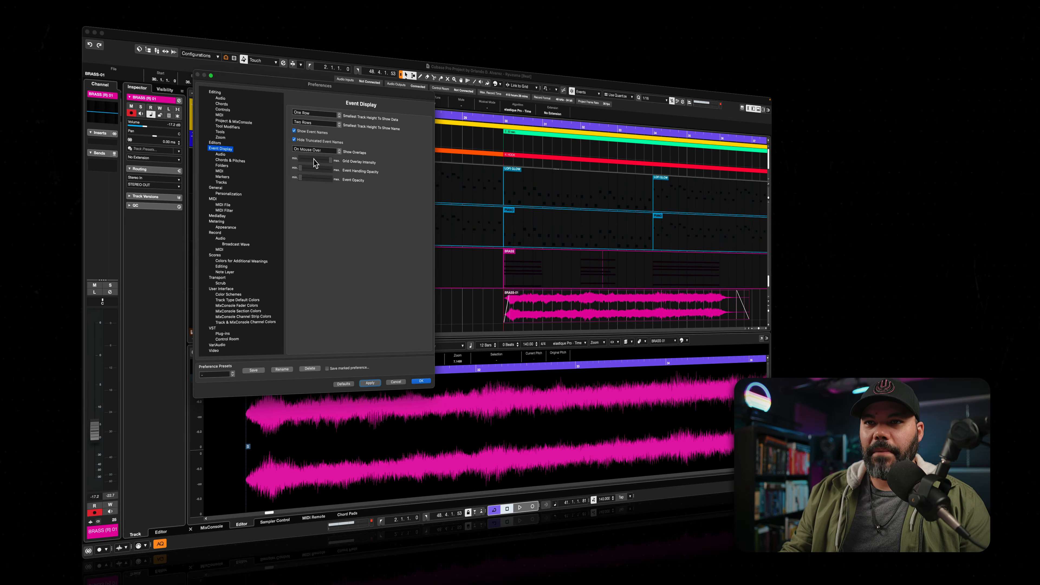
left_click_drag(331, 160, 305, 164)
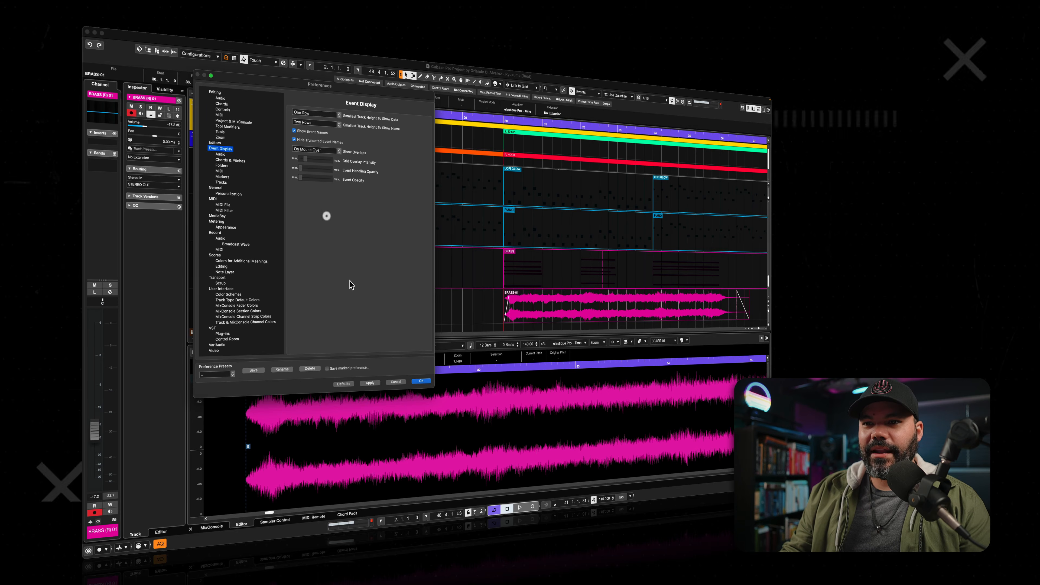
left_click(370, 383)
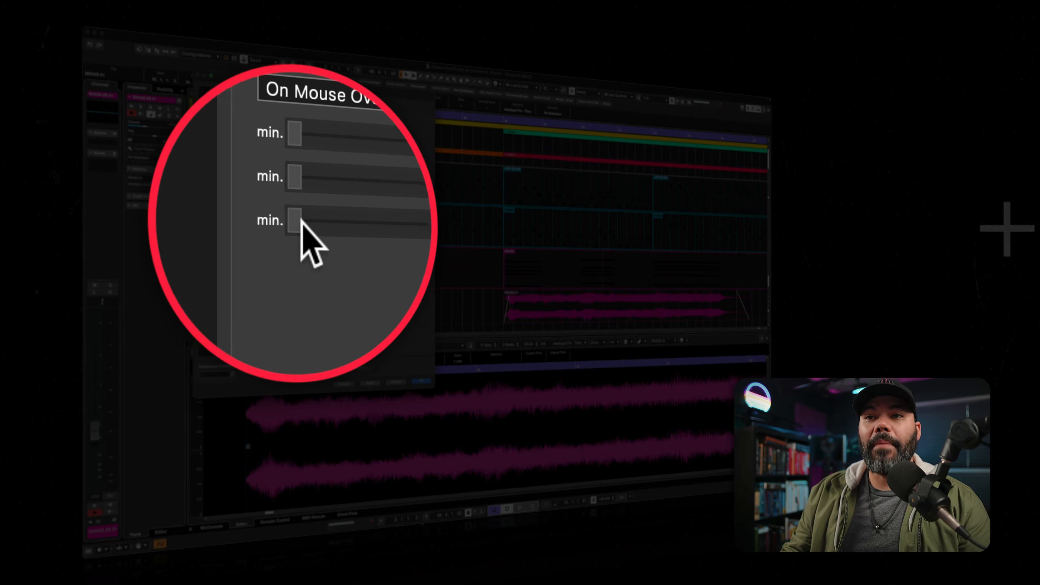
Try Event Opacity at maximum, at a medium level and near minimum, applying each setting to the arrangement
left_click_drag(304, 181, 326, 191)
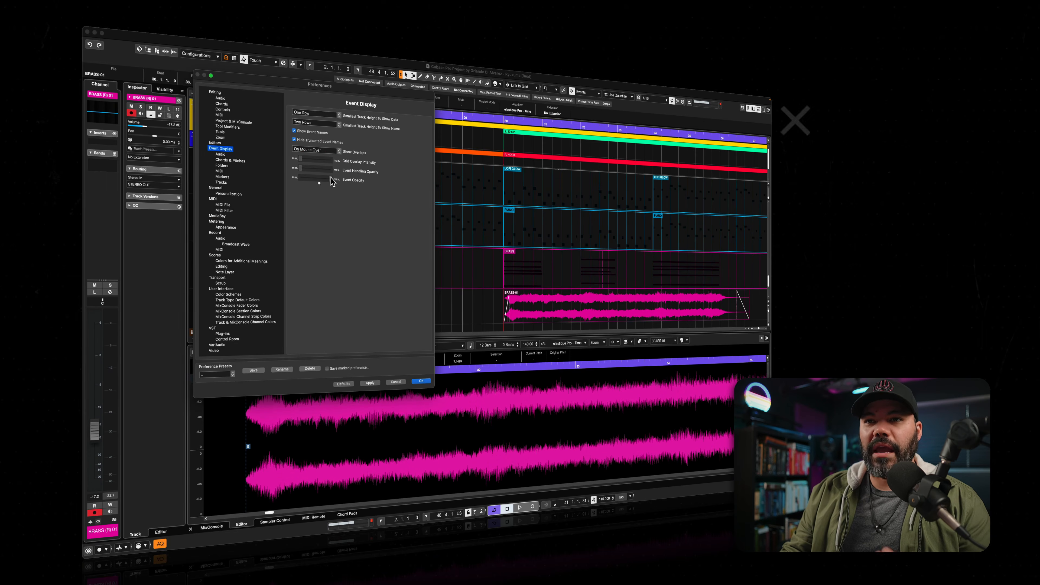
left_click(370, 383)
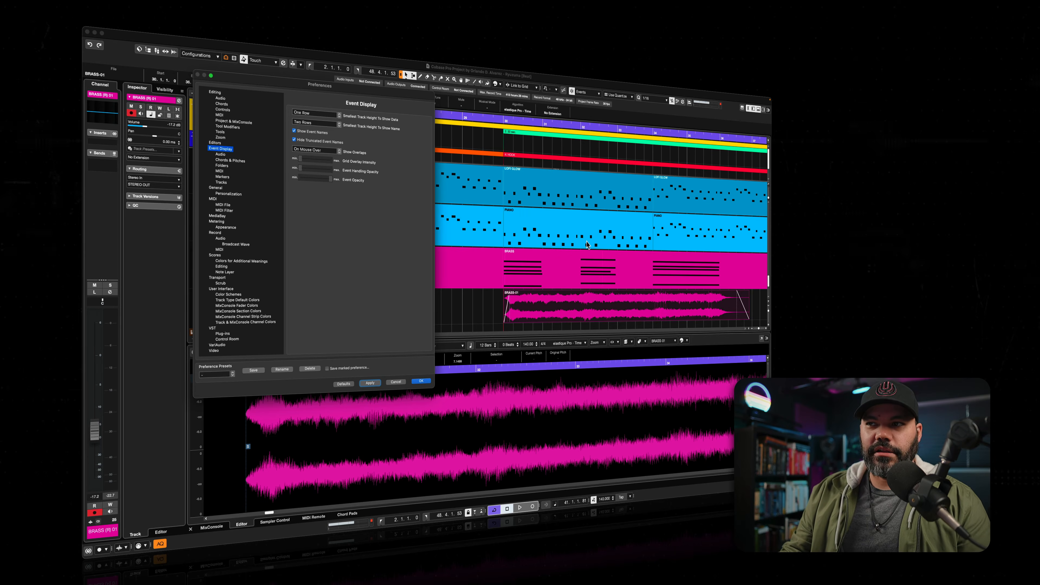
left_click_drag(328, 179, 318, 178)
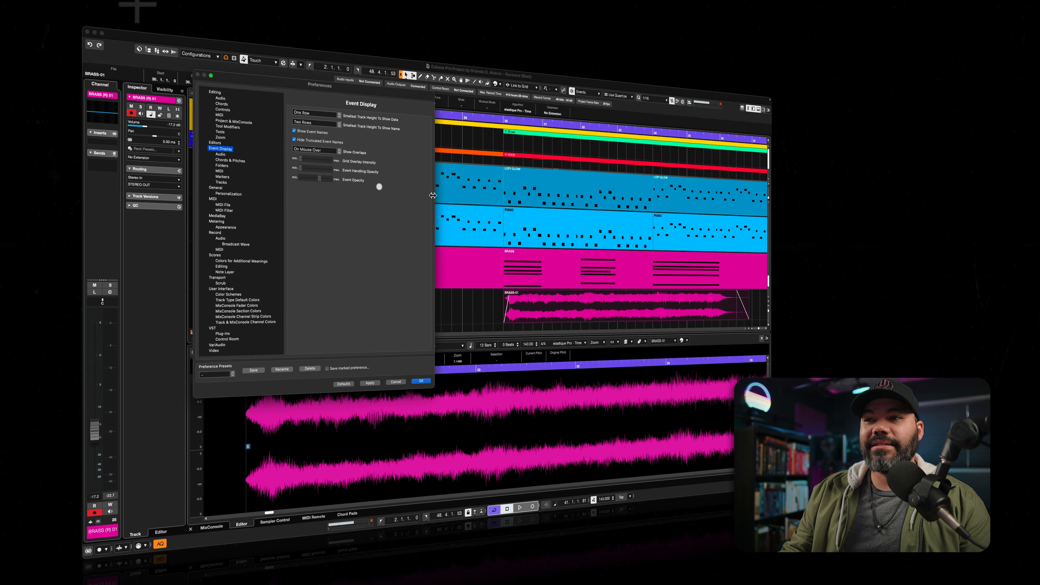
left_click(369, 382)
left_click_drag(320, 179, 305, 179)
left_click(370, 383)
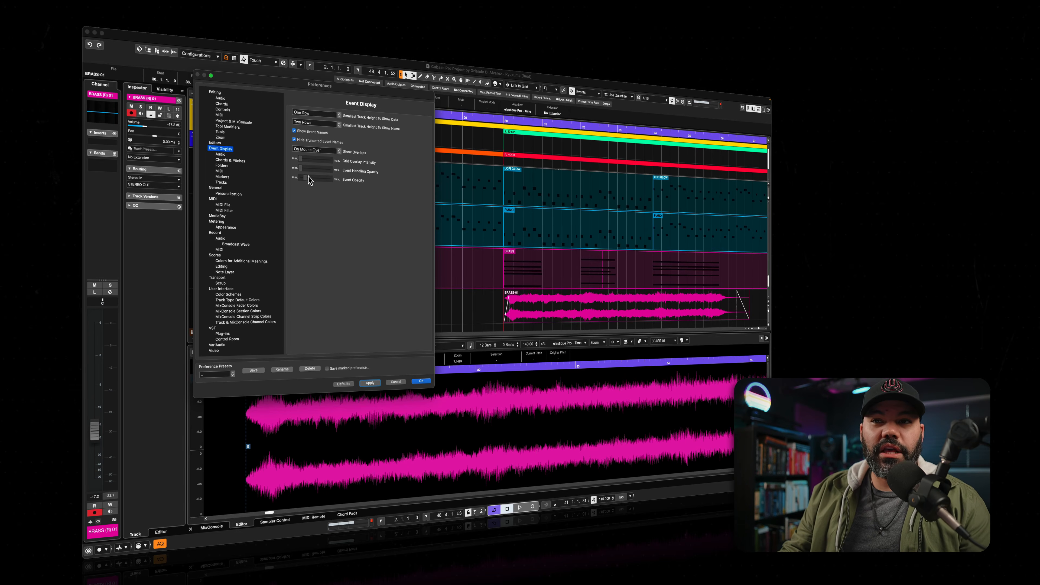
Raise Event Opacity in stages from a middle level to maximum, applying each setting
left_click(369, 384)
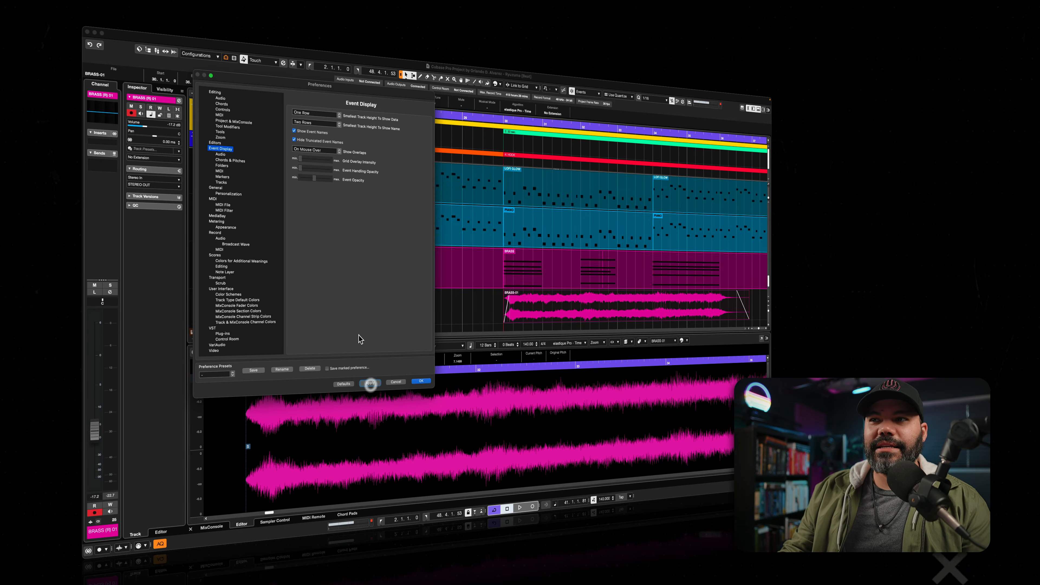
left_click_drag(314, 179, 324, 179)
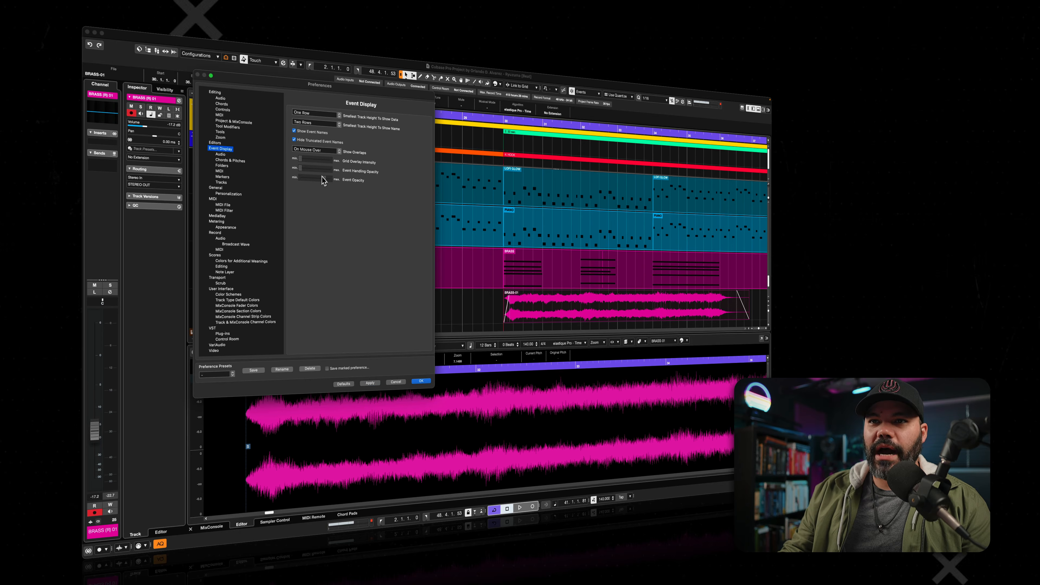
left_click(369, 383)
left_click_drag(325, 179, 348, 182)
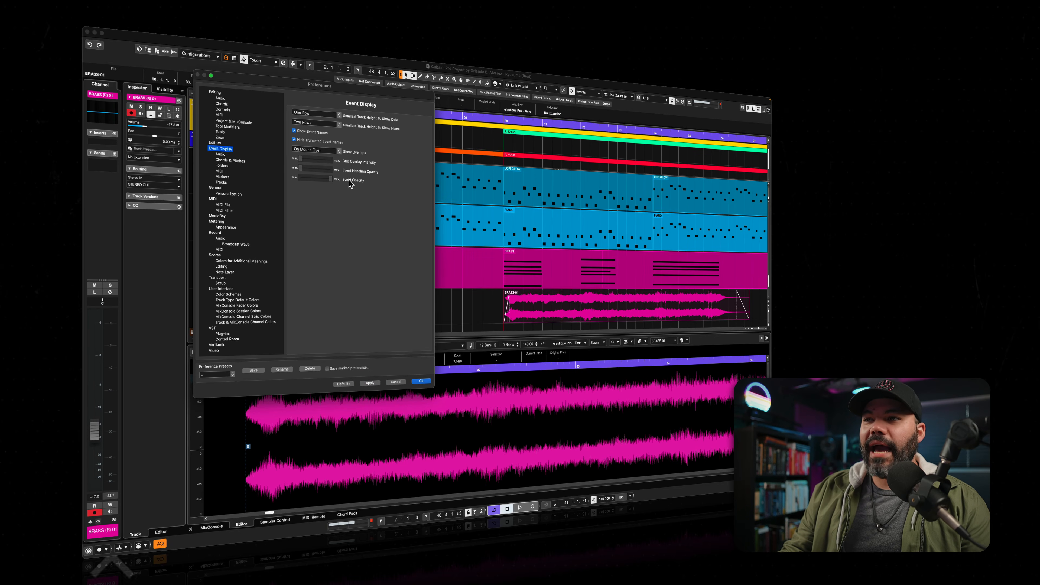
left_click(370, 384)
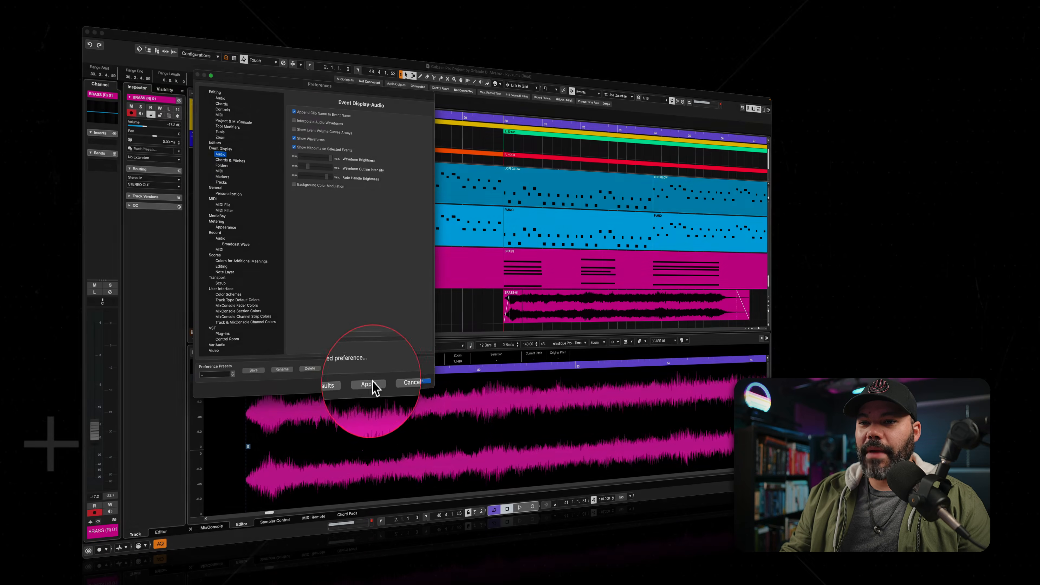
In the Event Display Audio preferences, apply a middle Waveform Brightness and compare Waveform Outline Intensity at maximum, ending at minimum
left_click(371, 383)
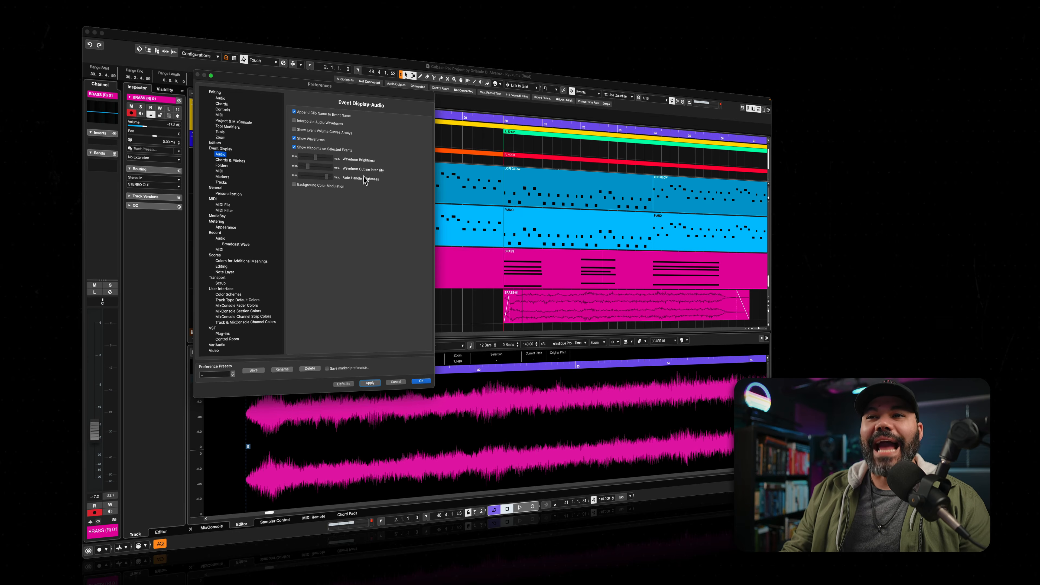
left_click_drag(308, 171, 329, 171)
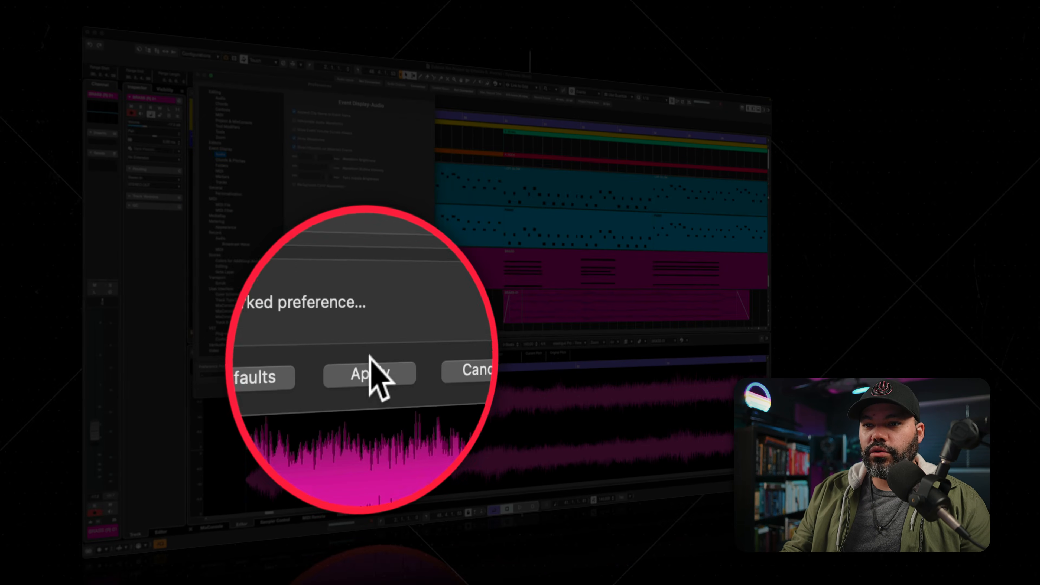
left_click(371, 379)
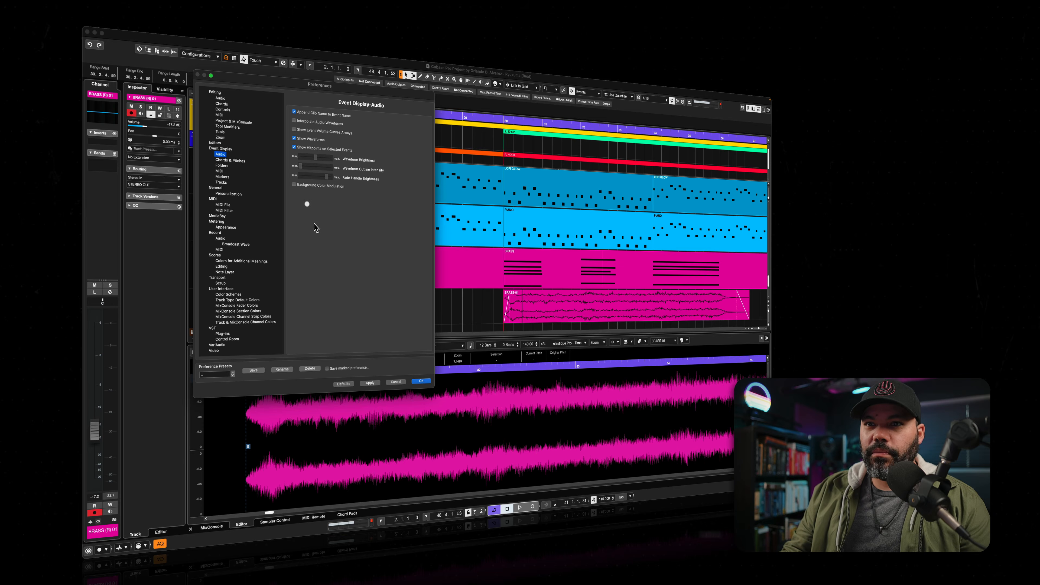
left_click(370, 383)
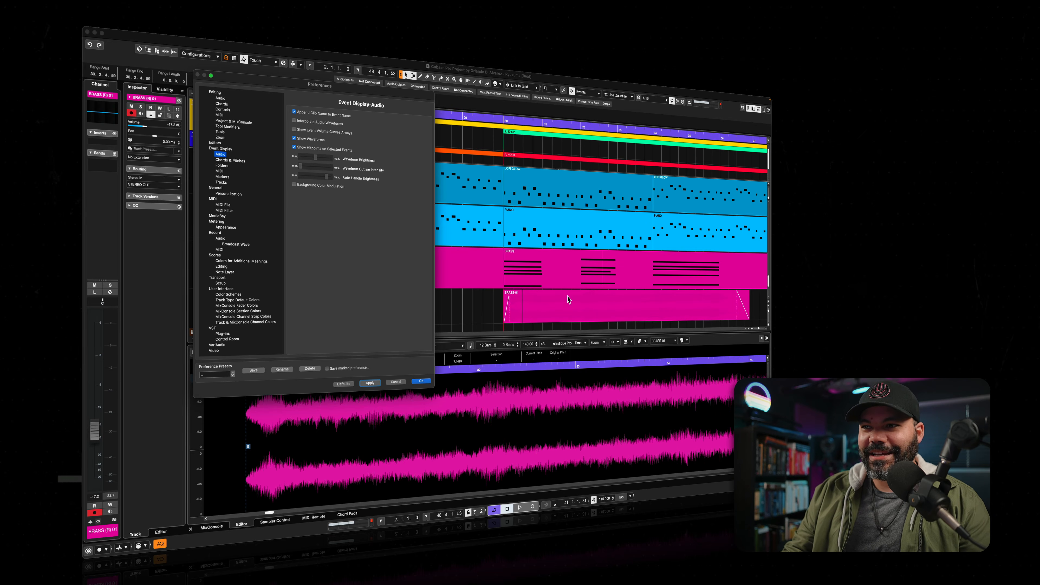
Lower Waveform Brightness in small stages from the middle toward a low level, applying each setting to the arrangement
left_click_drag(316, 157, 315, 158)
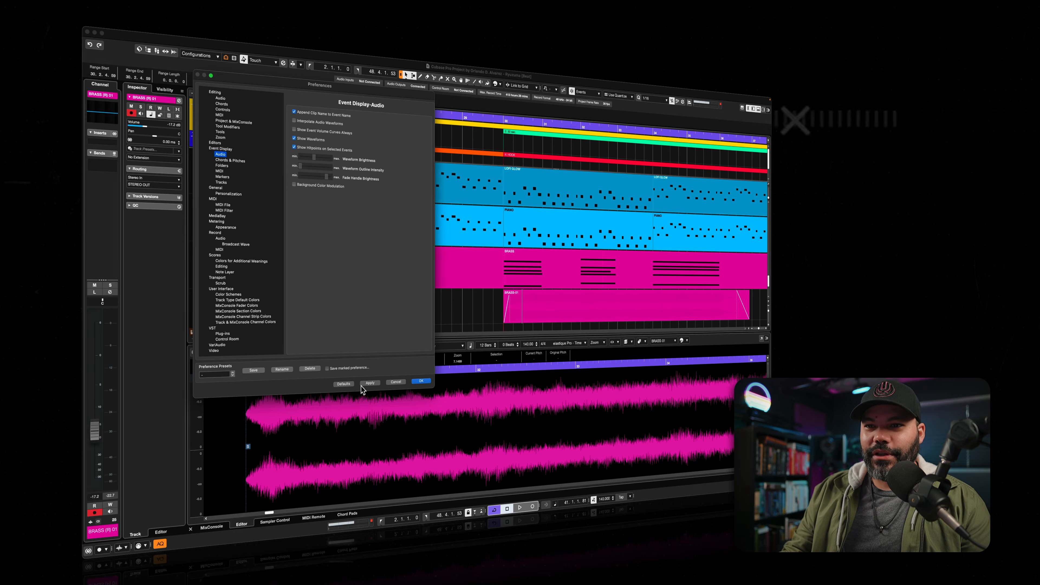
left_click(377, 383)
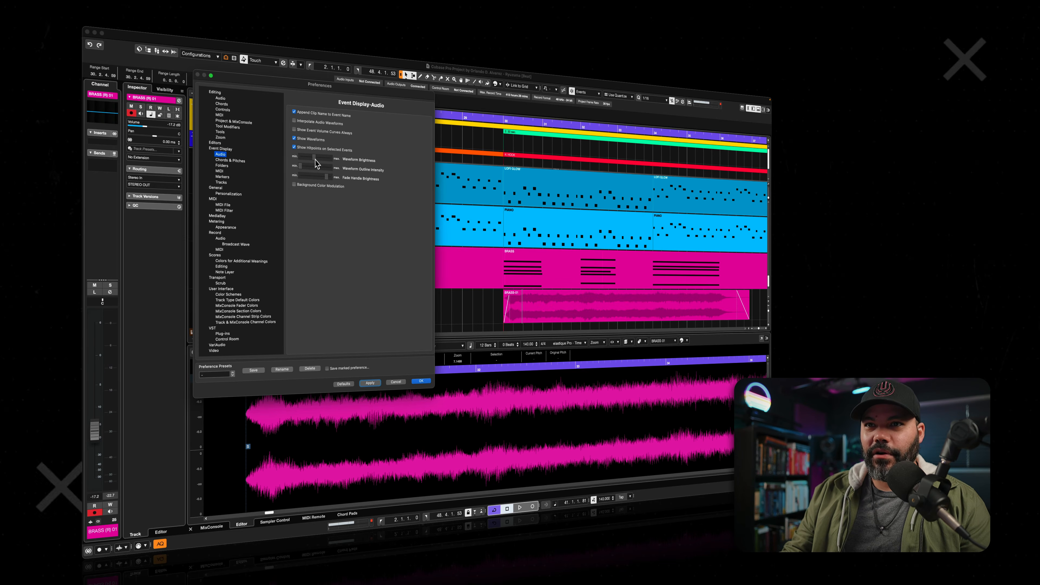
left_click_drag(316, 163, 322, 195)
left_click(371, 383)
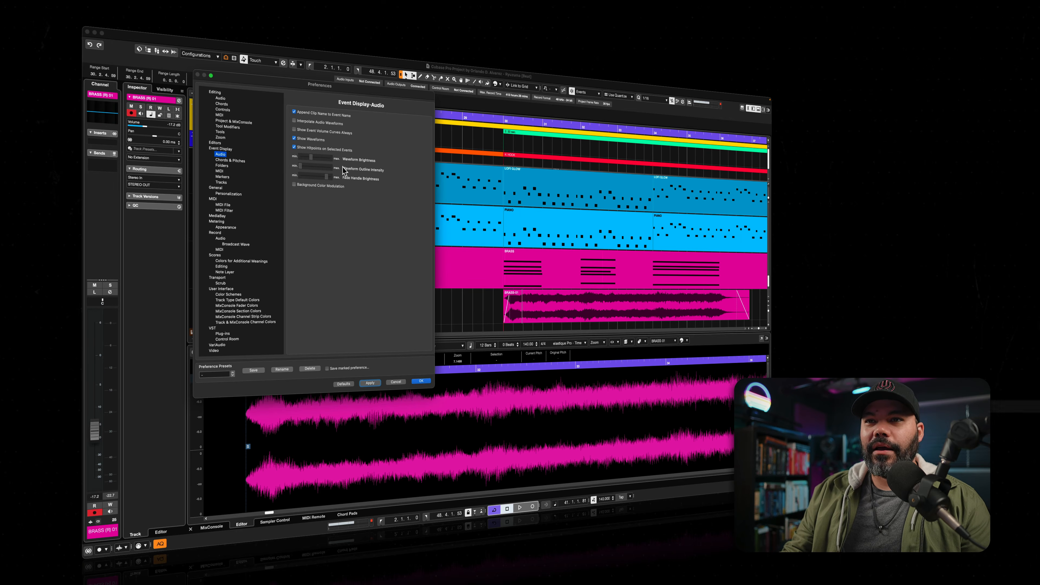
left_click_drag(301, 167, 299, 167)
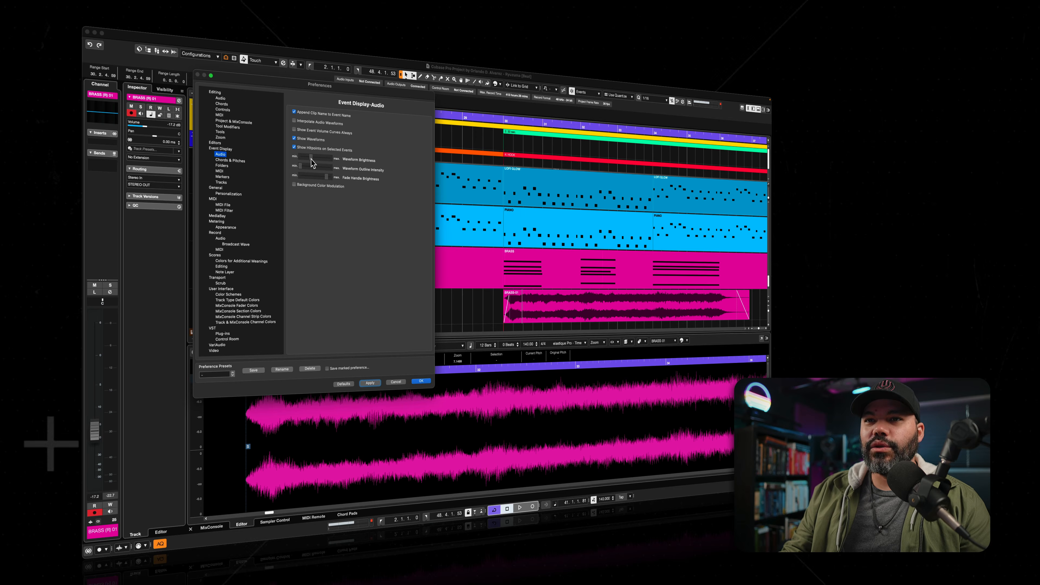
left_click(370, 384)
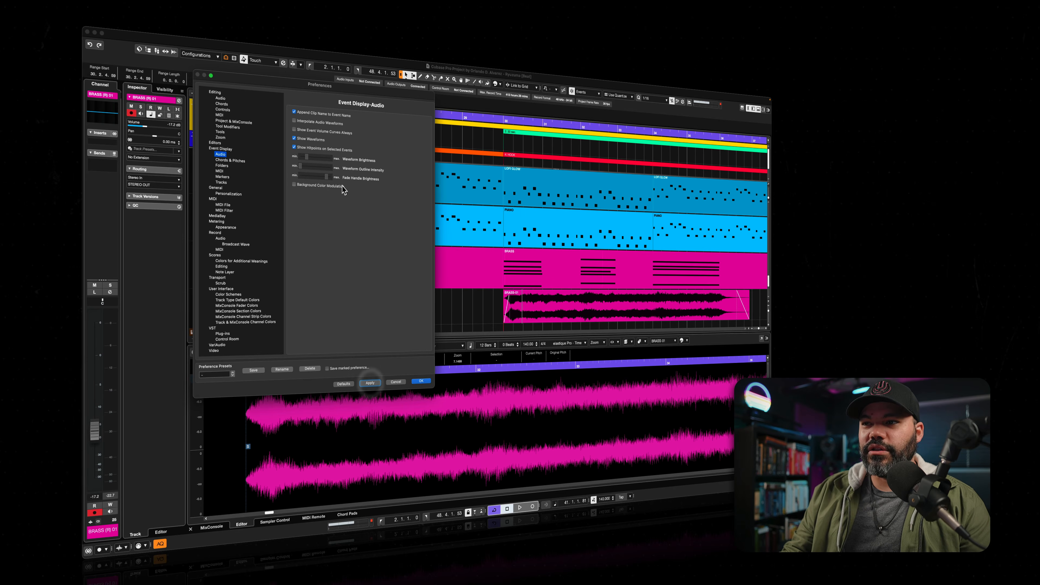
Try Waveform Brightness at a high level and at levels around the middle, applying each setting to the BRASS-01 event
left_click(368, 383)
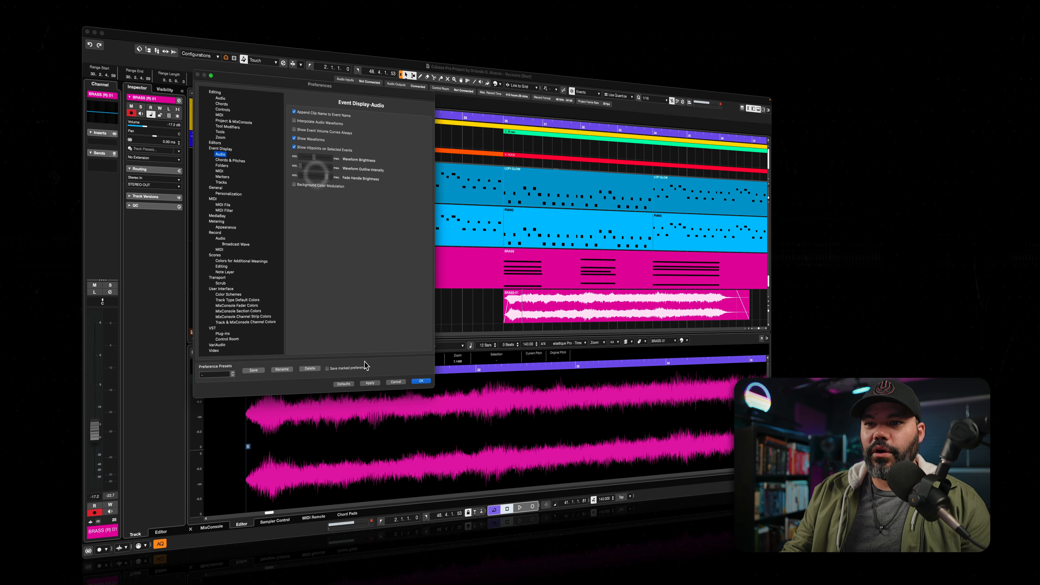
left_click(371, 384)
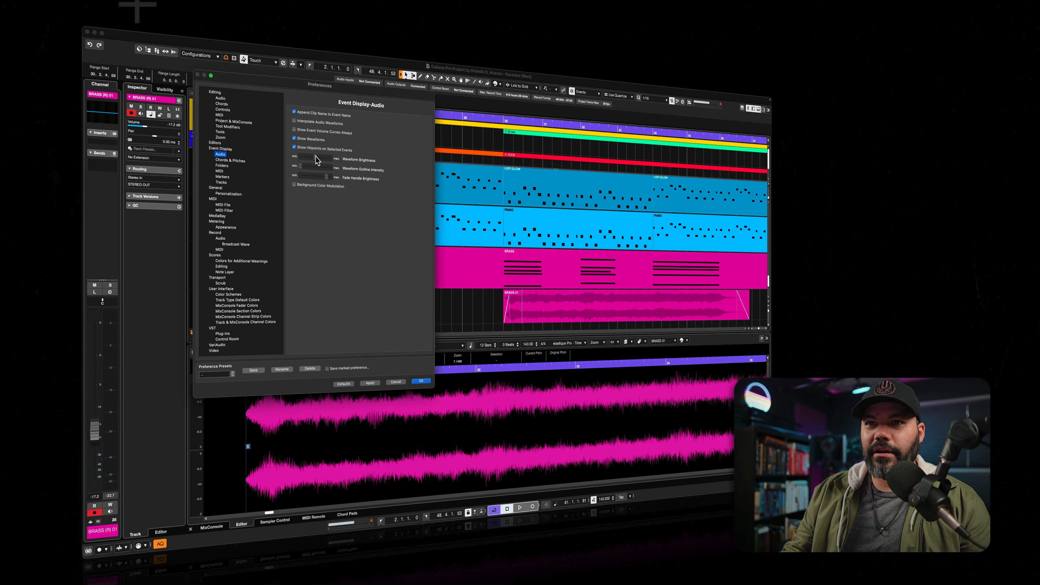
left_click(370, 383)
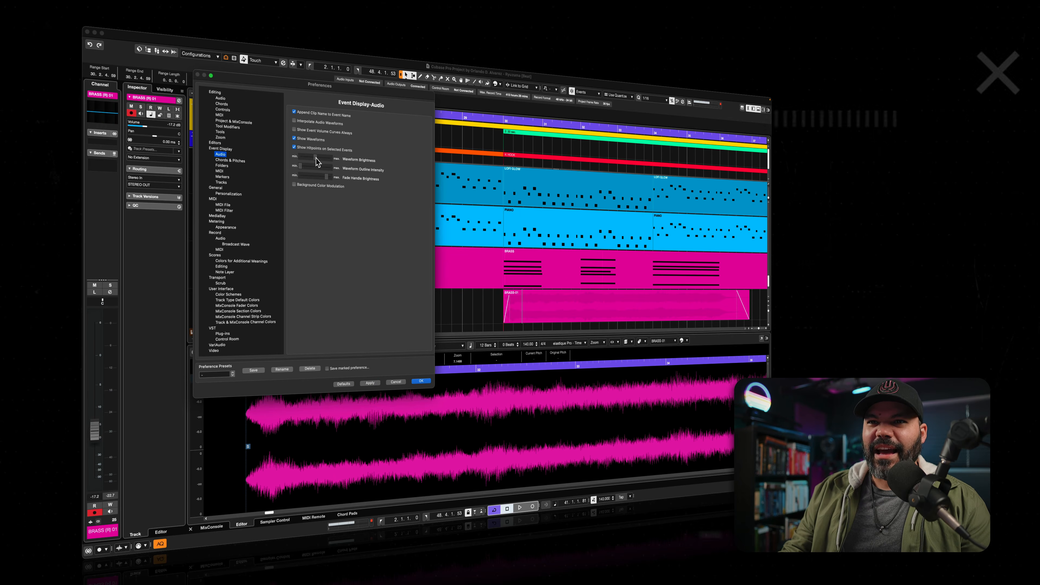
left_click(366, 383)
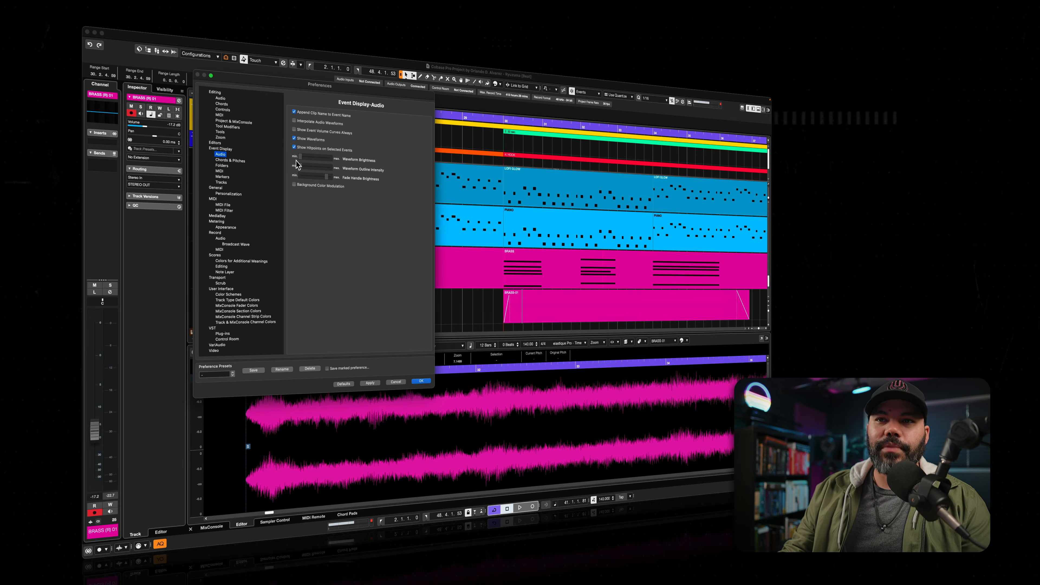
Compare Waveform Brightness near minimum and near maximum, and apply a low level
left_click(370, 382)
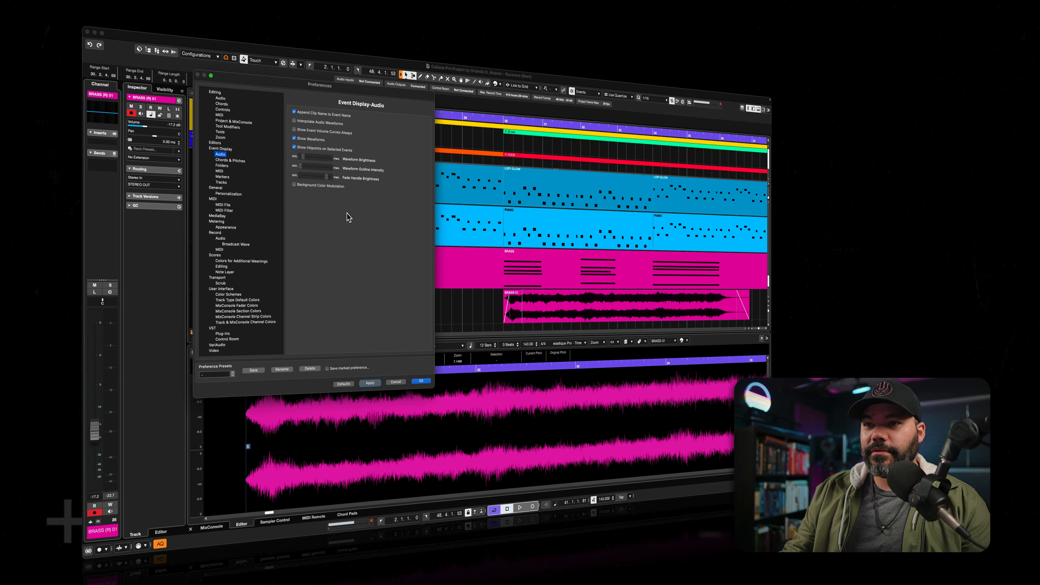
left_click_drag(304, 158, 330, 158)
left_click(371, 383)
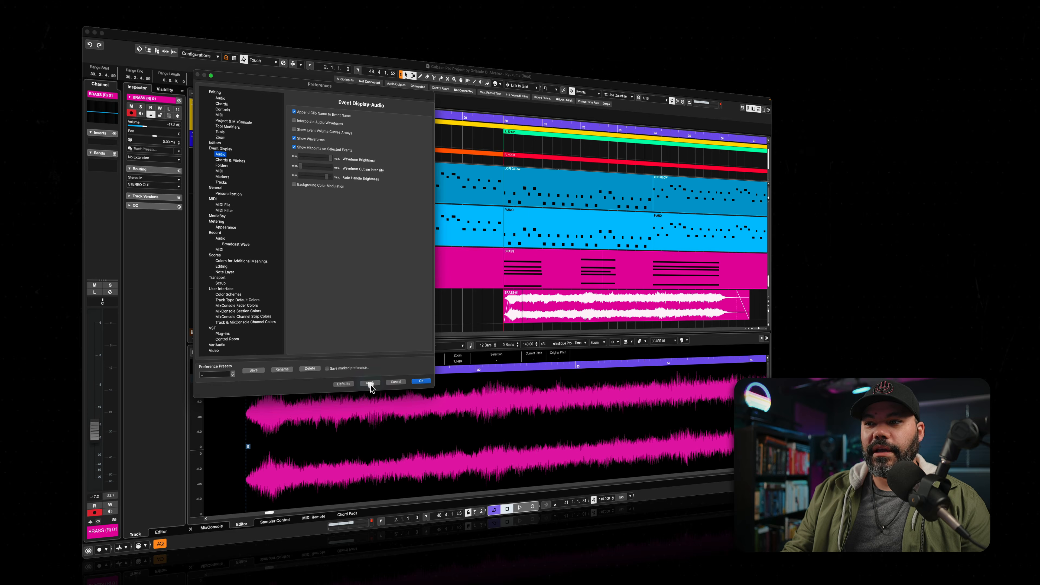
left_click(325, 160)
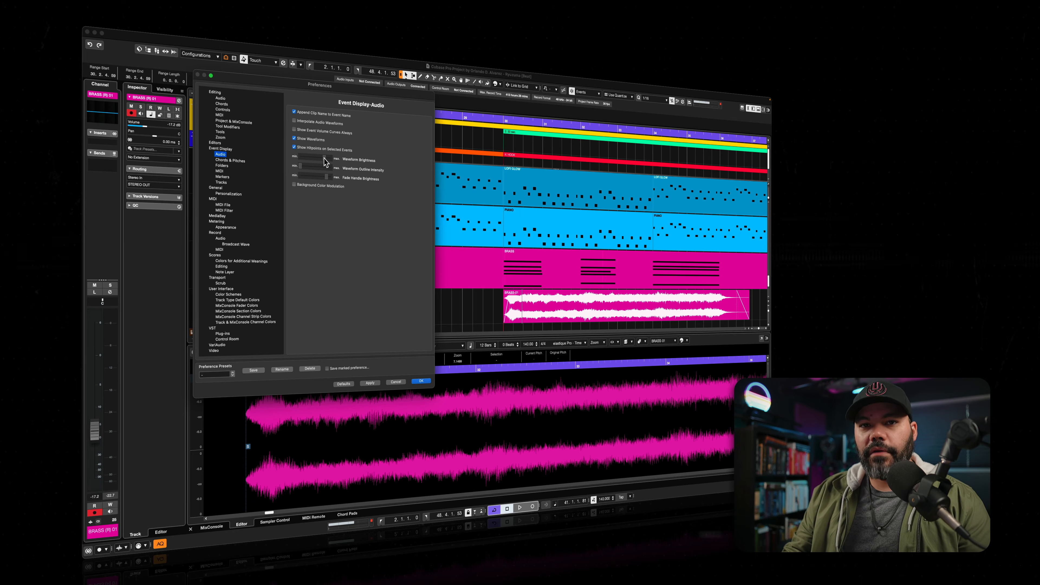
left_click(305, 159)
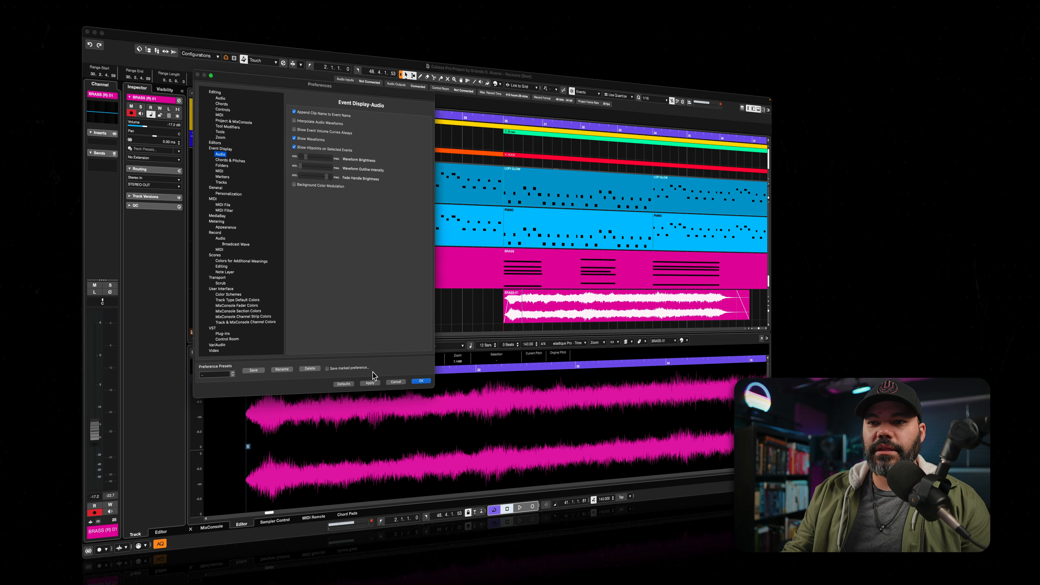
left_click(374, 384)
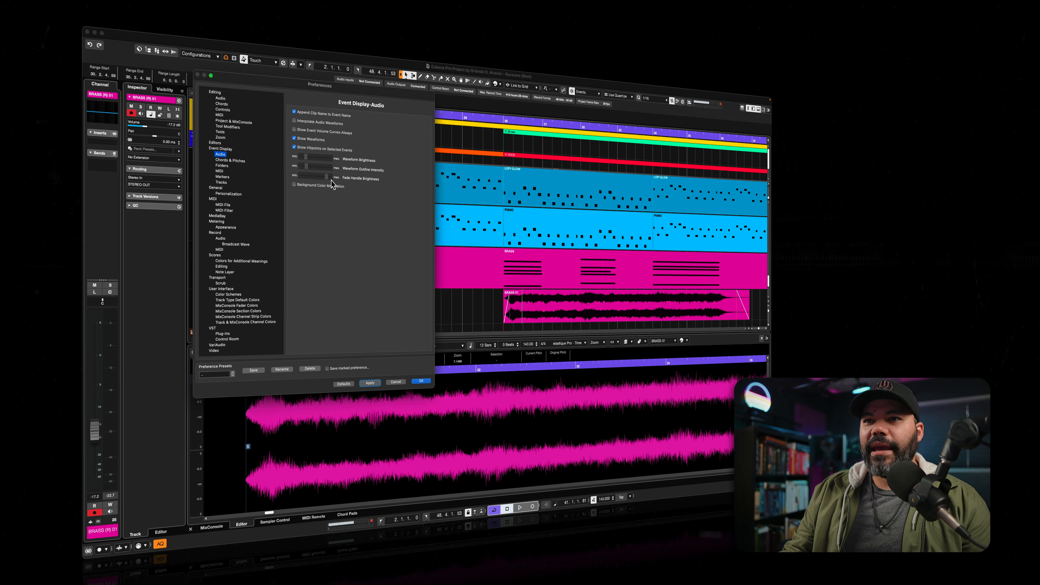
Try Fade Handle Brightness at low and near-minimum levels, return it to a high level, apply it and confirm the preferences
left_click_drag(328, 178, 306, 178)
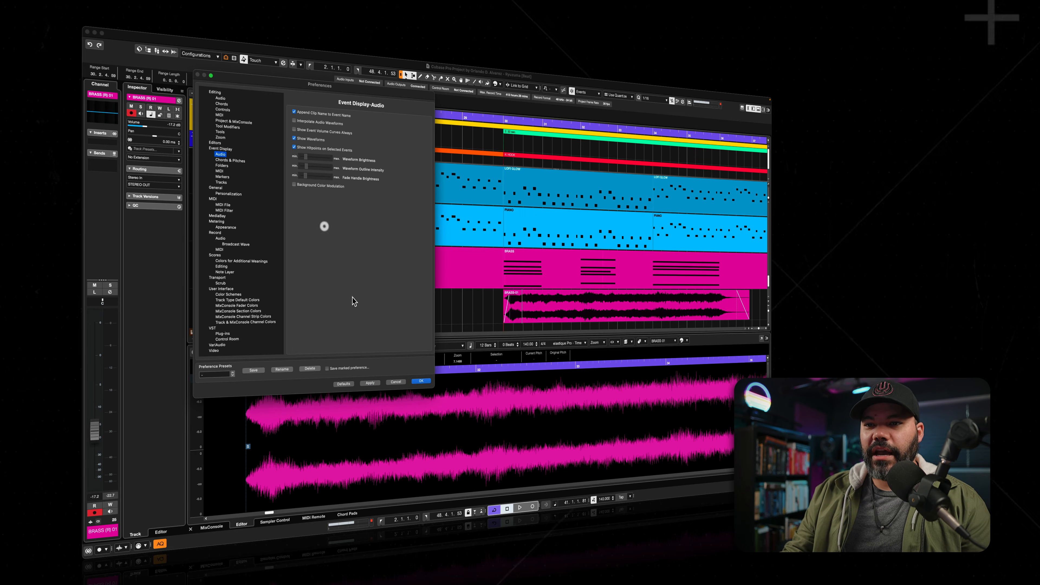
left_click(371, 383)
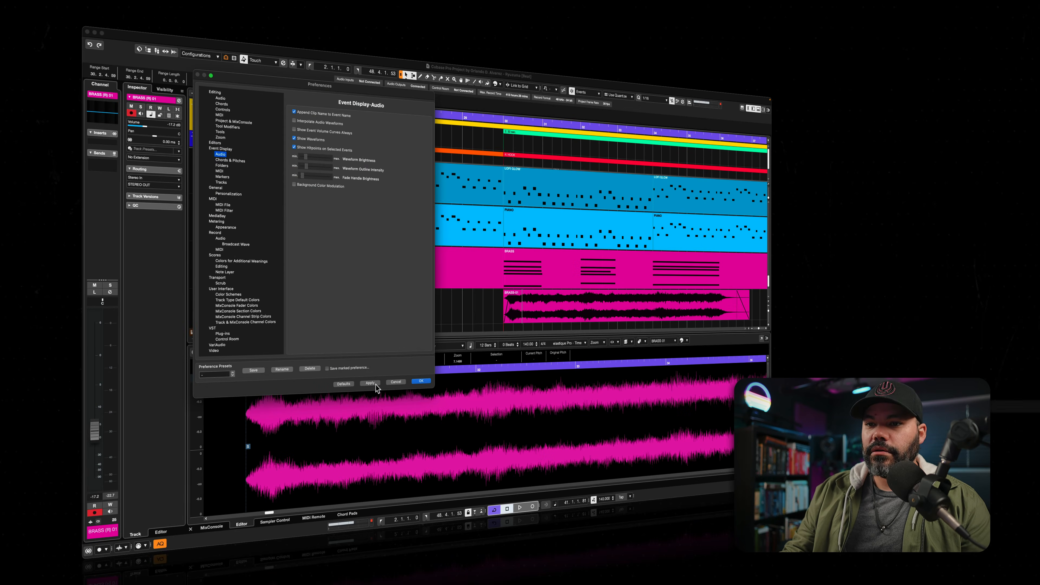
left_click(374, 383)
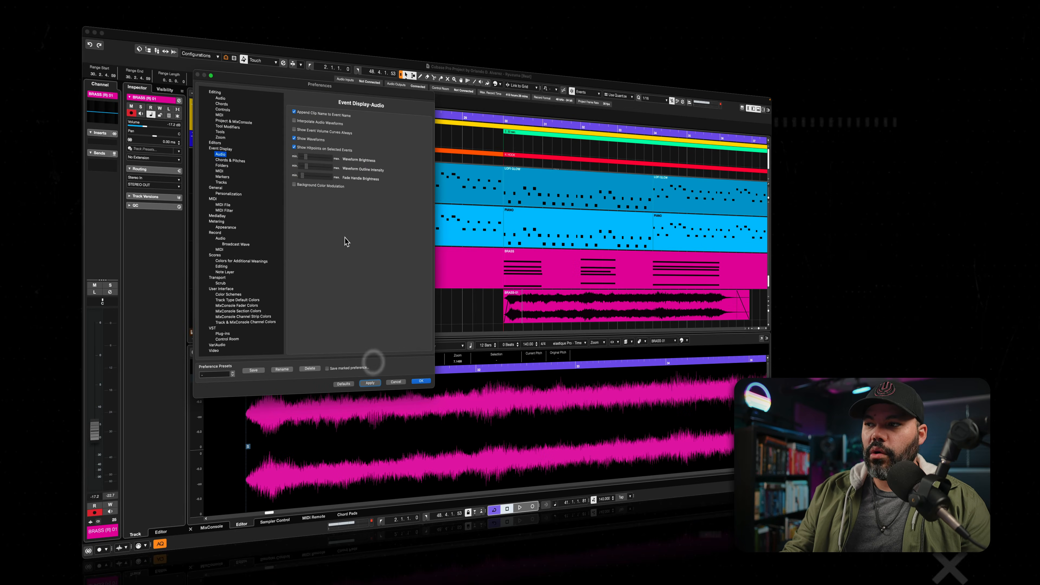
left_click(328, 177)
left_click(369, 383)
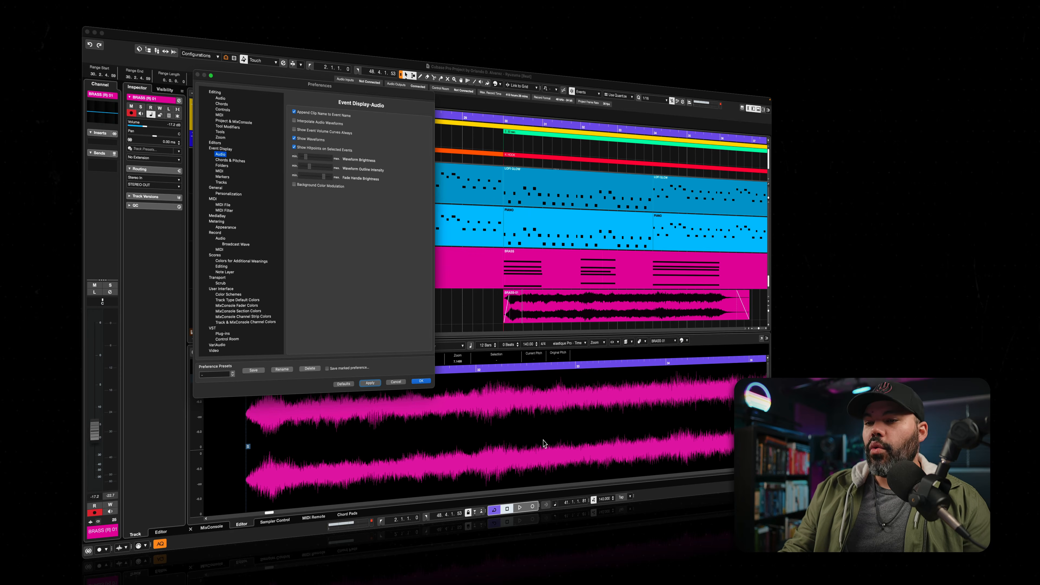
left_click(420, 381)
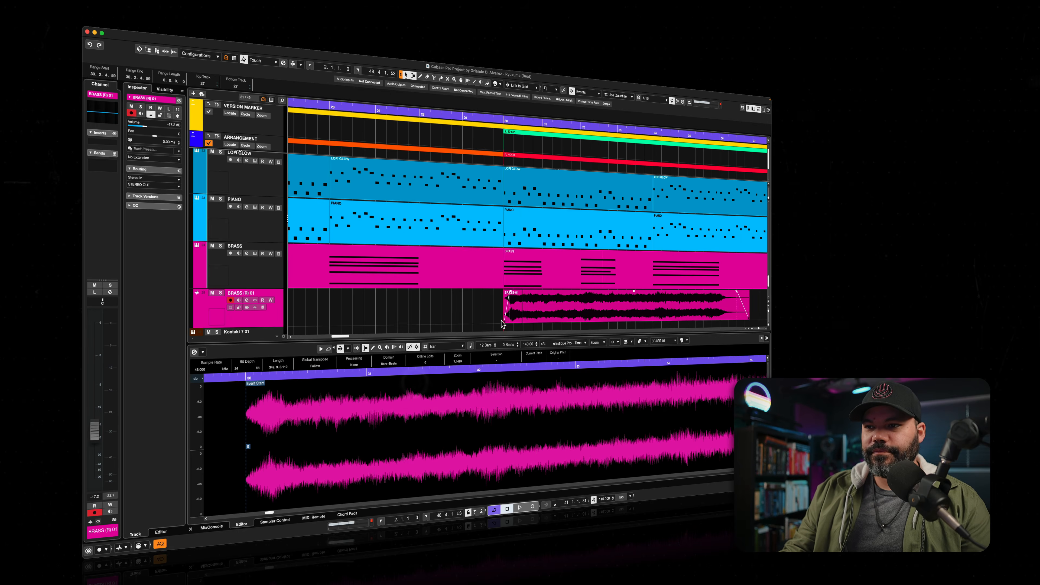
Try Lime 3 and Light Blue 5 as the color of the BRASS-01 audio event, and deselect it
left_click(547, 312)
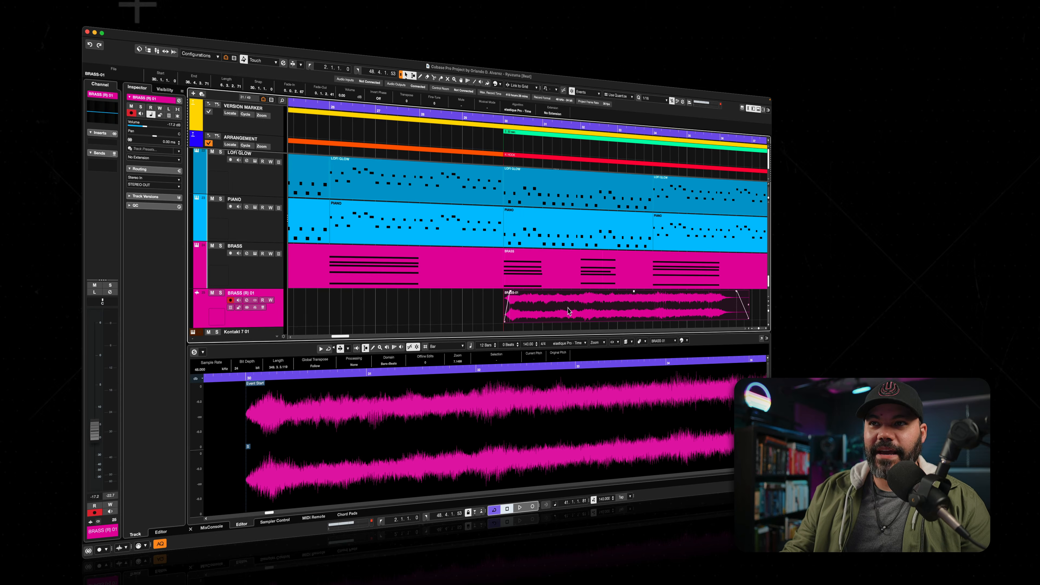
left_click(487, 83)
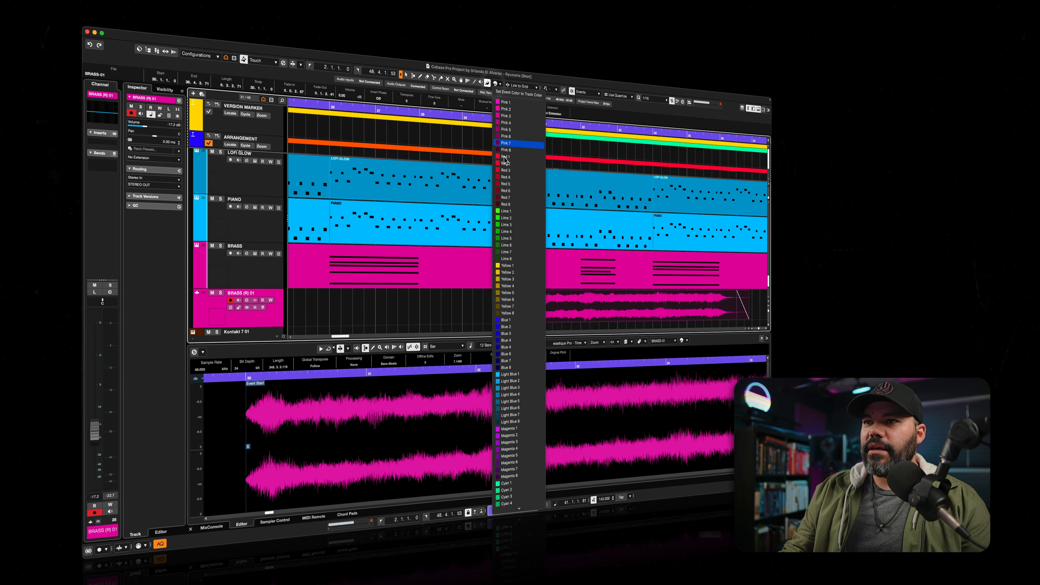
left_click(508, 225)
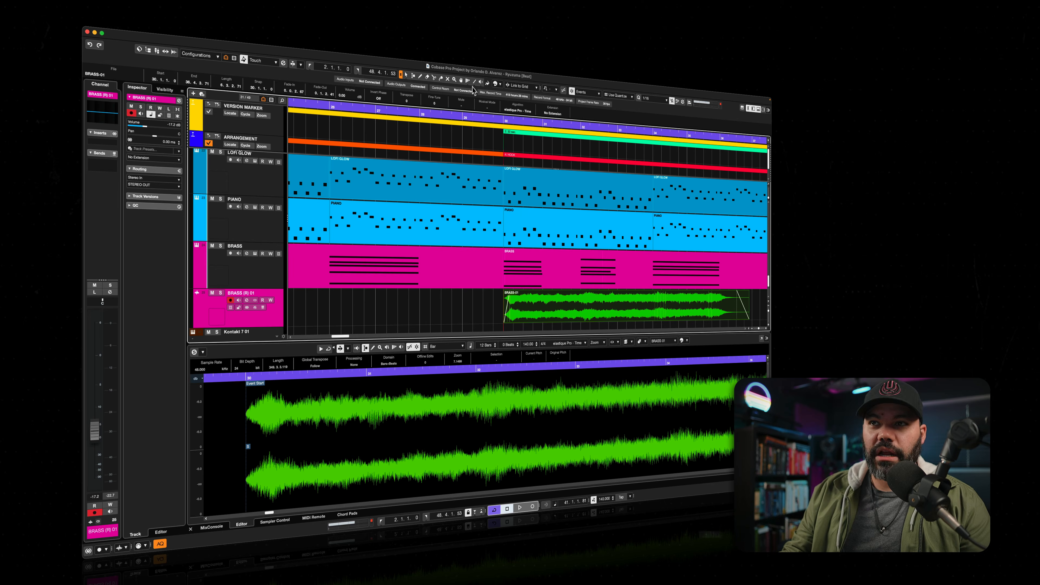
left_click(493, 84)
left_click(515, 401)
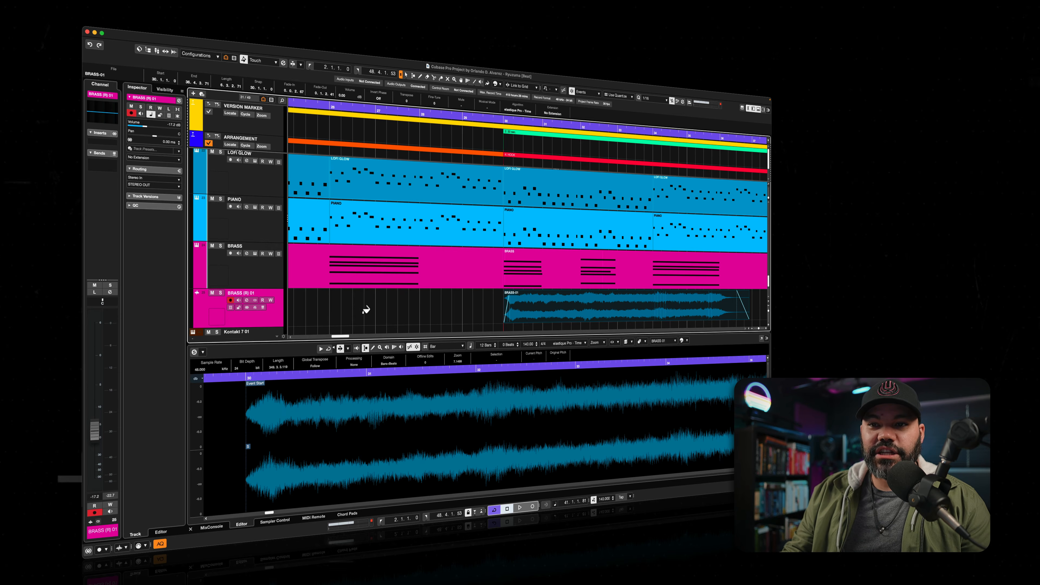
key("1")
left_click(463, 319)
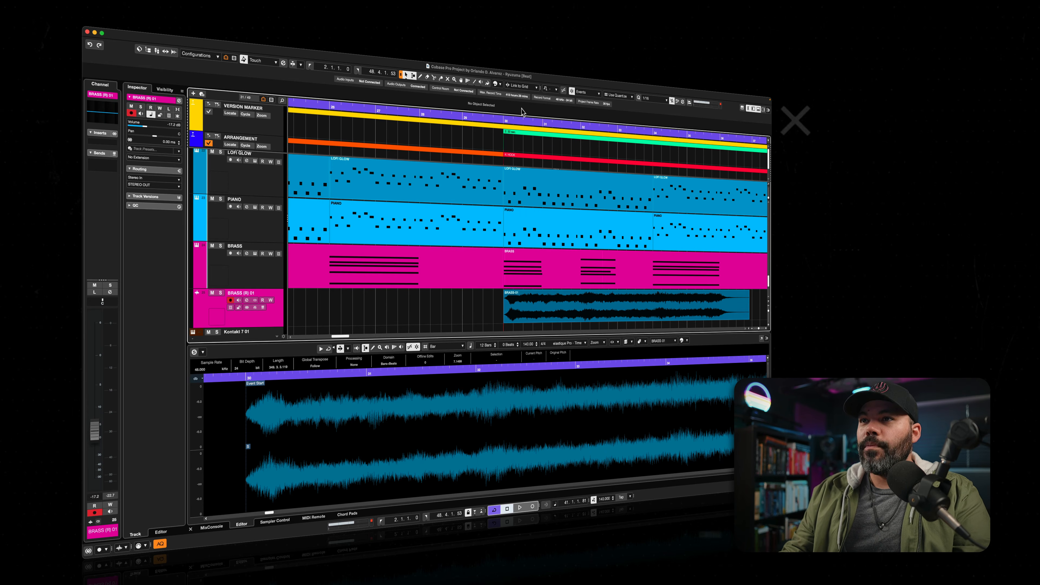
Try Lime 1 as the color of the BRASS (R) 01 track and give its audio event the same color
left_click(500, 84)
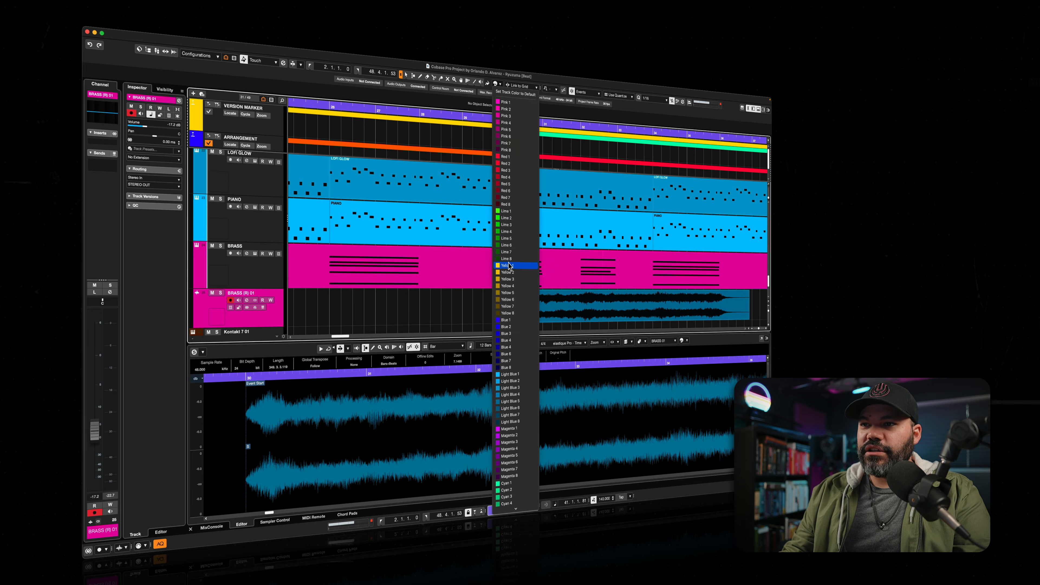
left_click(504, 211)
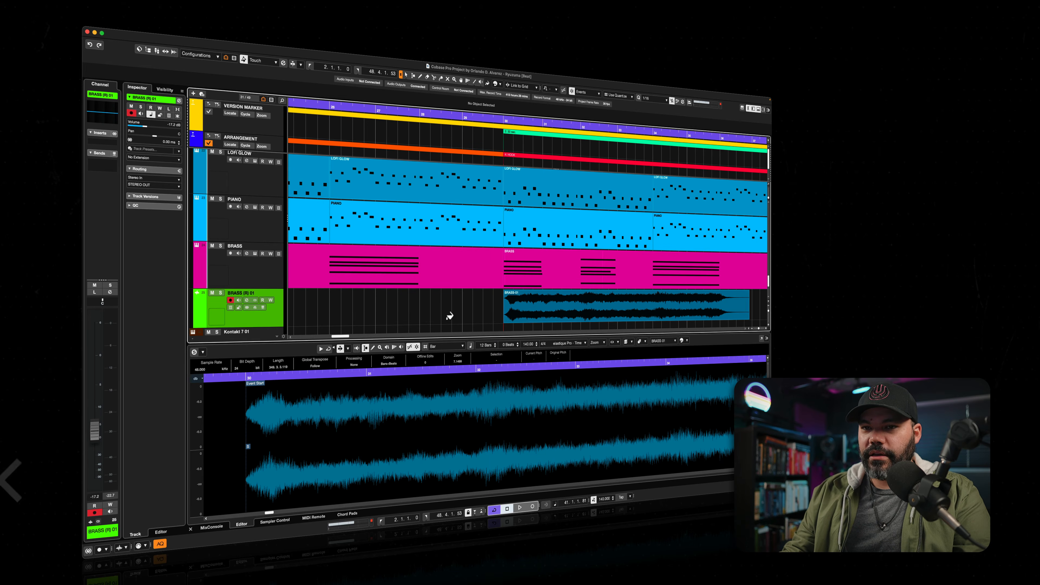
left_click(555, 309)
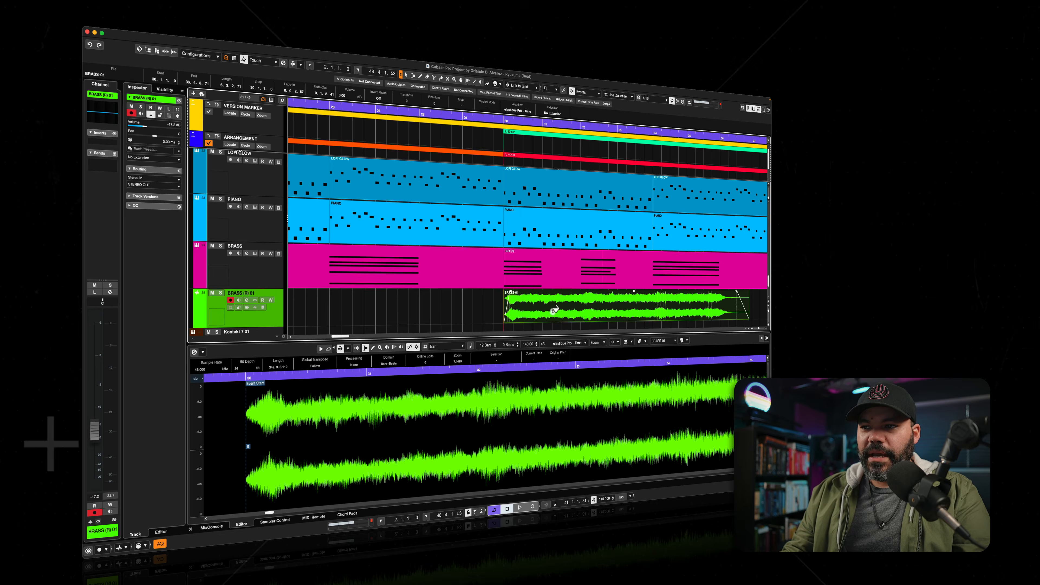
left_click(458, 310)
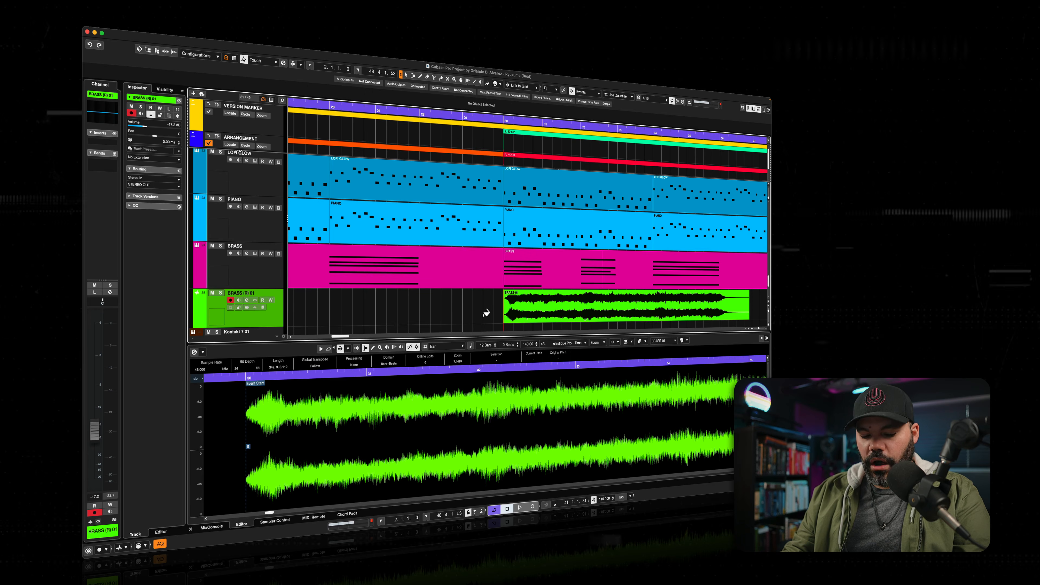
Compare the BRASS-01 event selected and deselected, and undo the track and event color changes
left_click(563, 316)
left_click(492, 318)
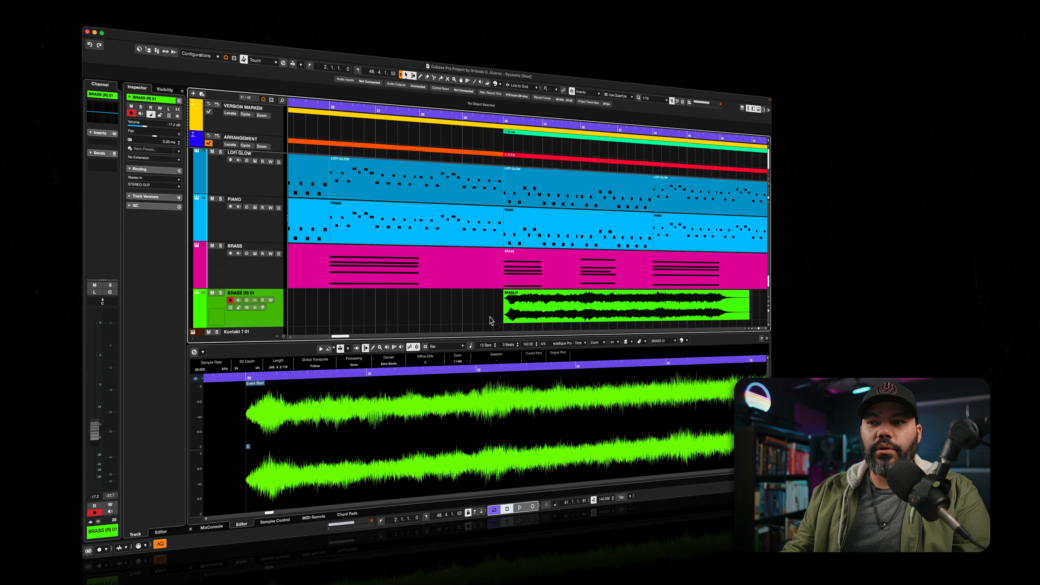
left_click(571, 311)
left_click(495, 314)
left_click(558, 313)
left_click(557, 326)
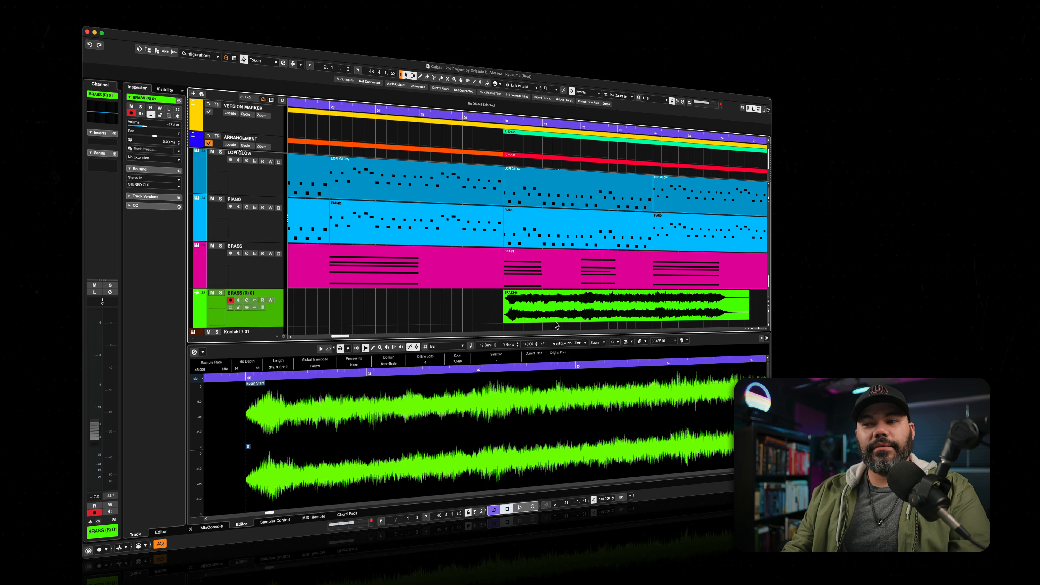
left_click(556, 314)
left_click(484, 314)
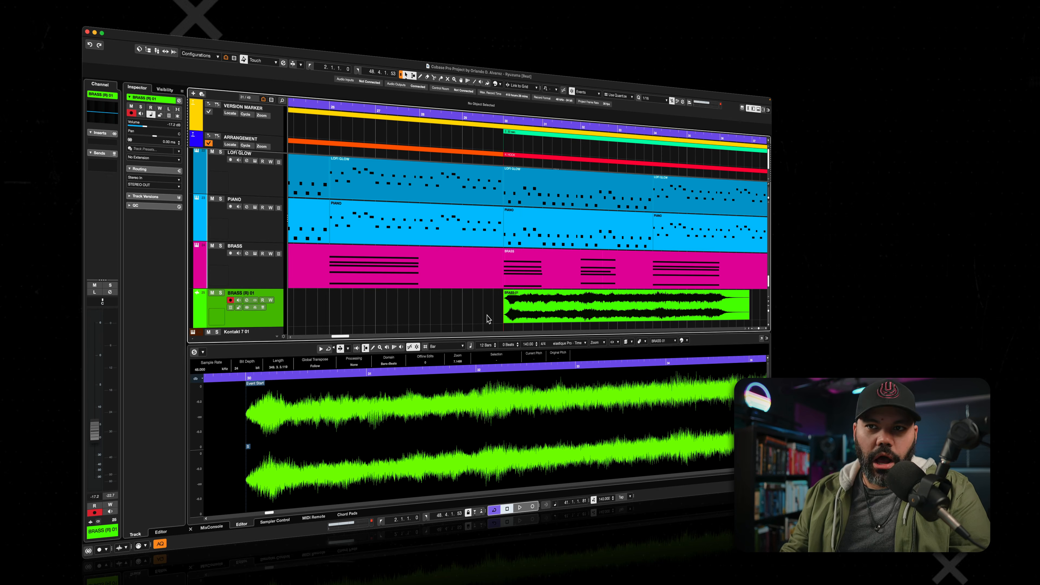
key("super+z")
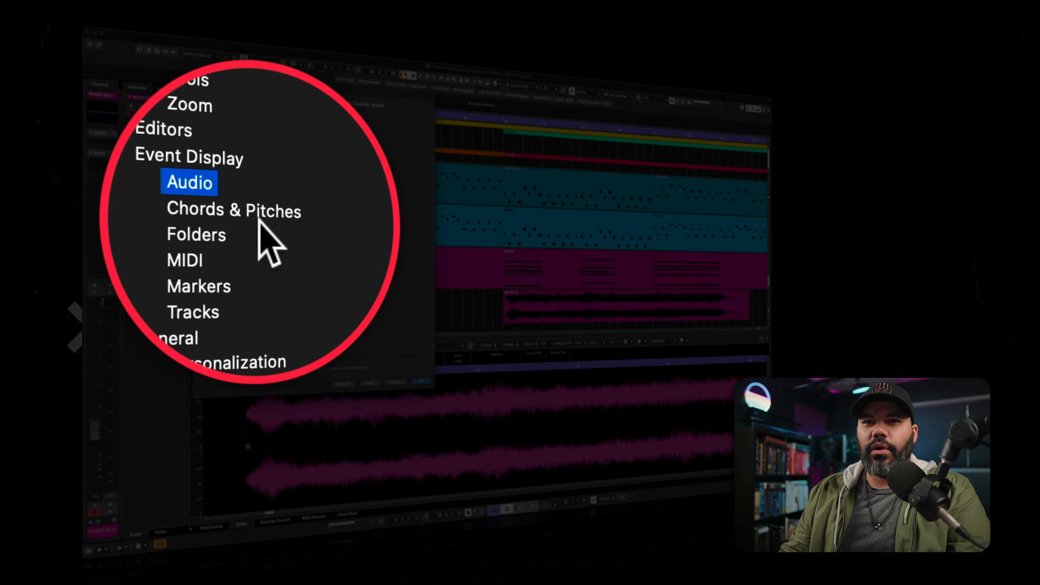
Open the MIDI event display preferences, move the dialog clear of the notes, raise Note Brightness to a high level and apply it
left_click(221, 172)
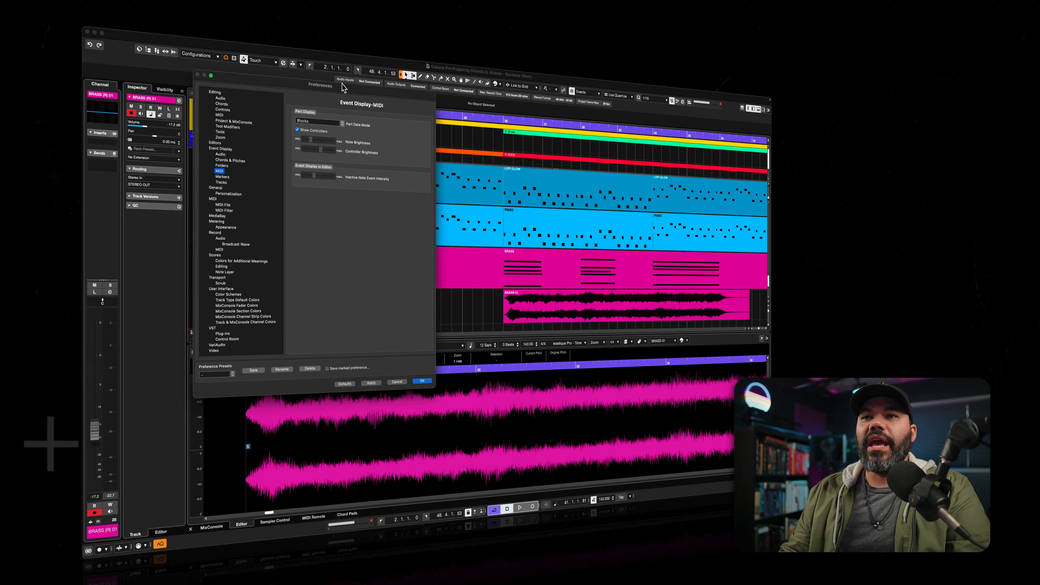
left_click_drag(343, 87, 334, 123)
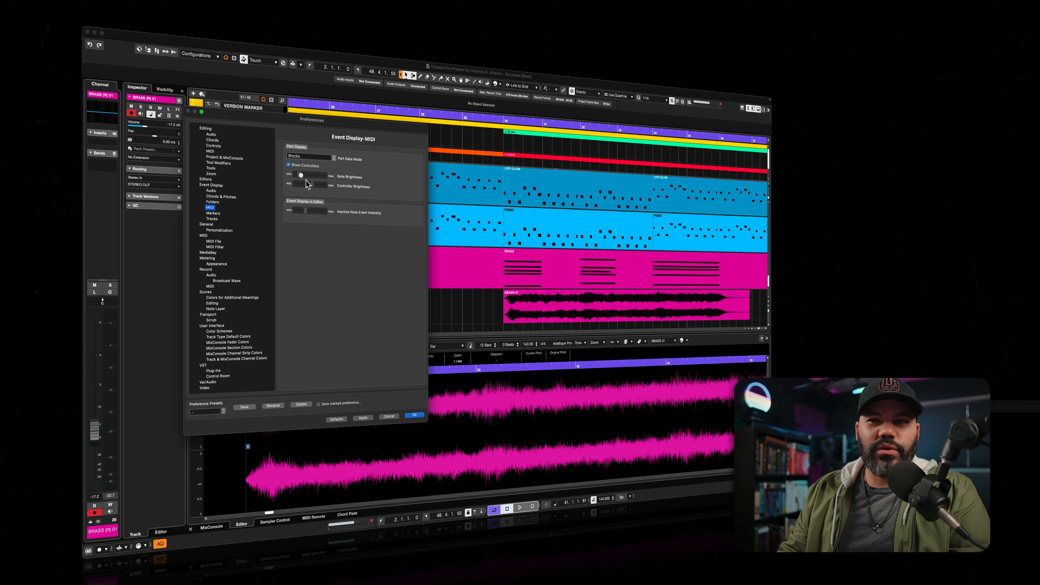
left_click_drag(299, 174, 322, 175)
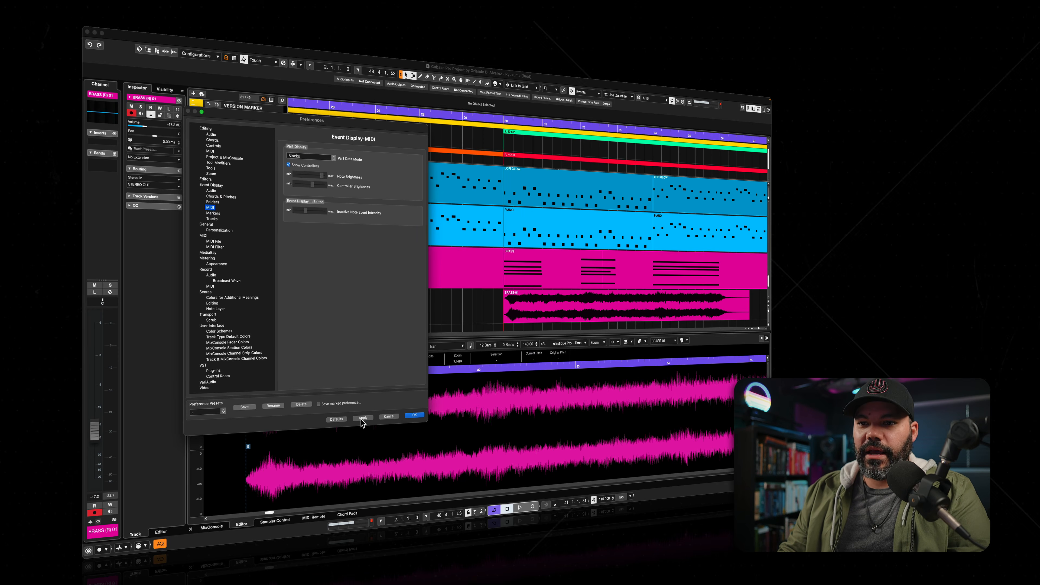
left_click(363, 418)
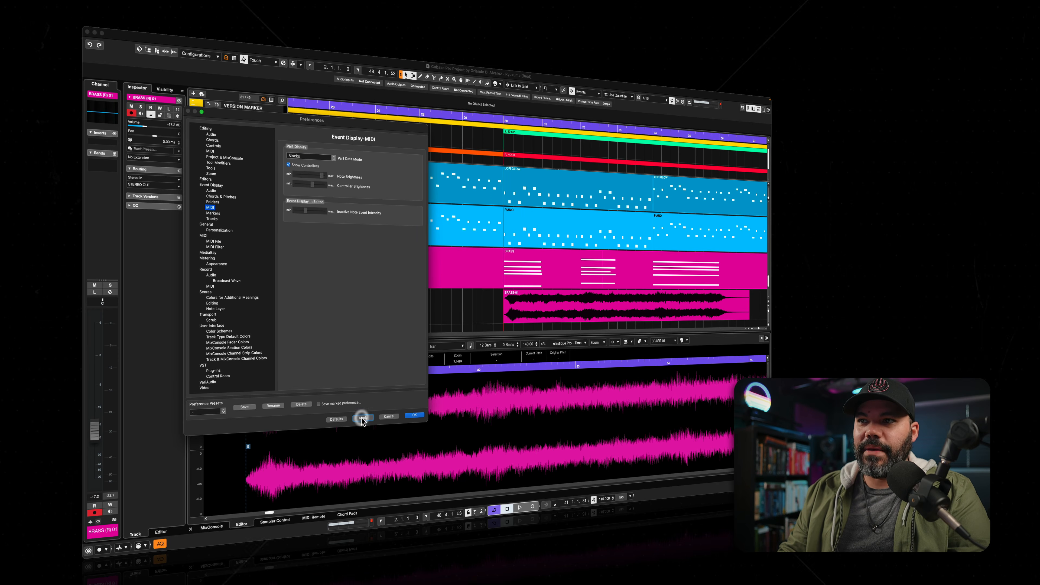
Try Controller Brightness at a low level and a higher level, applying each
left_click_drag(313, 185, 302, 184)
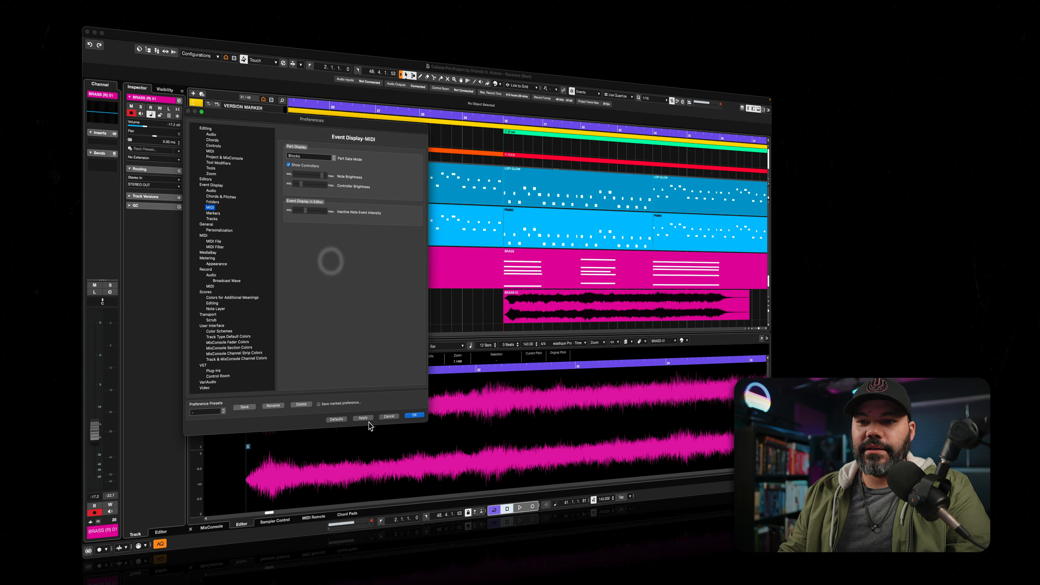
left_click(361, 419)
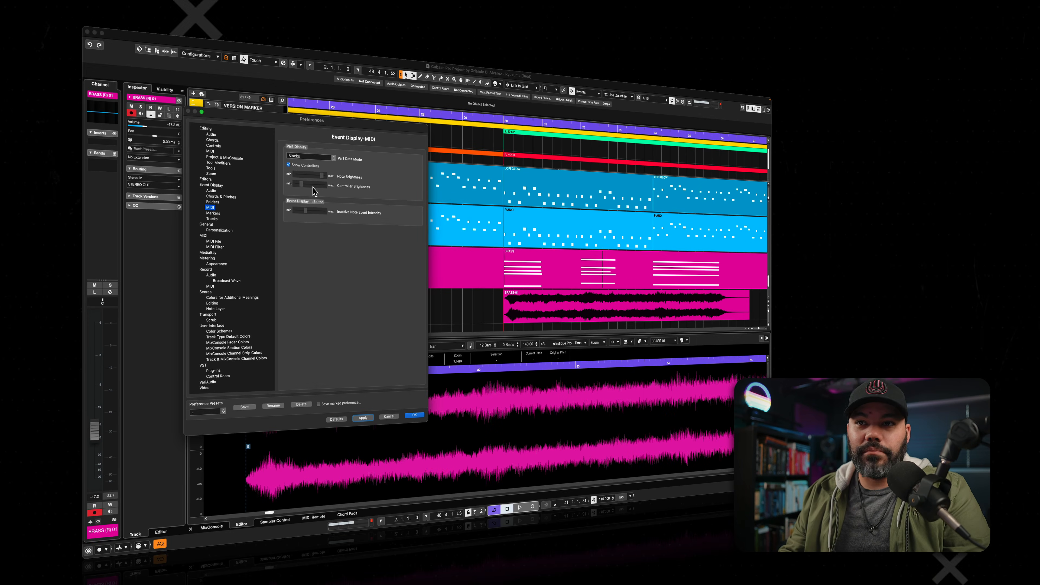
left_click_drag(301, 184, 322, 196)
left_click(362, 417)
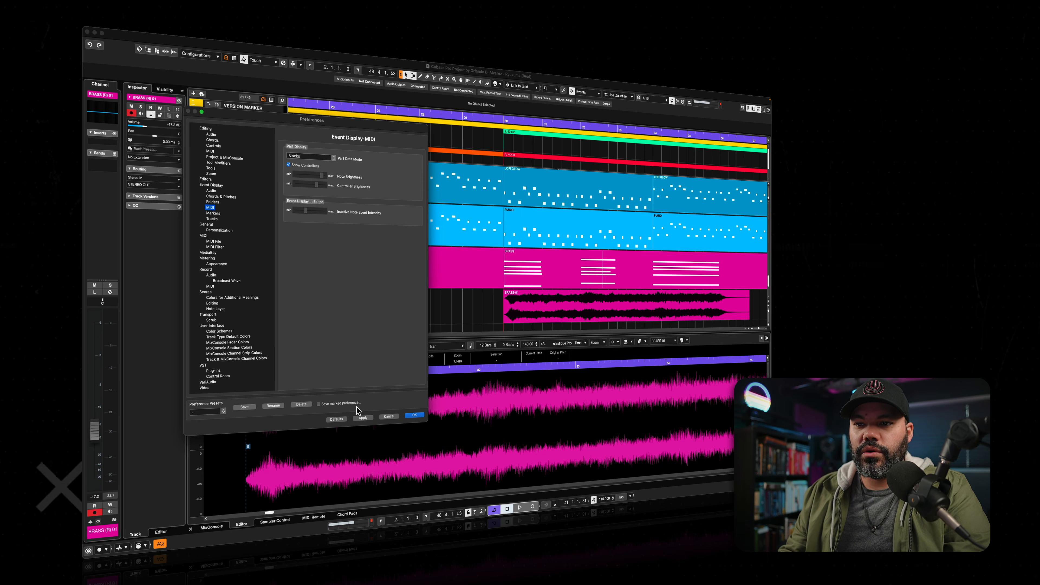
left_click(361, 418)
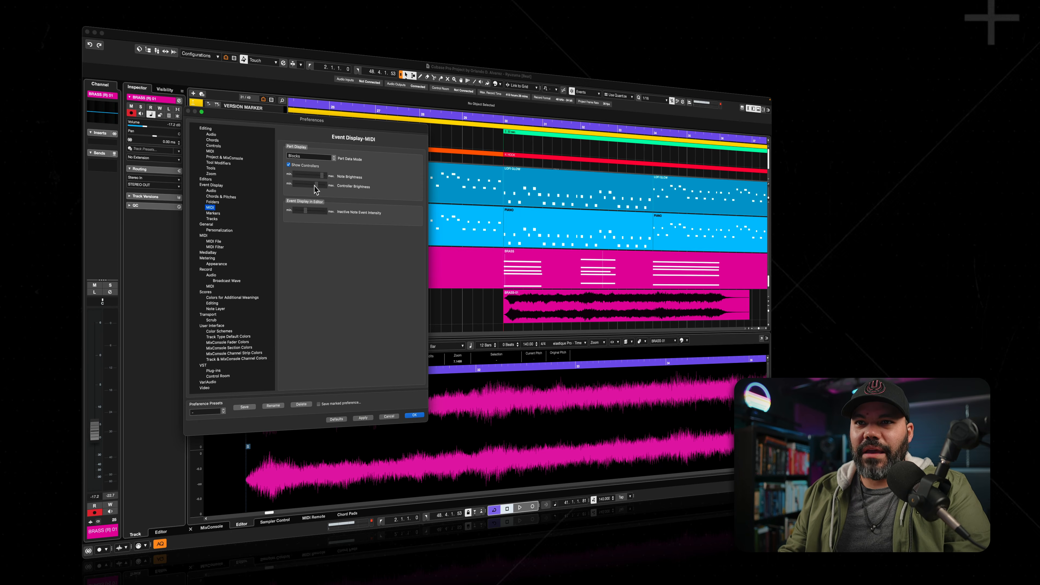
Return Controller Brightness to a medium level and Note Brightness to a low level, toggle Show Controllers off and on, and apply
left_click(314, 187)
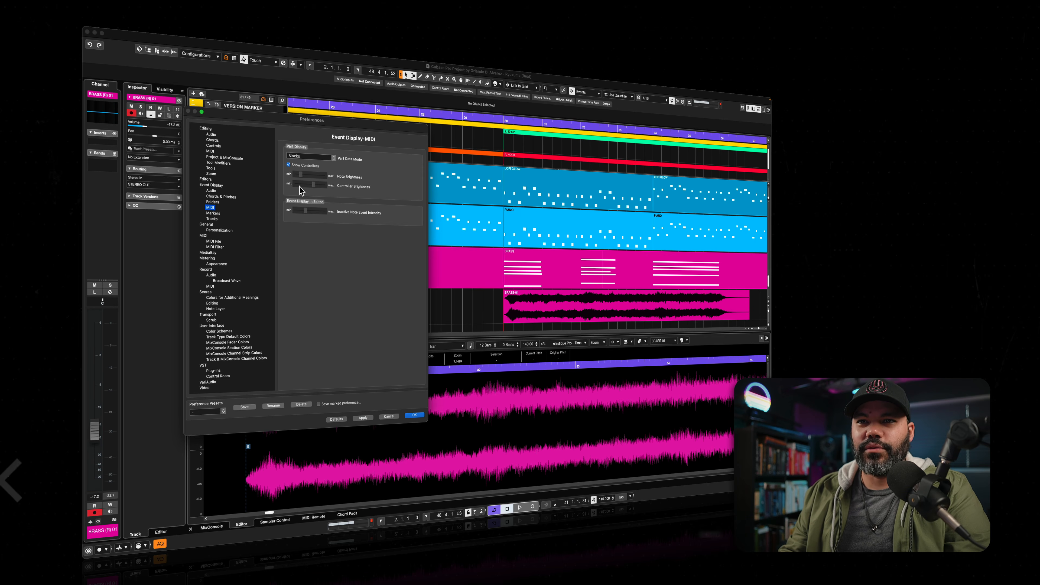
left_click(364, 418)
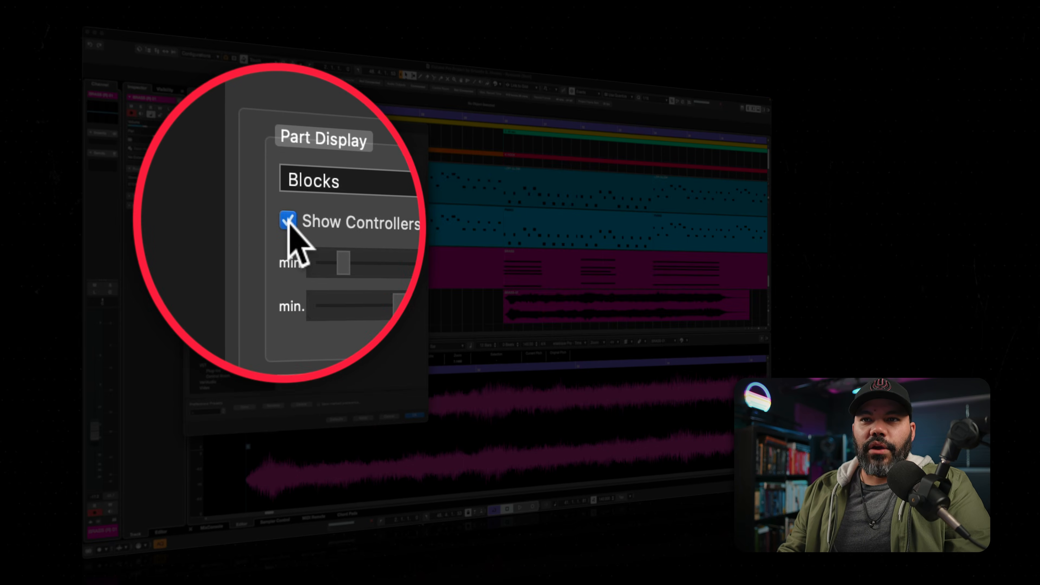
left_click(288, 165)
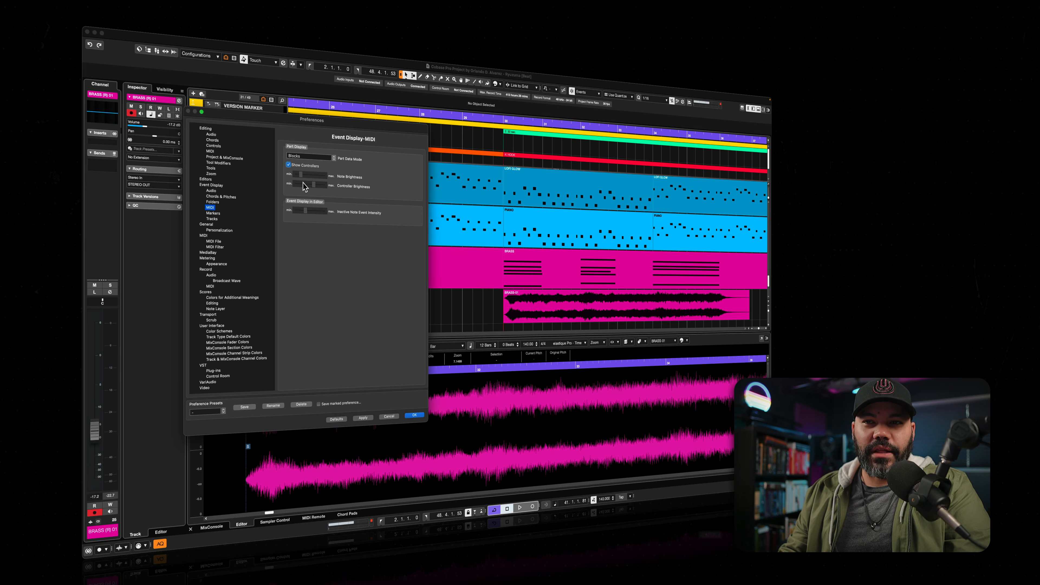
left_click(363, 417)
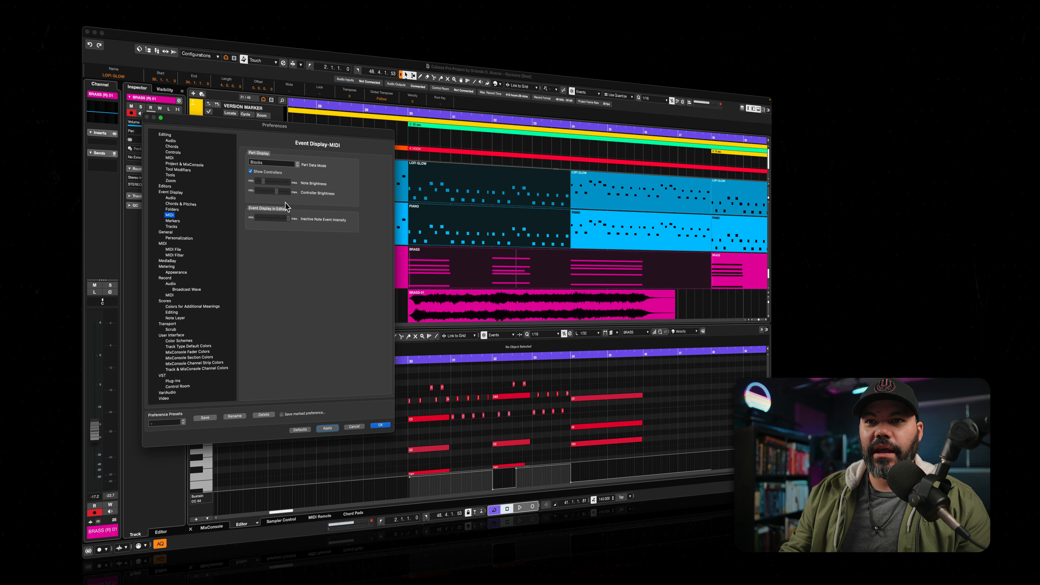
Try Inactive Note Event Intensity at maximum, lower it to a low level, apply it and confirm the preferences
left_click(327, 428)
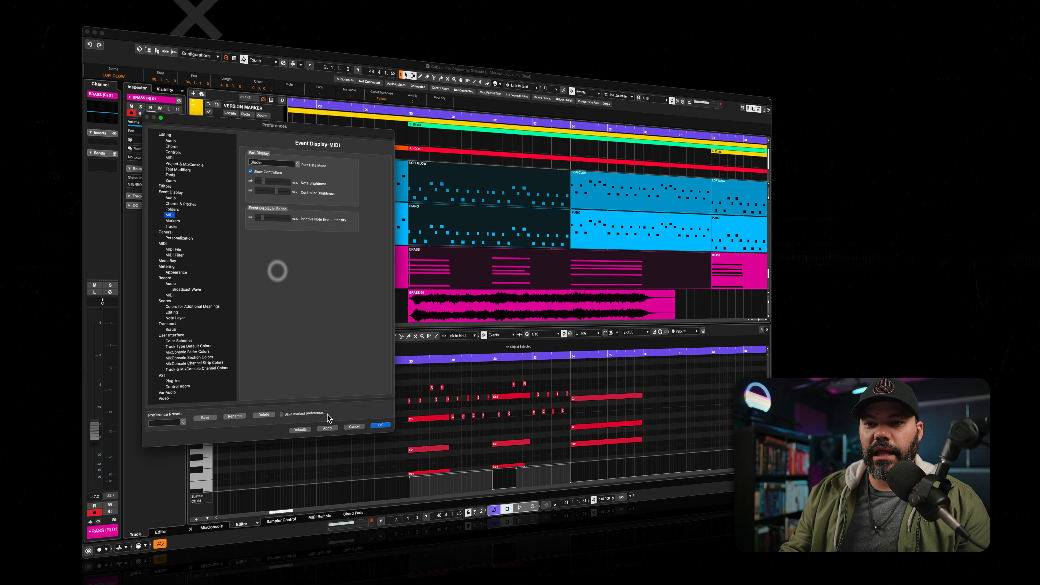
left_click(328, 428)
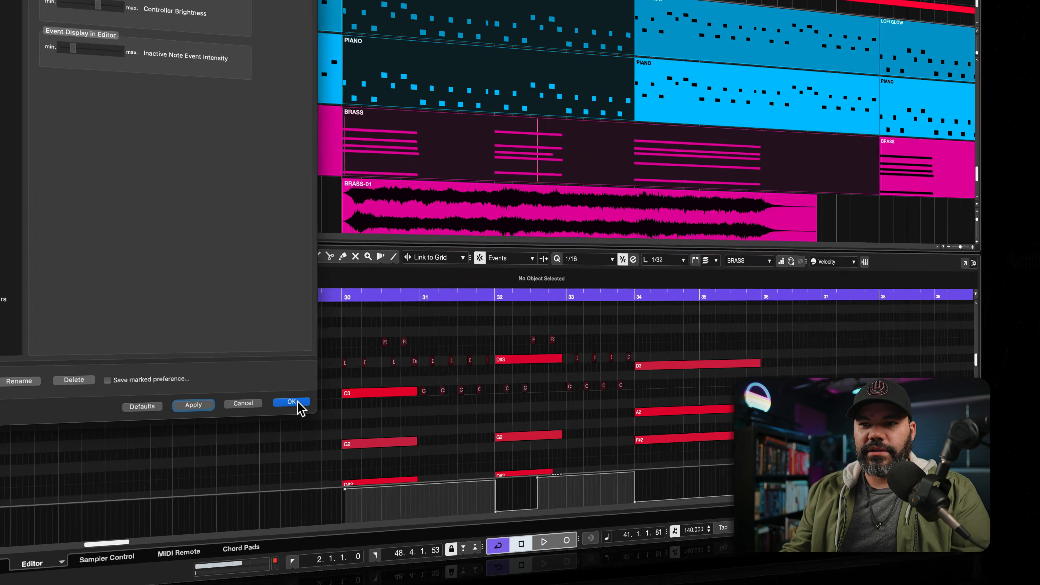
left_click(298, 403)
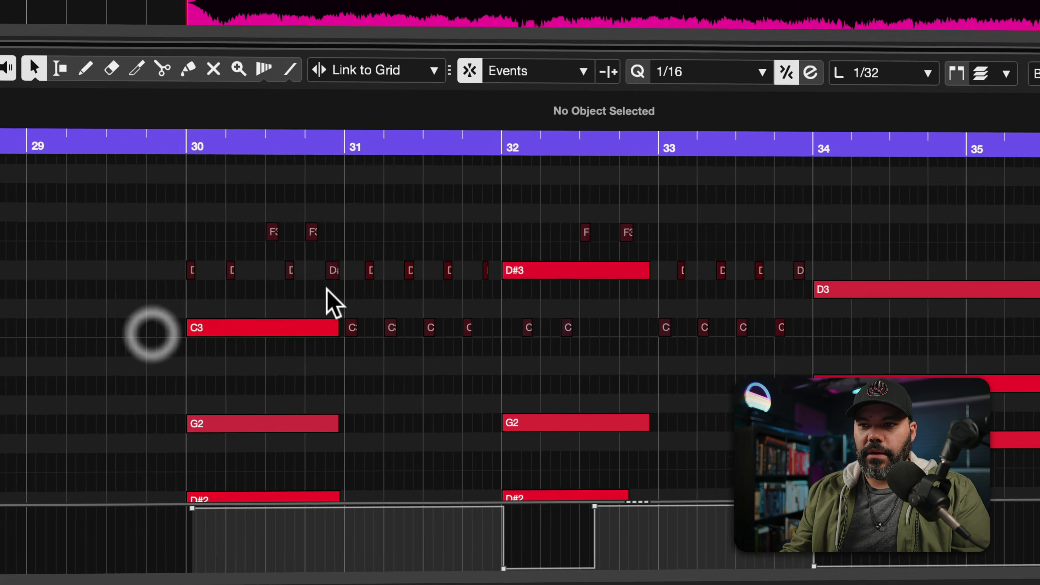
Alternate between the short D# note before bar 31 and the long C3 note to compare active and inactive part notes
left_click(326, 265)
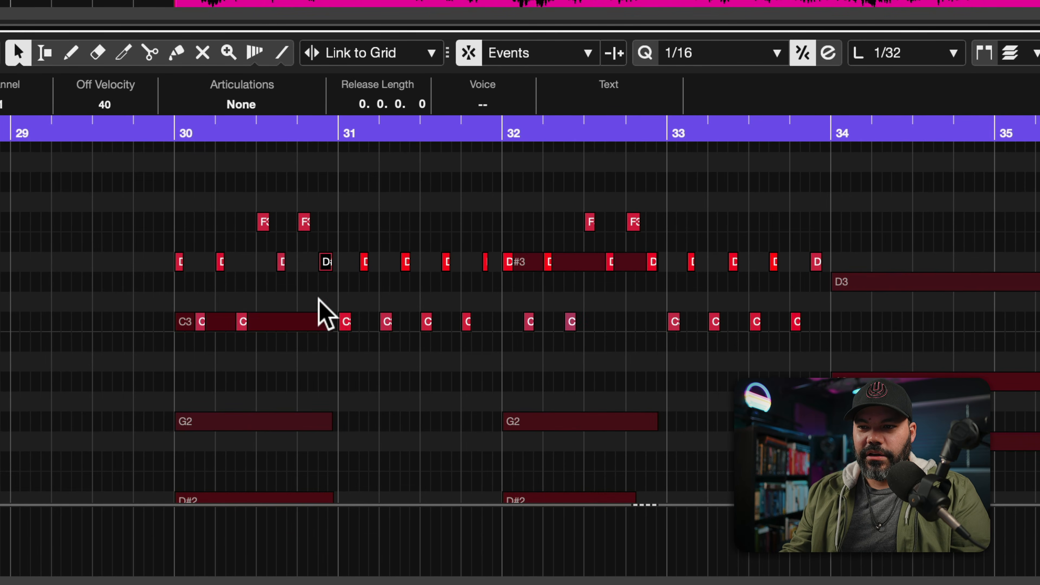
left_click(309, 321)
left_click(327, 263)
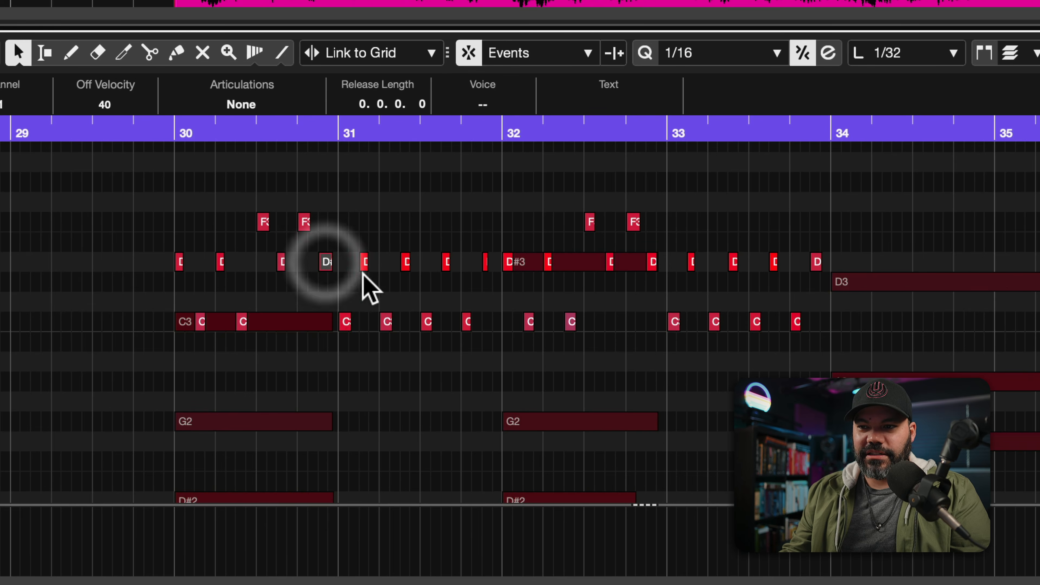
left_click(303, 320)
left_click(326, 263)
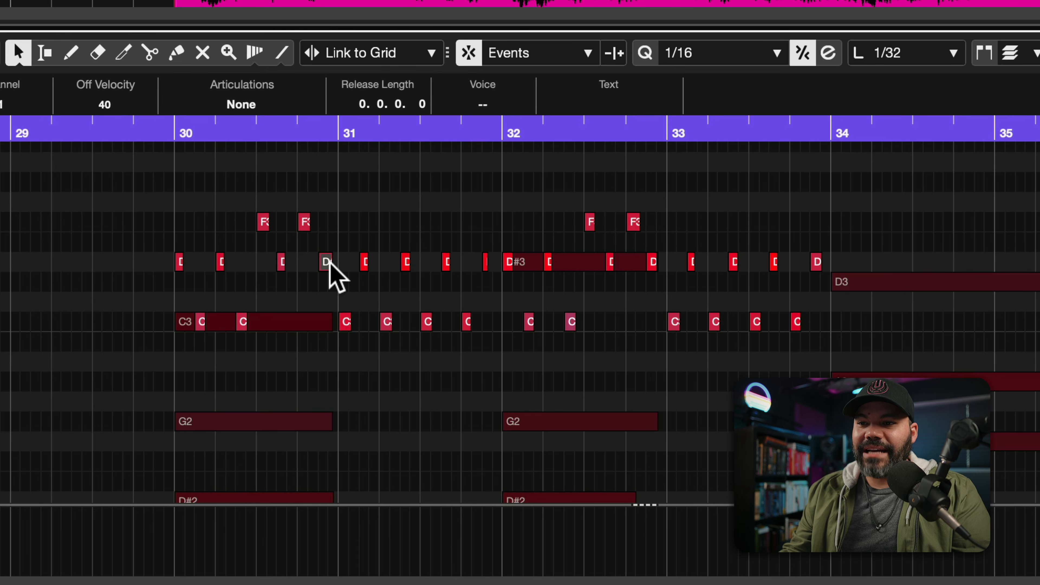
left_click(320, 328)
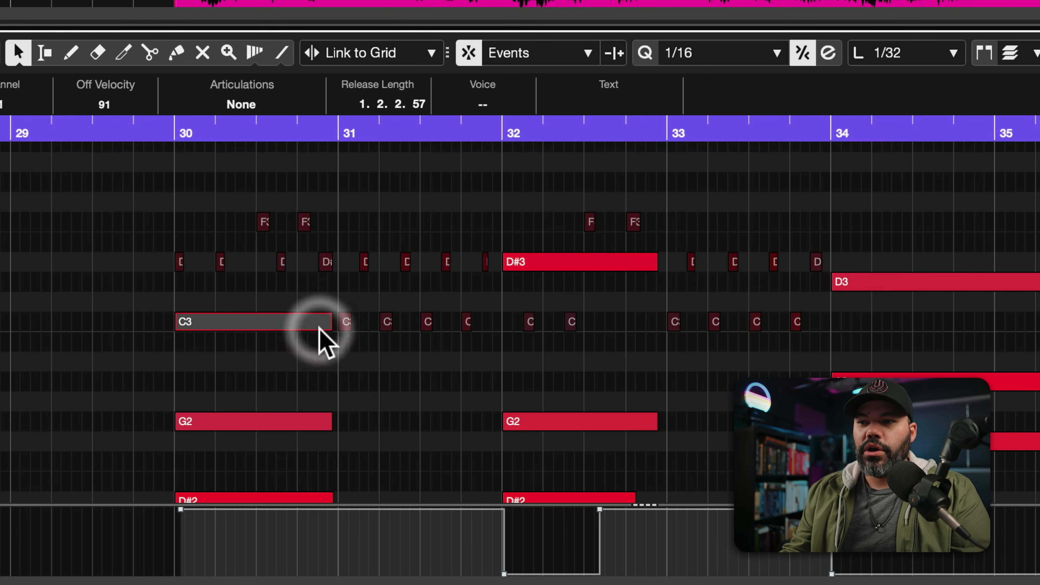